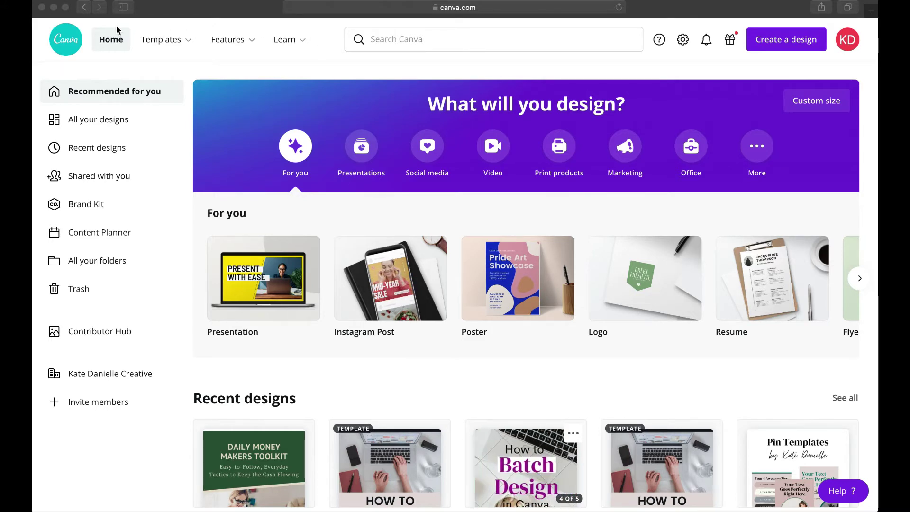
Look over the design suggestions and recent designs on the home page
left_click(188, 40)
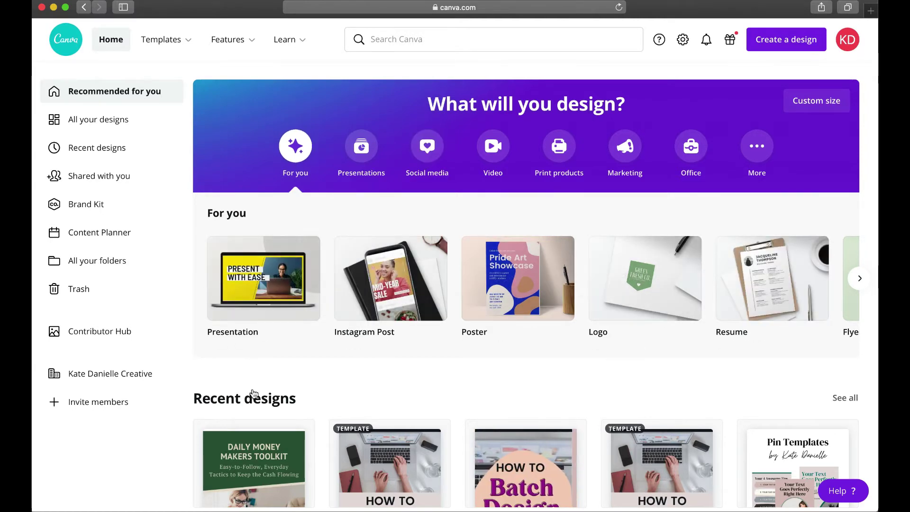
scroll(254, 394, "down", 5)
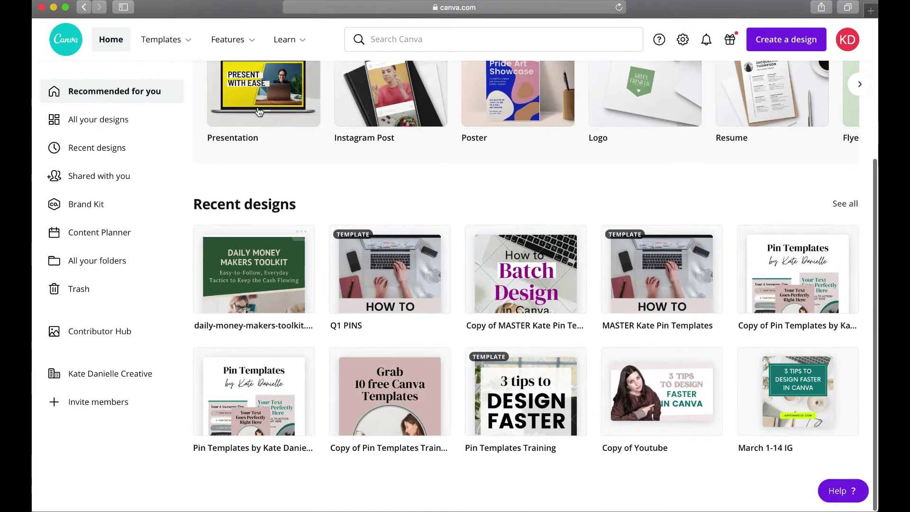
scroll(88, 127, "up", 1)
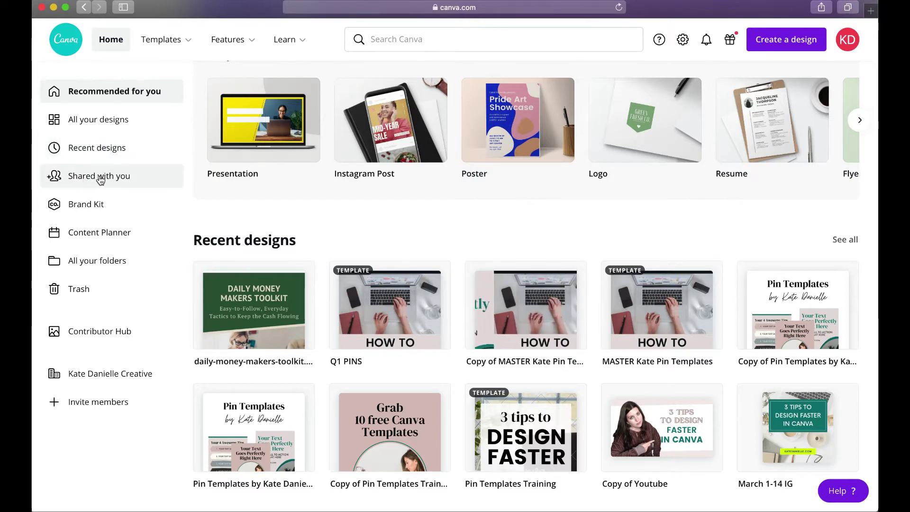
Open the Brand Kit and review its logos, color palettes, brand fonts and uploaded fonts
left_click(72, 208)
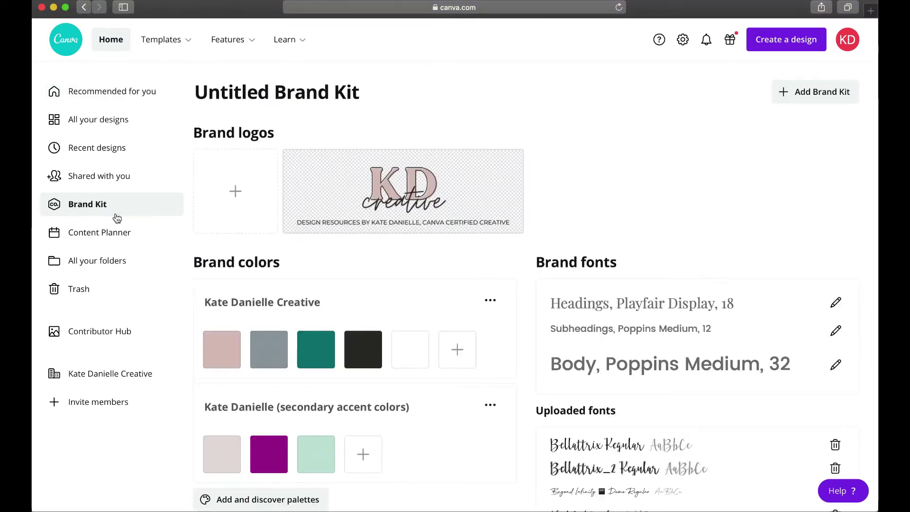
scroll(255, 287, "down", 2)
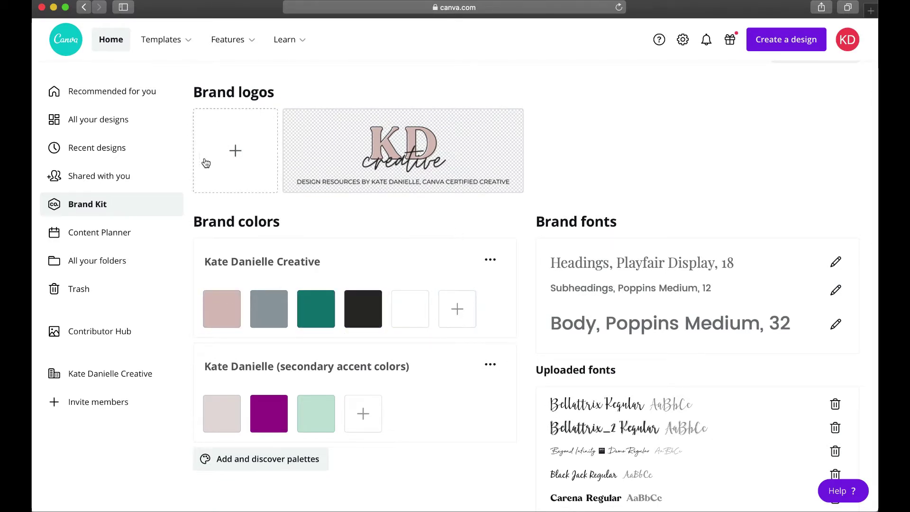
scroll(684, 284, "down", 2)
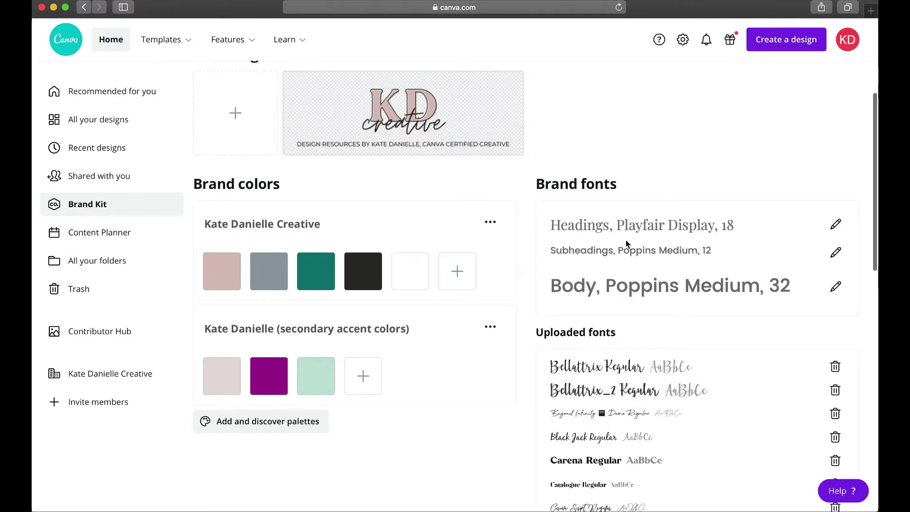
scroll(610, 456, "down", 8)
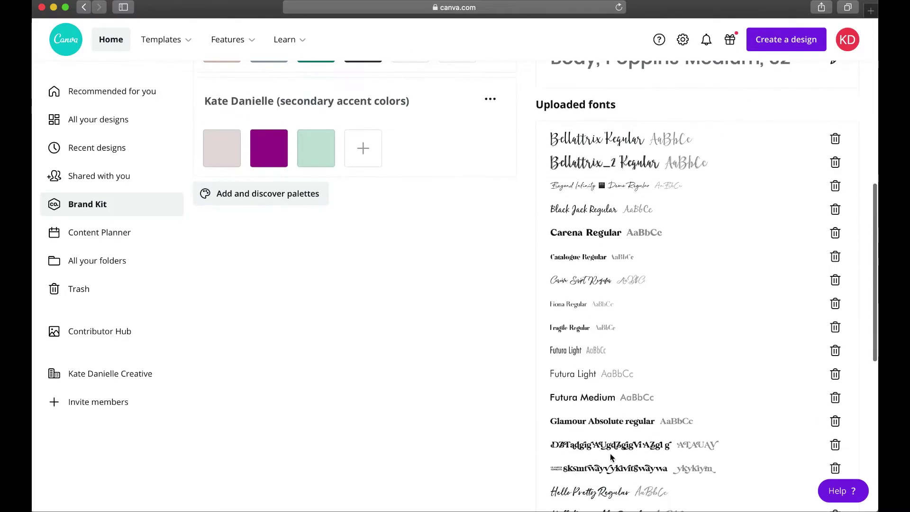
scroll(610, 380, "up", 9)
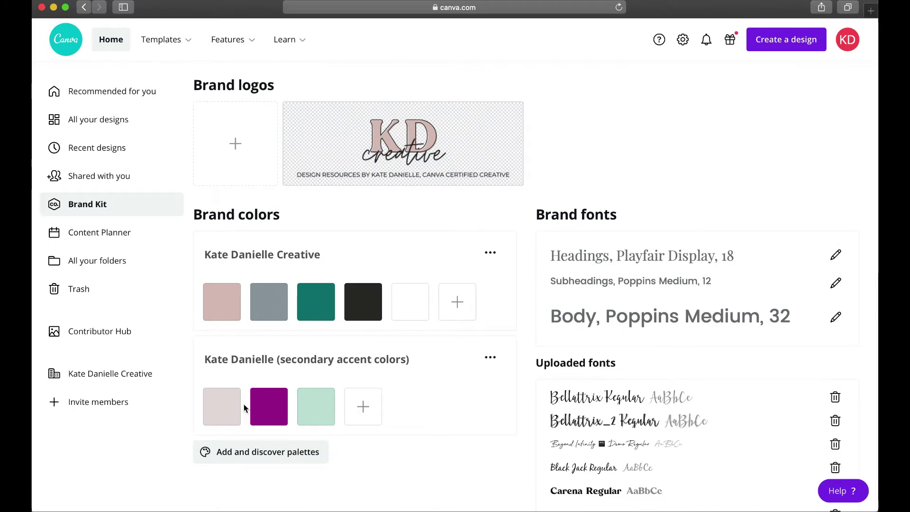
mouse_move(211, 312)
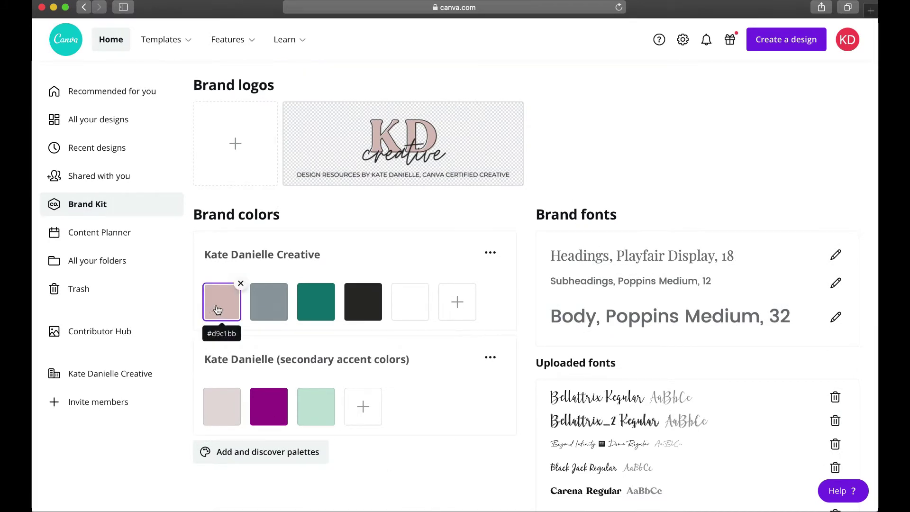
mouse_move(306, 316)
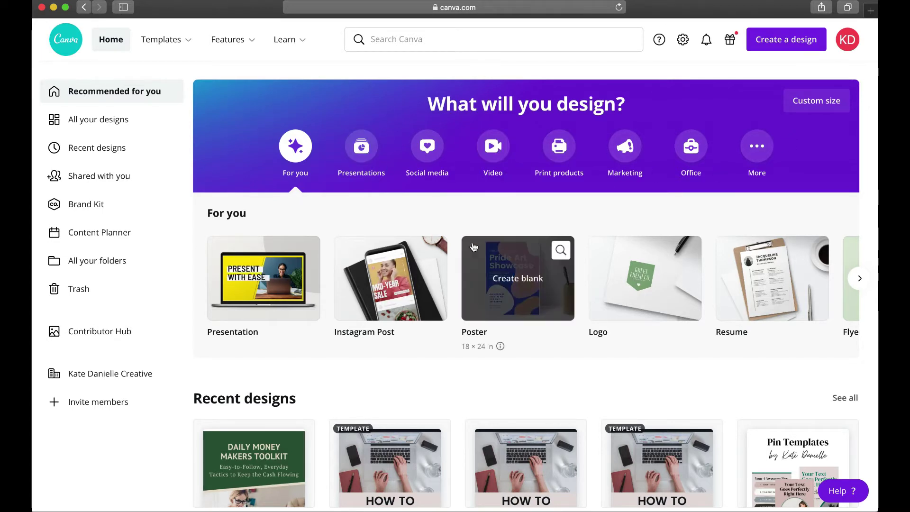
Browse the list of new design types, search it for "pin", and close the list without creating anything
mouse_move(369, 282)
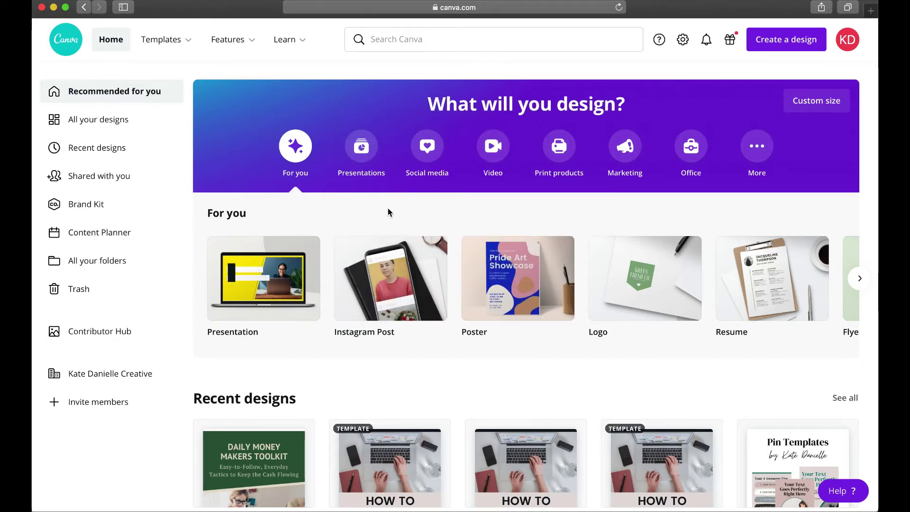
left_click(772, 44)
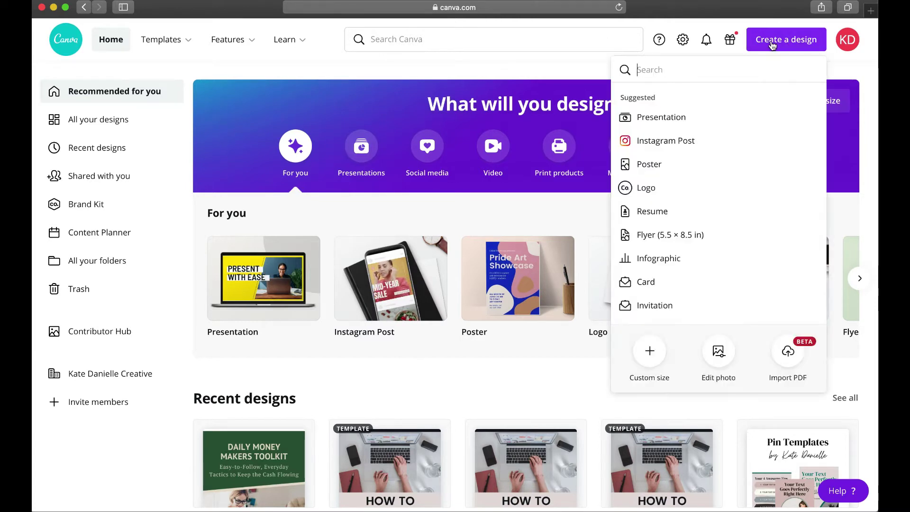
scroll(664, 147, "down", 3)
scroll(659, 149, "down", 3)
scroll(650, 147, "up", 6)
left_click(659, 74)
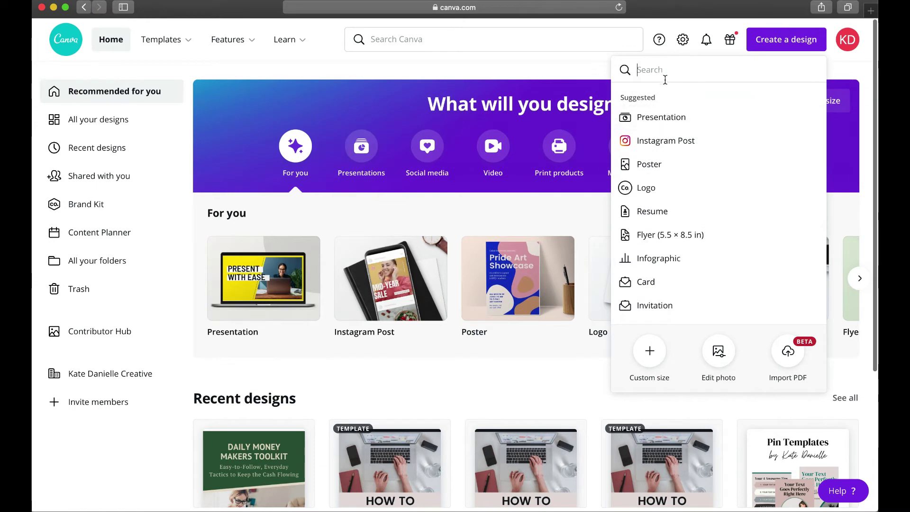
type("pin")
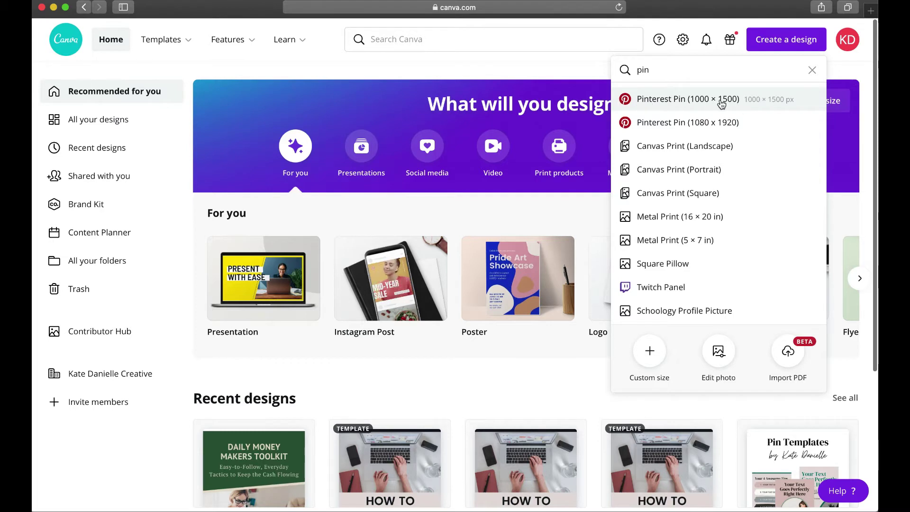
double_click(664, 70)
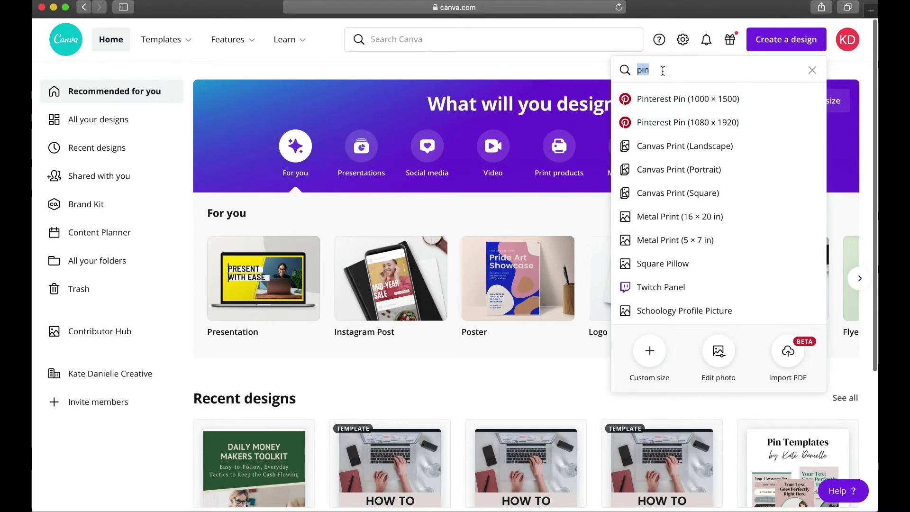
left_click(811, 70)
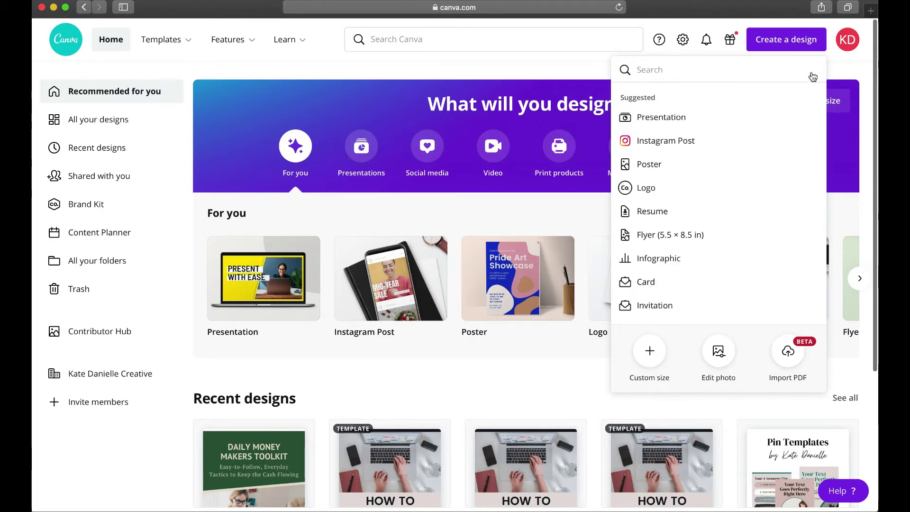
left_click(433, 72)
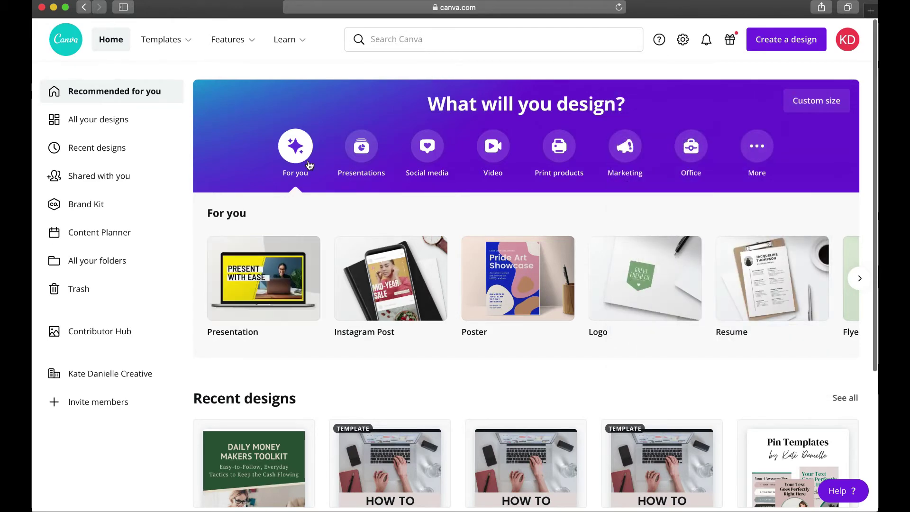
Browse the popular Social media design types on the home page and return to the start of the row
left_click(427, 156)
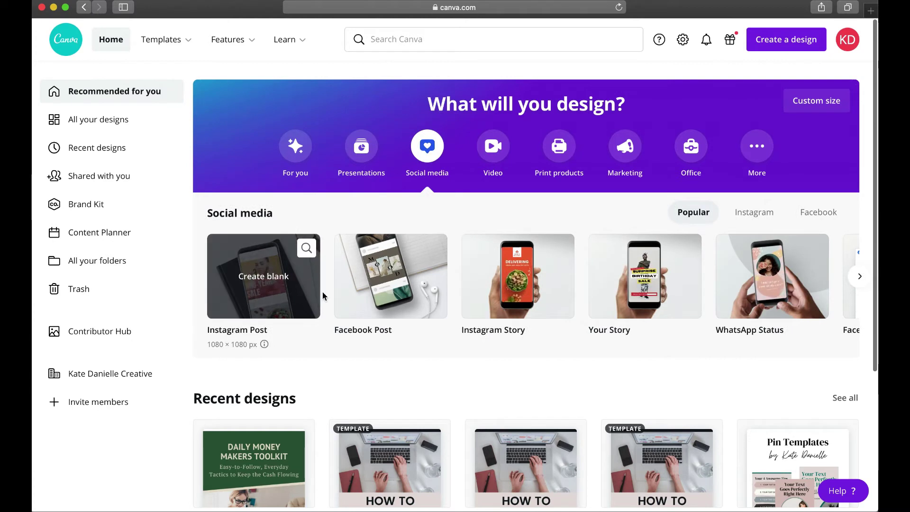
mouse_move(369, 296)
mouse_move(527, 301)
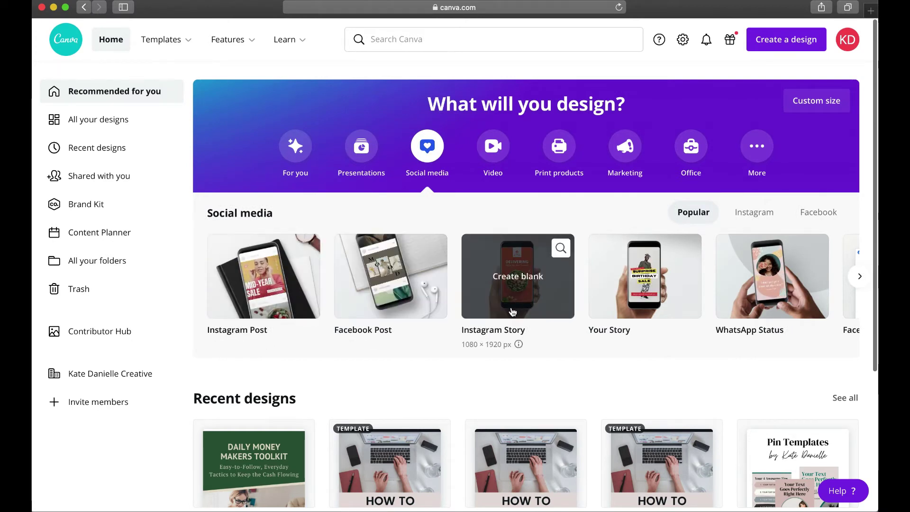
scroll(645, 290, "right", 5)
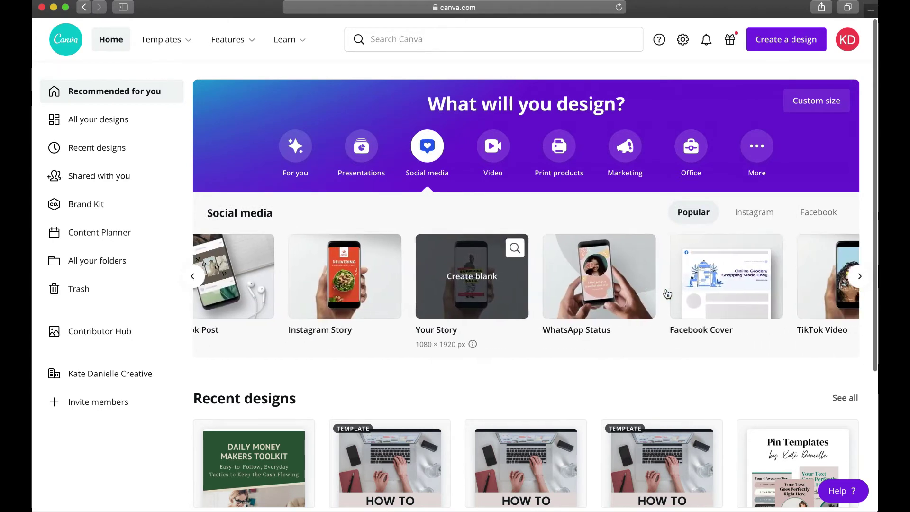
scroll(667, 294, "right", 6)
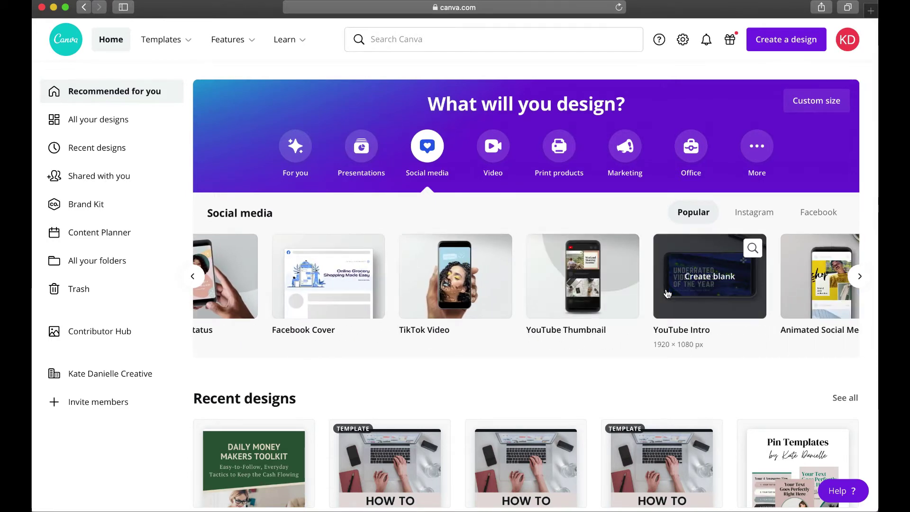
scroll(668, 293, "left", 10)
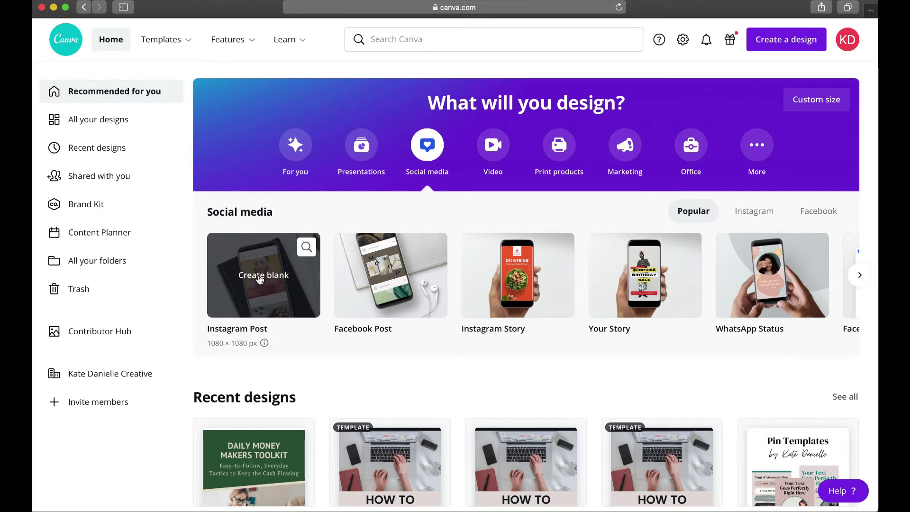
Open the Instagram Post template gallery and look through the available templates
left_click(307, 248)
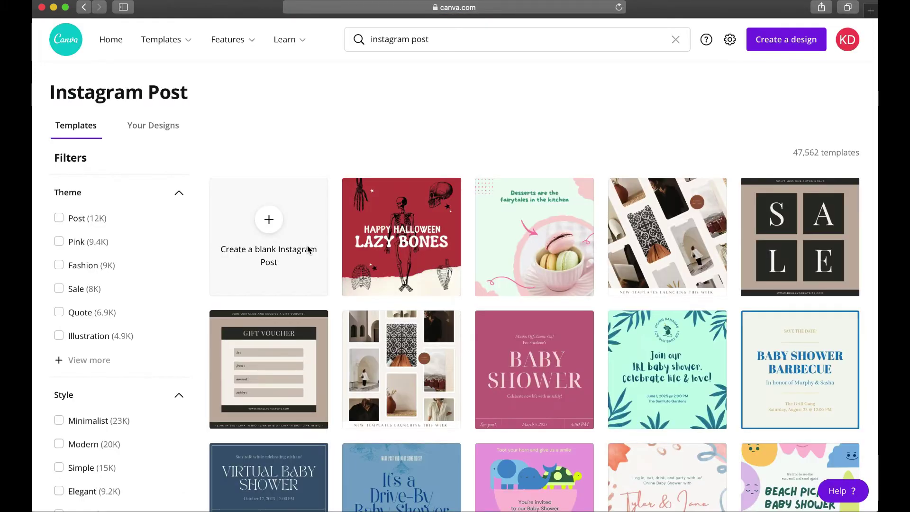
scroll(307, 248, "down", 5)
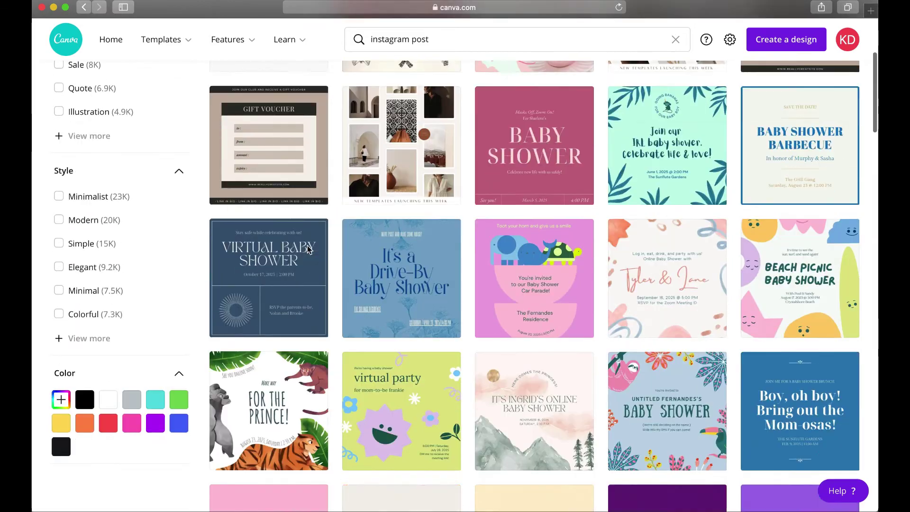
scroll(307, 249, "down", 5)
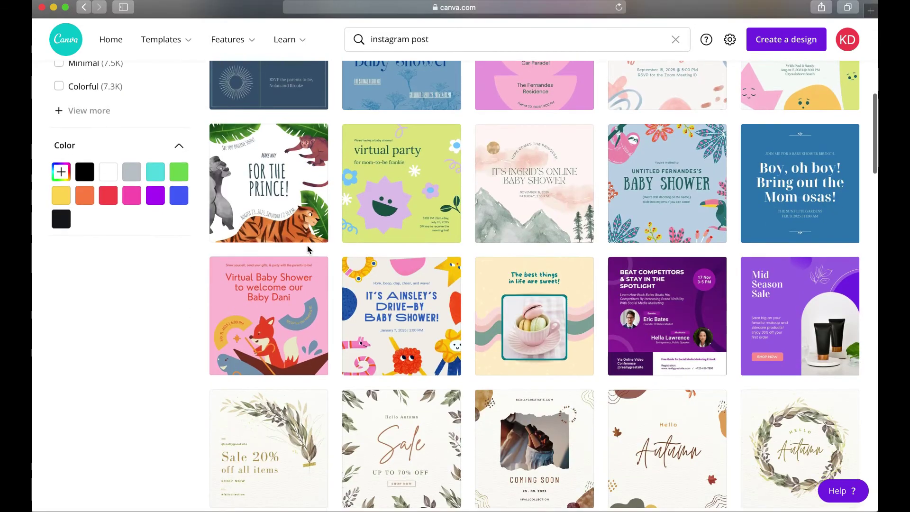
scroll(307, 249, "down", 6)
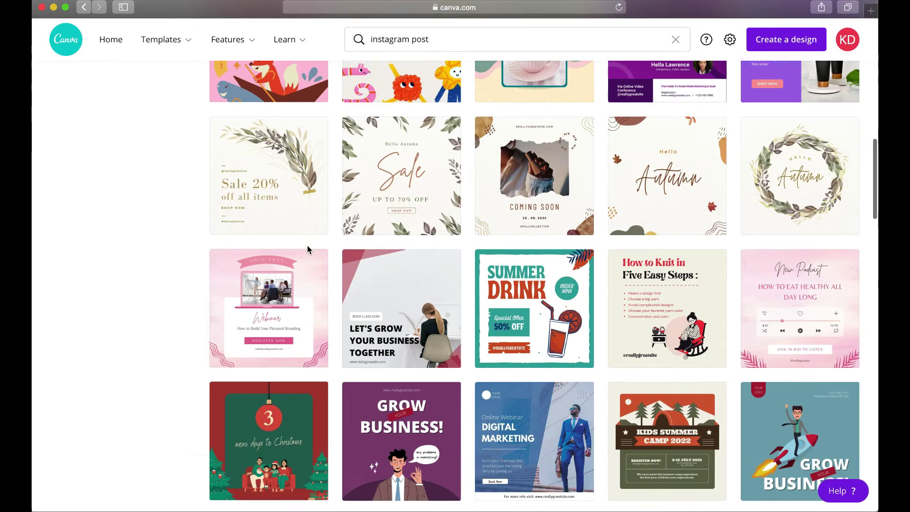
scroll(307, 248, "down", 6)
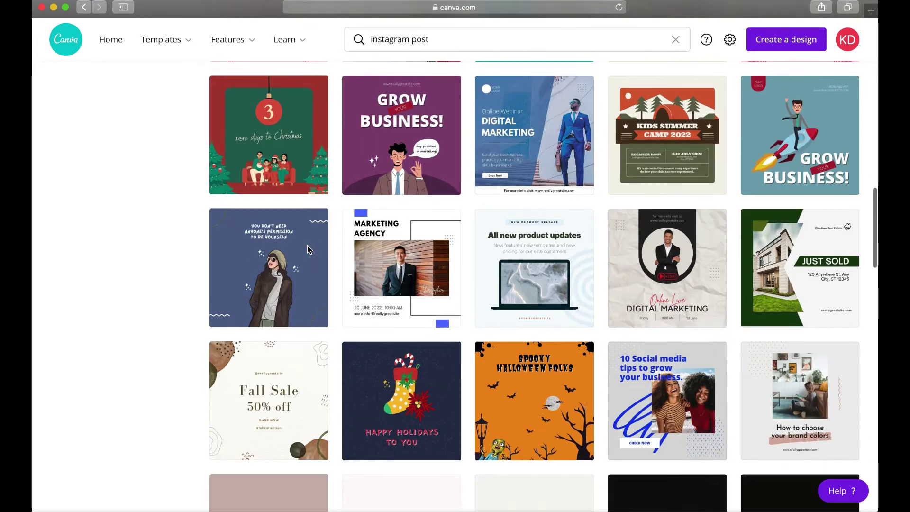
scroll(308, 249, "down", 3)
scroll(313, 189, "up", 20)
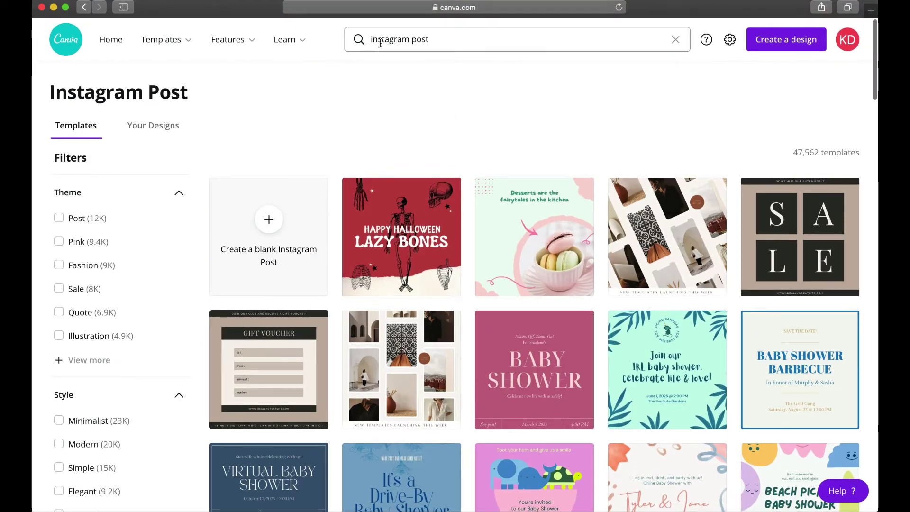
Return to the home page, create a blank Instagram Post design, and look through its suggested templates
left_click(109, 40)
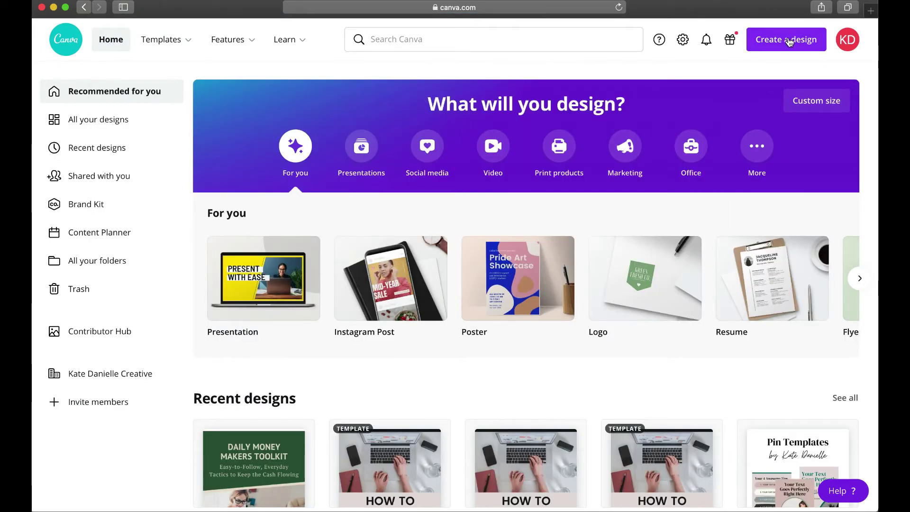
left_click(395, 282)
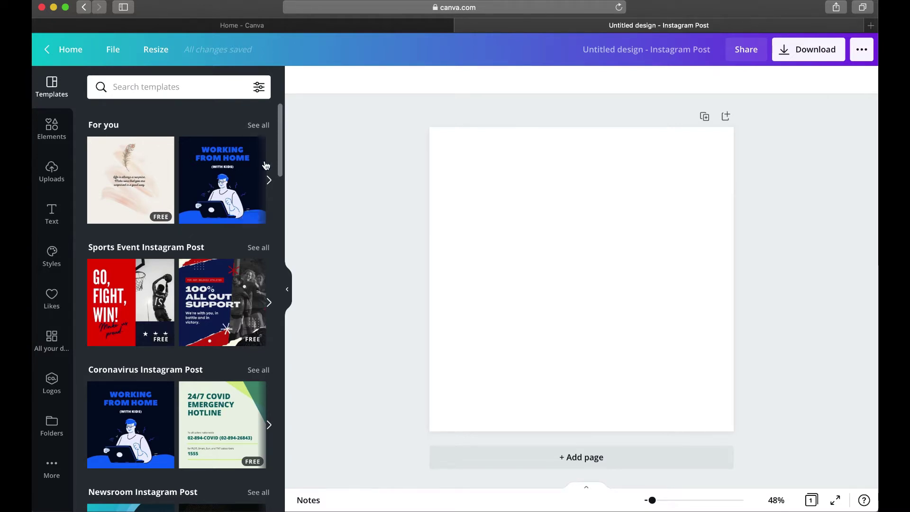
scroll(207, 201, "down", 6)
scroll(207, 201, "down", 6)
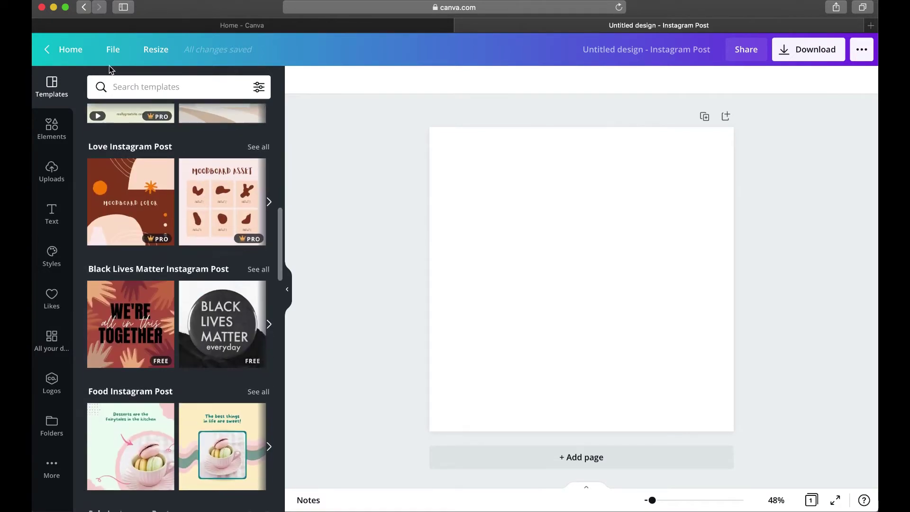
scroll(166, 291, "up", 12)
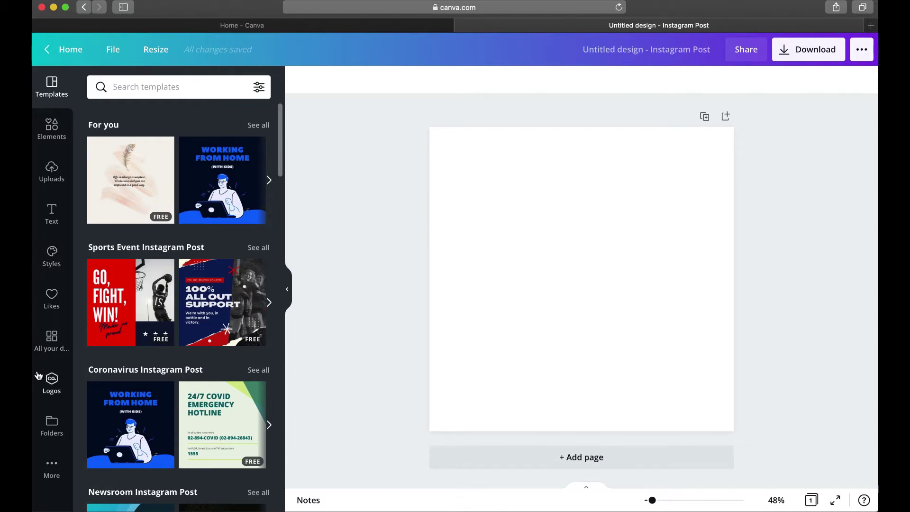
Show the Elements library in the editor and look through its shapes, graphics, photos, videos and audio
left_click(56, 135)
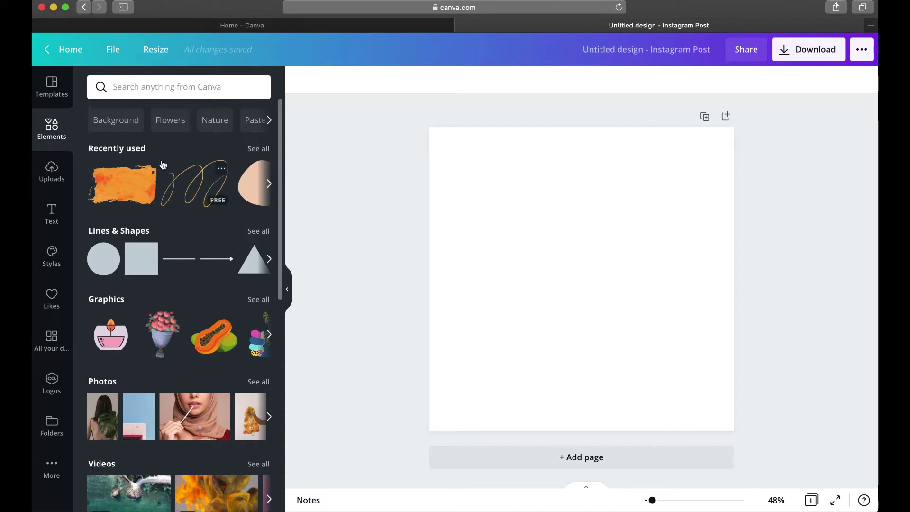
scroll(120, 392, "down", 3)
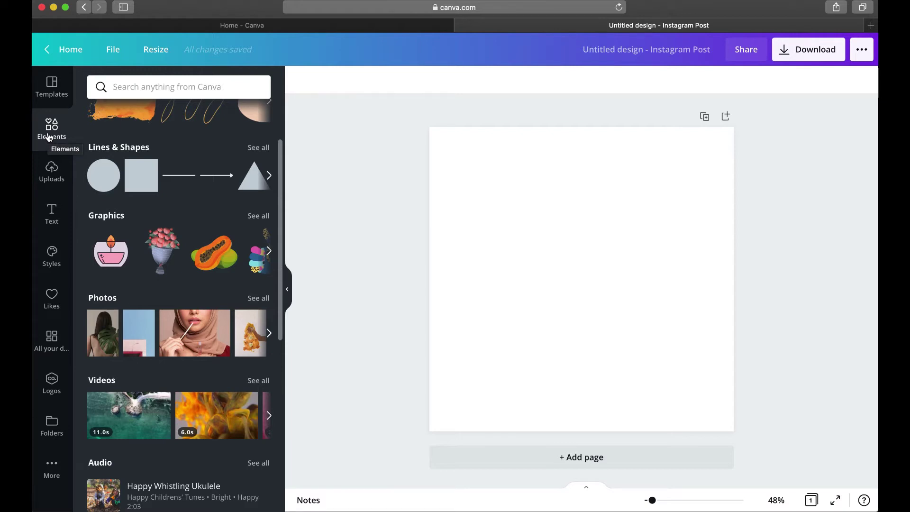
scroll(146, 204, "up", 3)
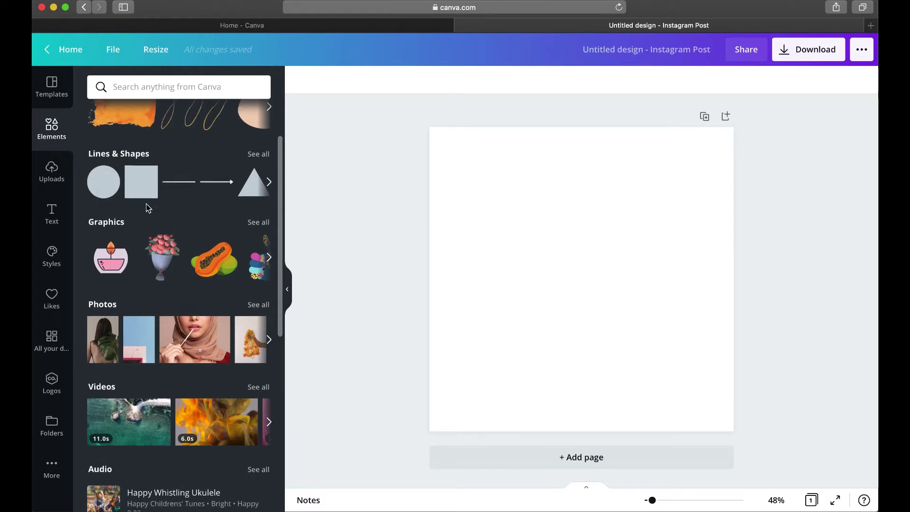
Search the elements for "computer" and look through the photo and graphic results
left_click(122, 86)
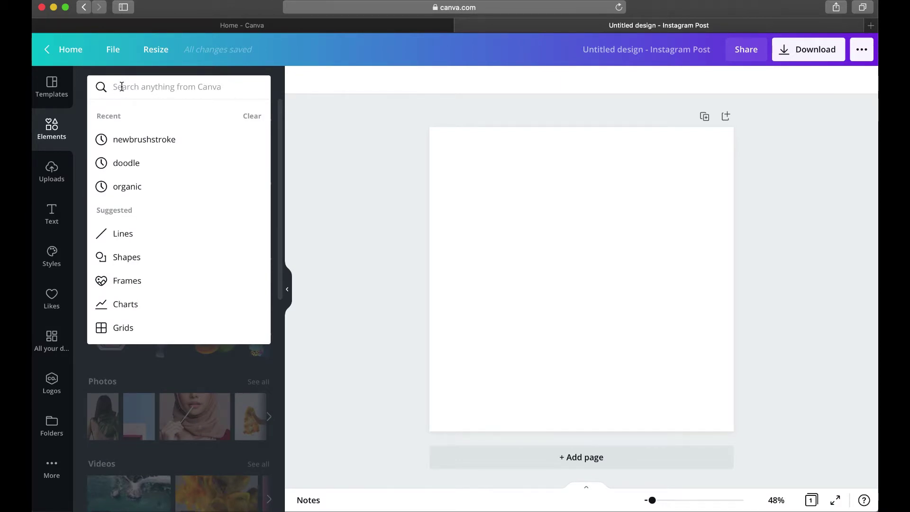
type("computer")
key("Return")
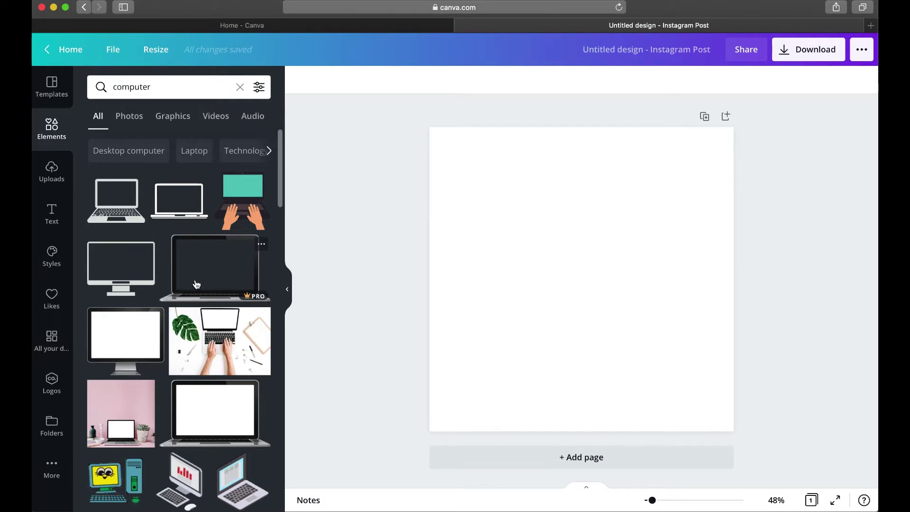
left_click(132, 118)
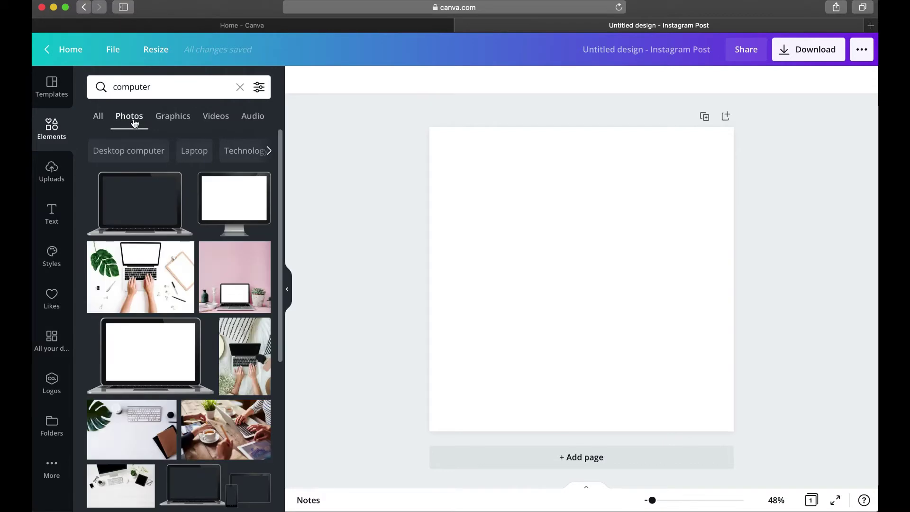
left_click(172, 119)
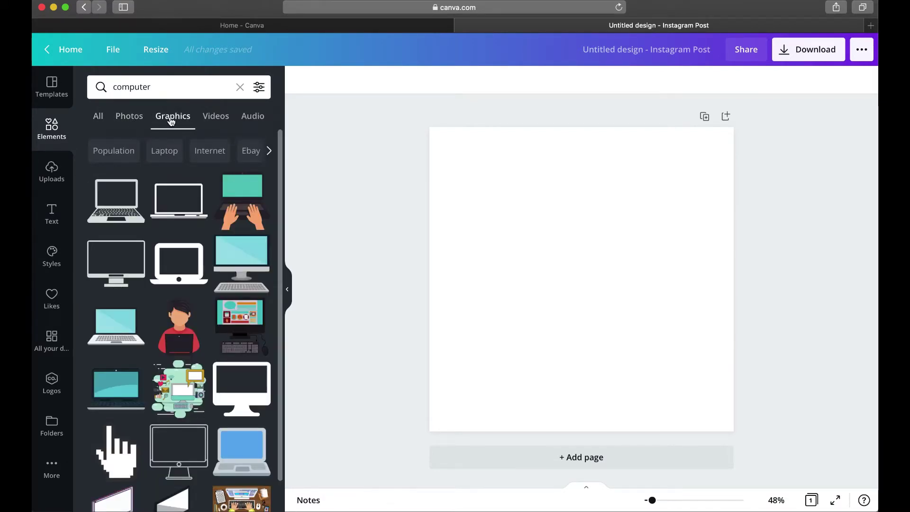
scroll(148, 195, "down", 5)
scroll(148, 194, "down", 5)
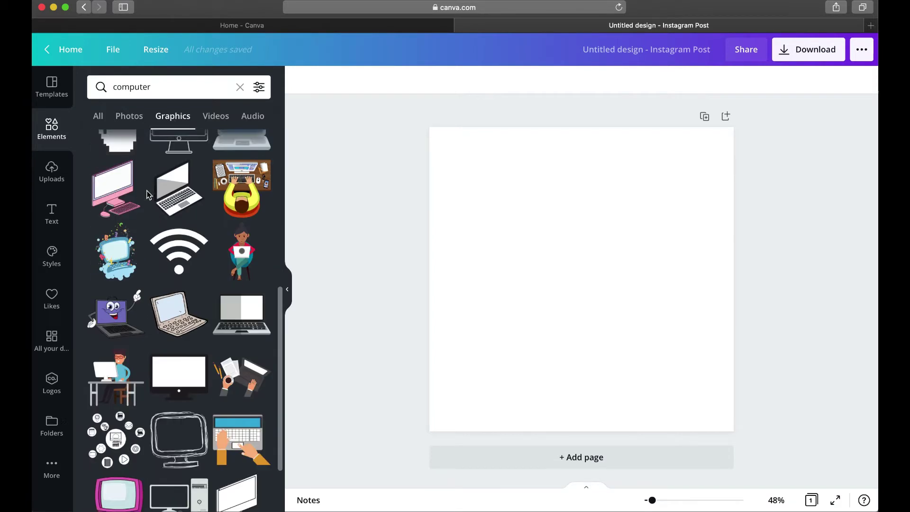
scroll(148, 194, "up", 10)
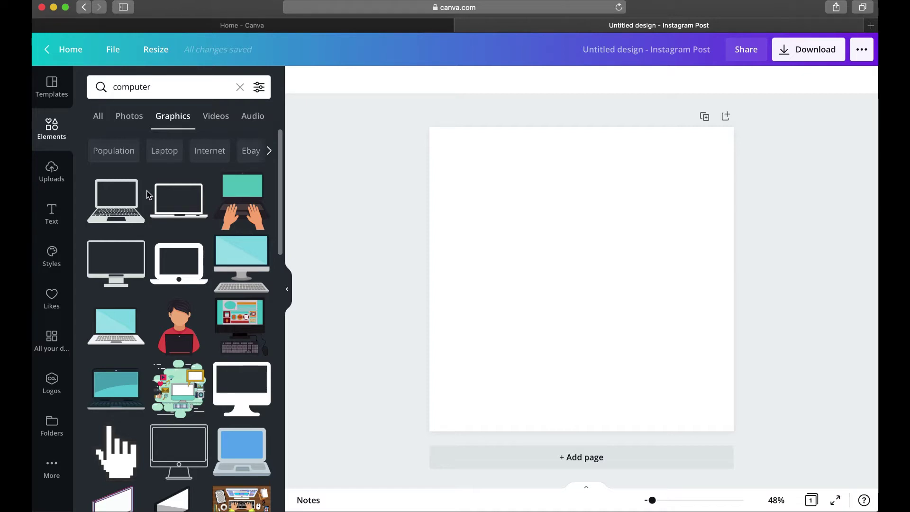
Look at the uploaded images, and browse the heading options and ready-made text styles
left_click(52, 172)
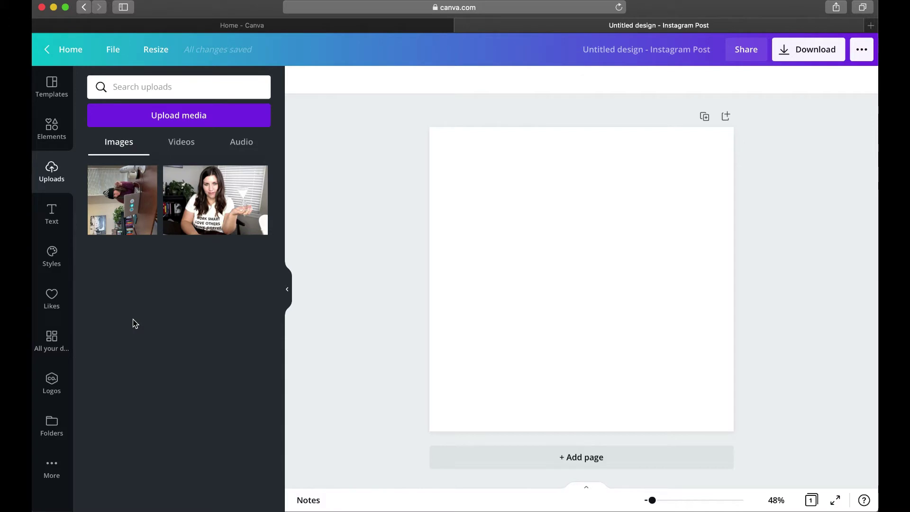
left_click(48, 217)
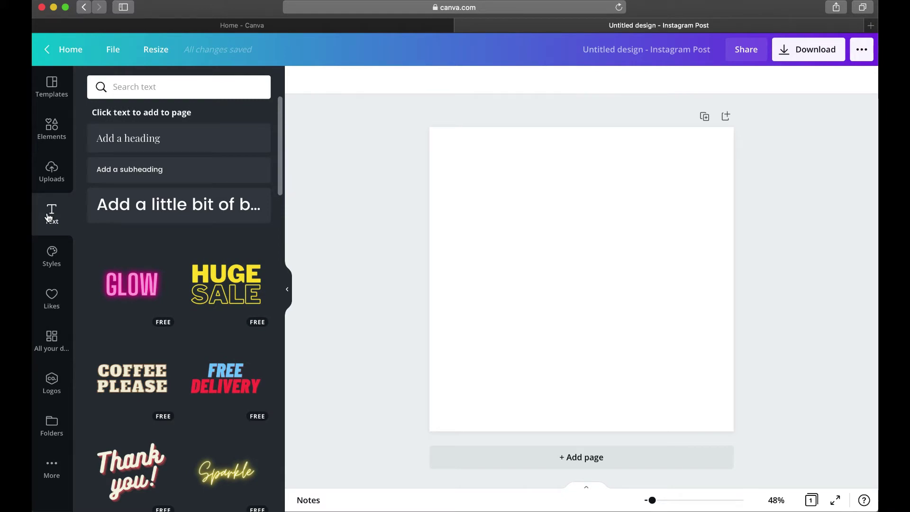
scroll(126, 260, "down", 10)
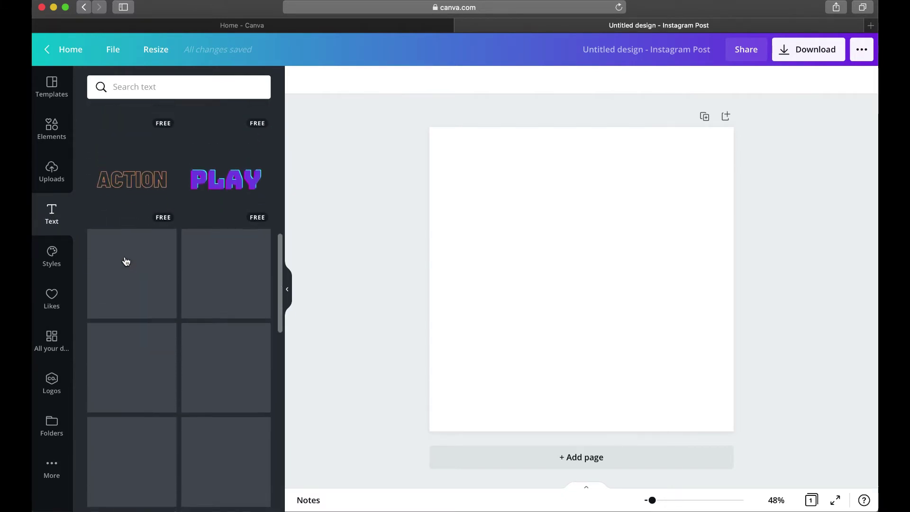
scroll(126, 260, "up", 10)
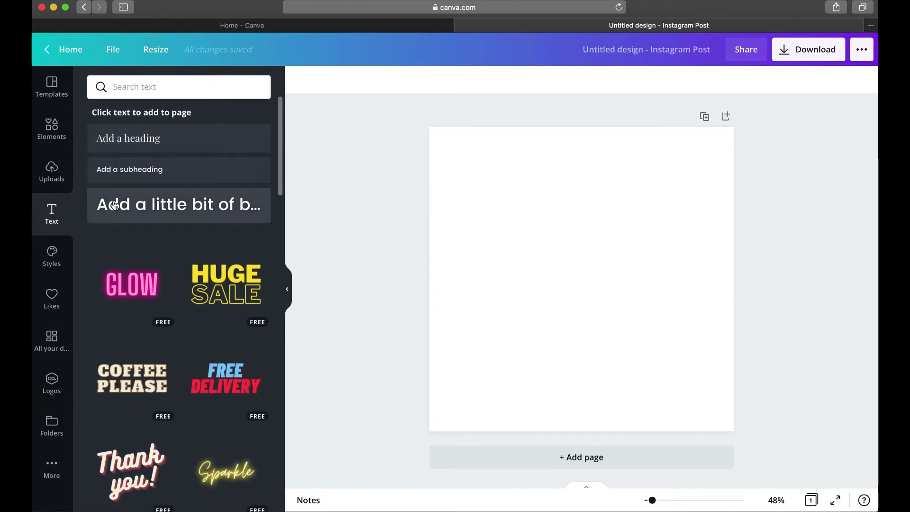
Add a default heading to the blank page and remove it again
left_click(138, 147)
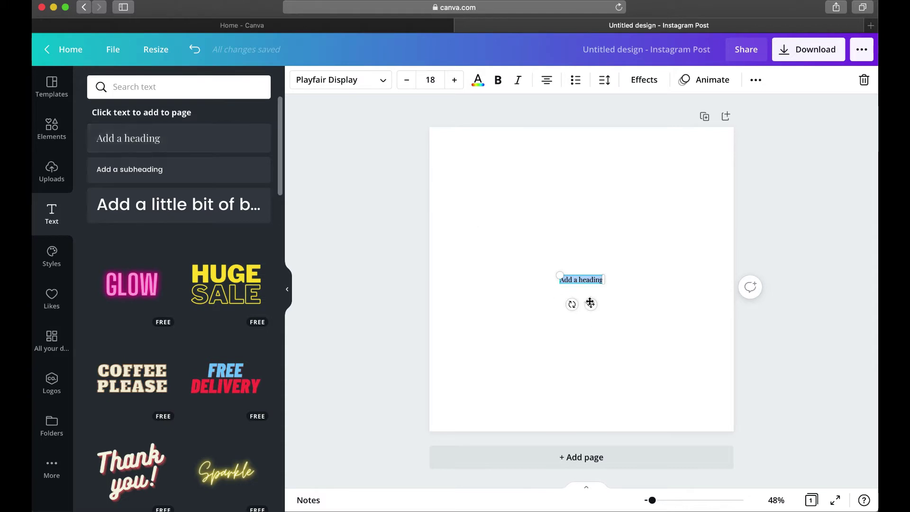
left_click_drag(592, 305, 579, 297)
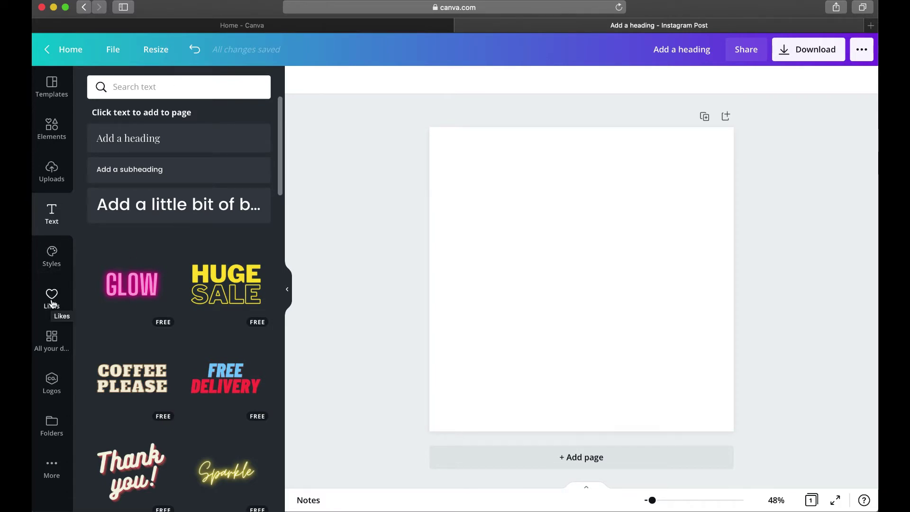
Show the Brand Kit fonts and color palettes under Styles, and remove Styles from the editor's sidebar
left_click(52, 254)
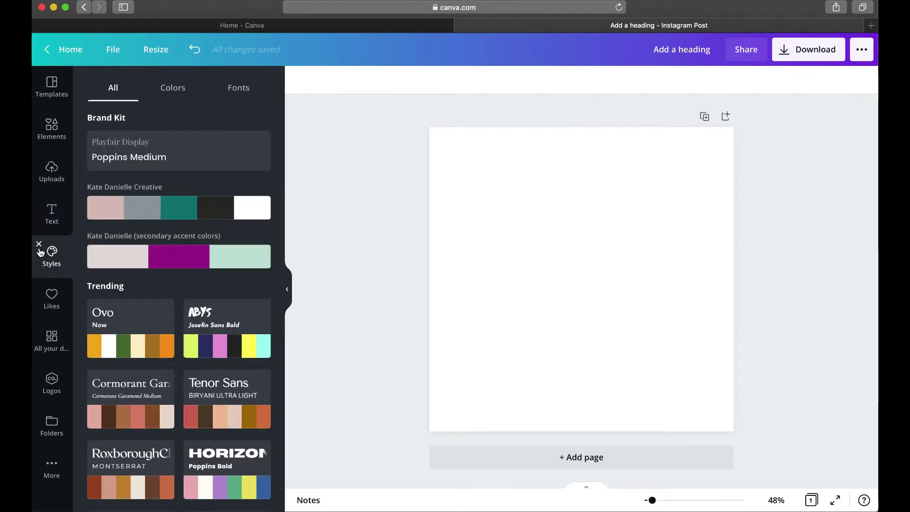
left_click(39, 244)
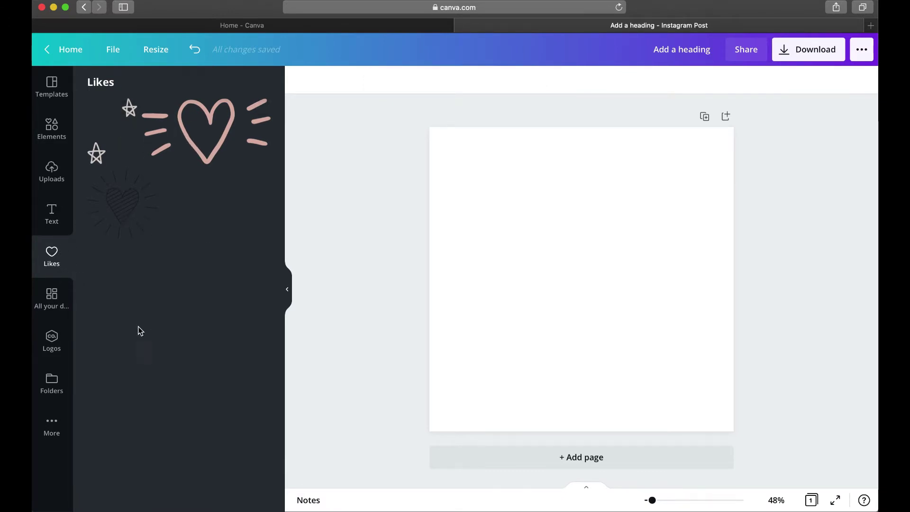
Add the "Girl Using a Laptop" graphic from the computer graphics results to Likes, and show the liked elements
left_click(52, 136)
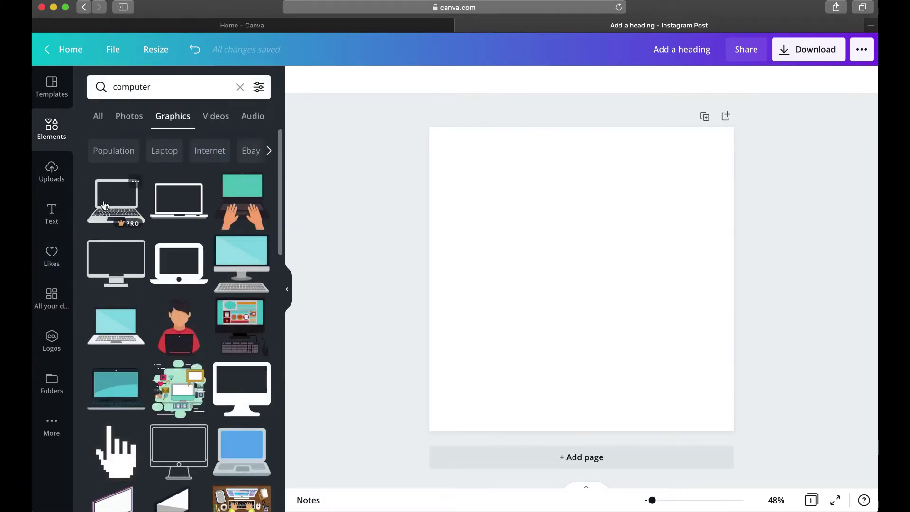
scroll(204, 289, "down", 10)
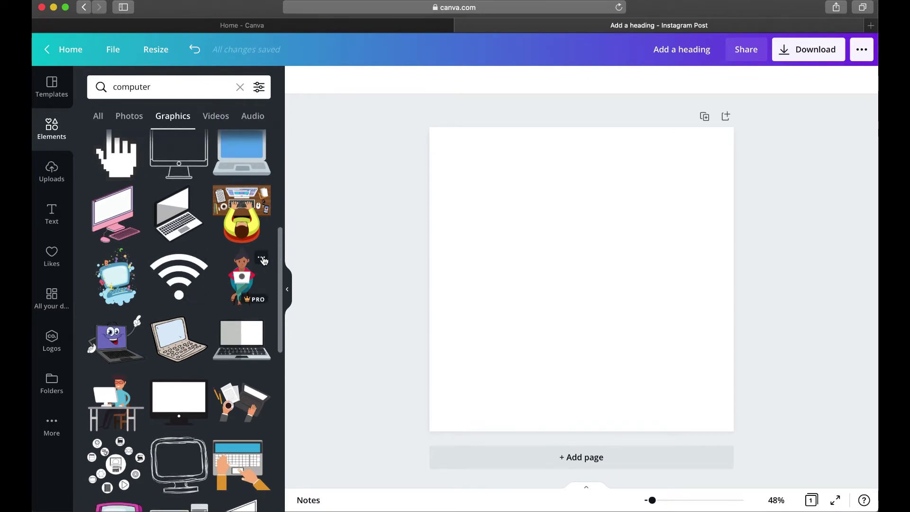
left_click(264, 259)
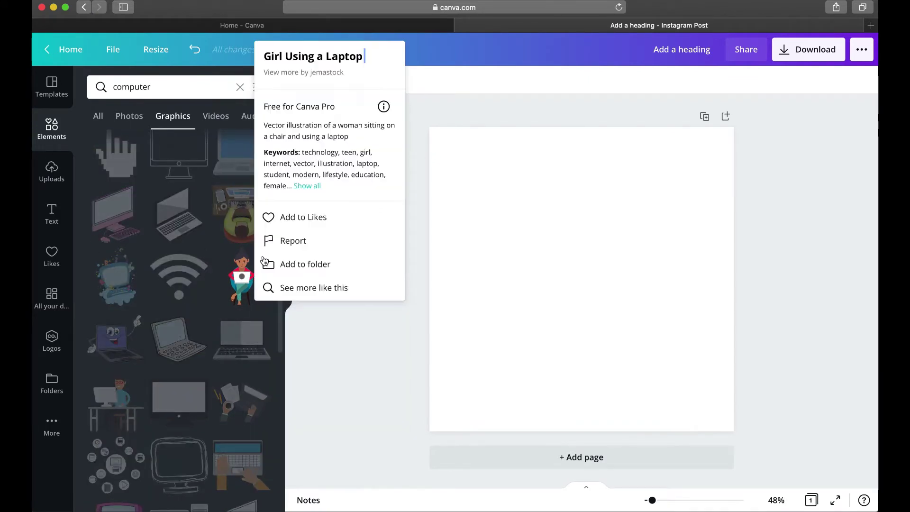
left_click(273, 219)
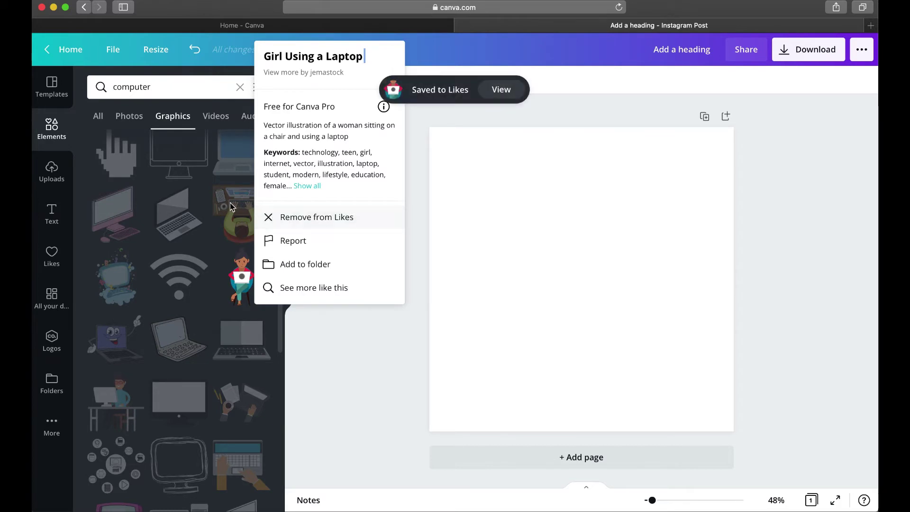
left_click(51, 258)
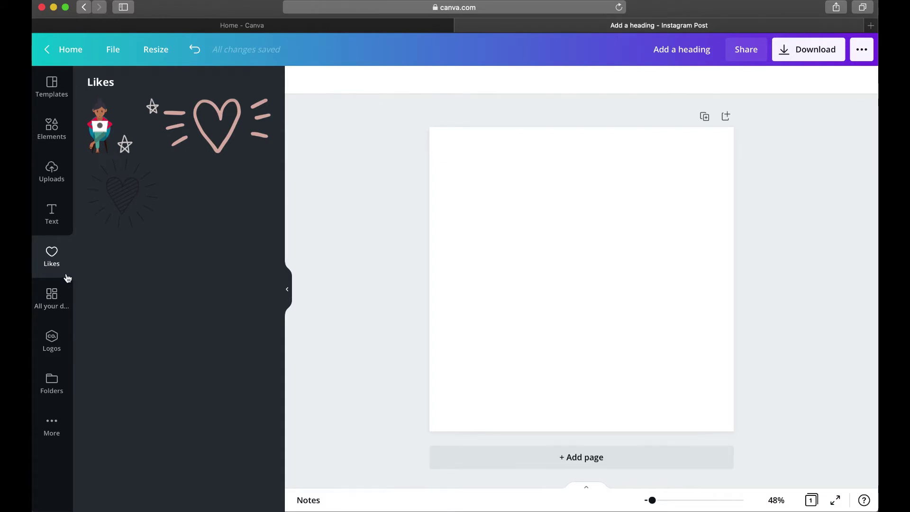
Open the master pin templates from all your designs and apply their first "How to Batch Design in Canva" page
left_click(52, 298)
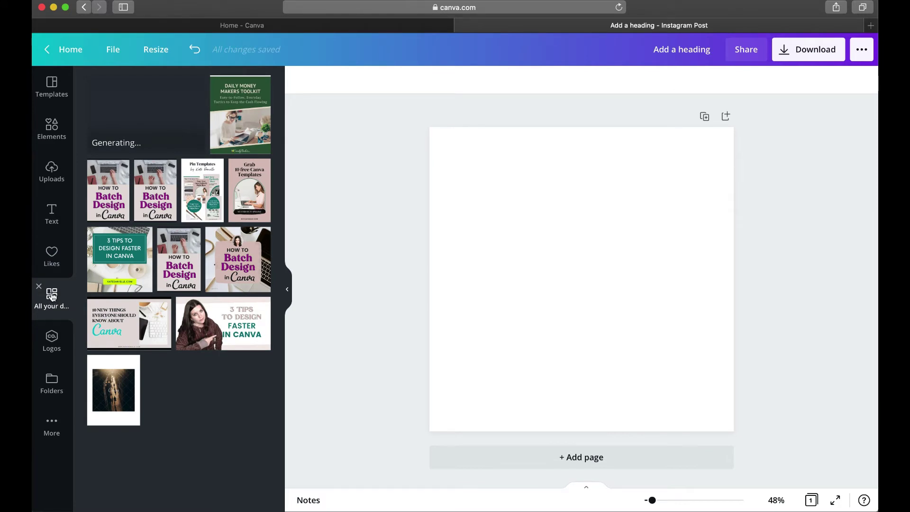
mouse_move(129, 186)
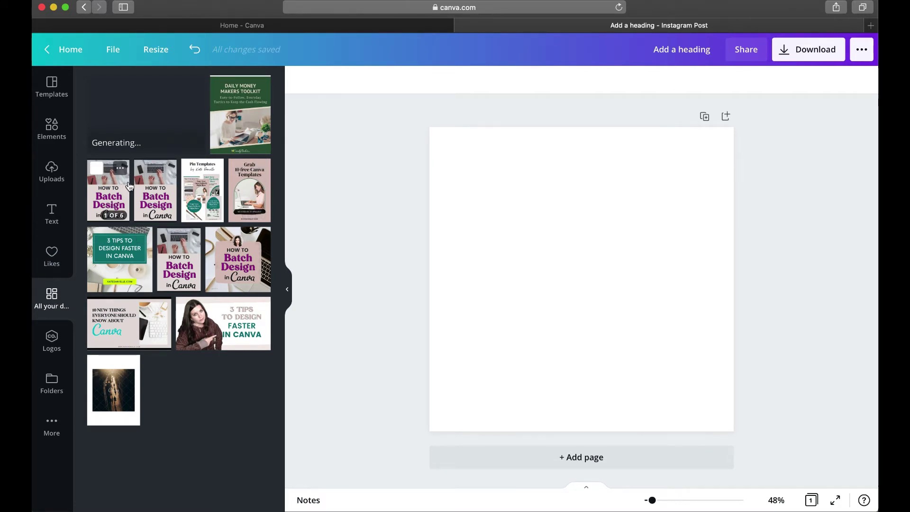
left_click(114, 198)
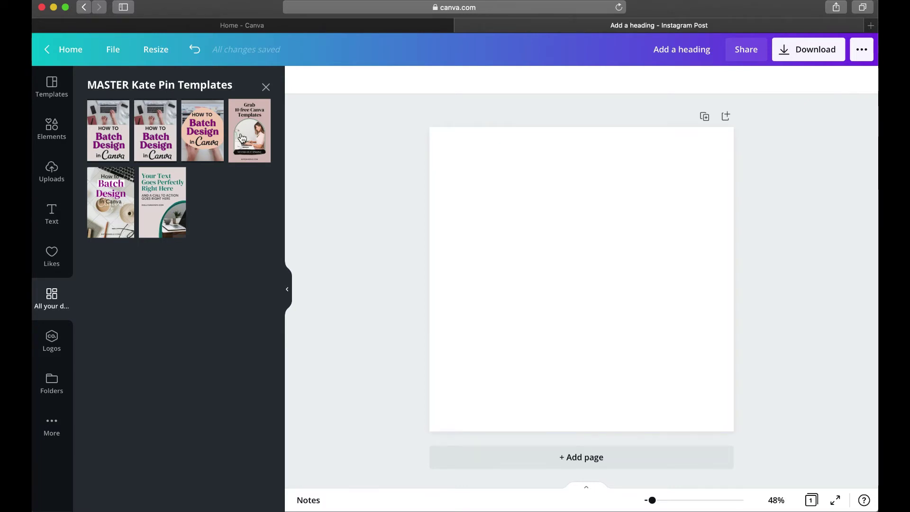
left_click(109, 134)
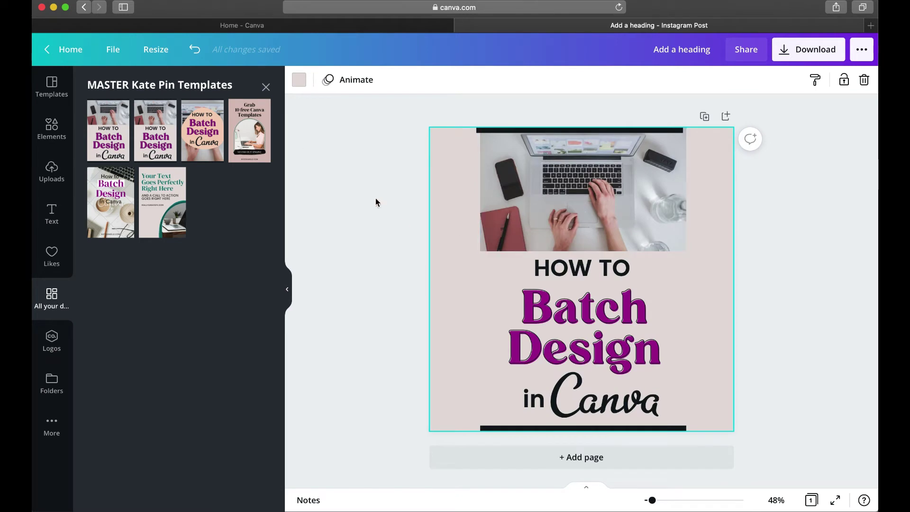
Delete all the template's elements and its background from the page, and return to the list of all designs
left_click_drag(392, 112, 672, 438)
key("Delete")
left_click(477, 154)
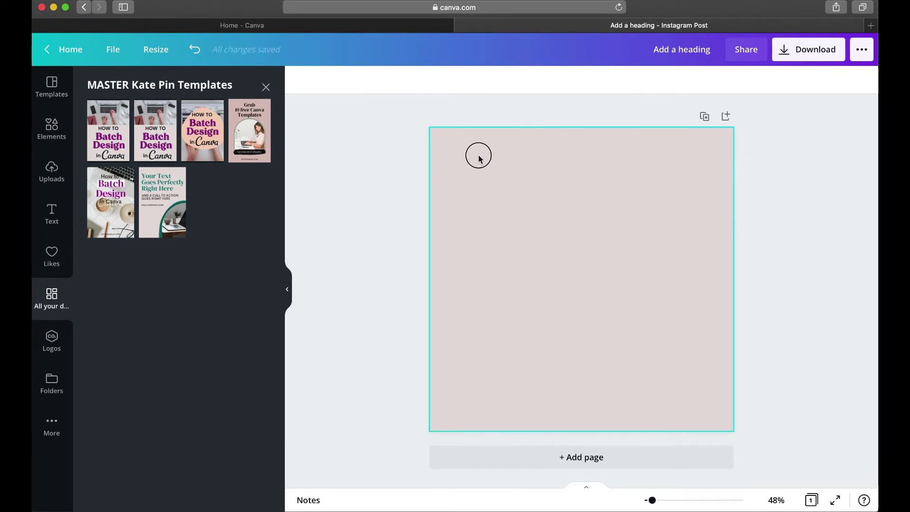
key("Delete")
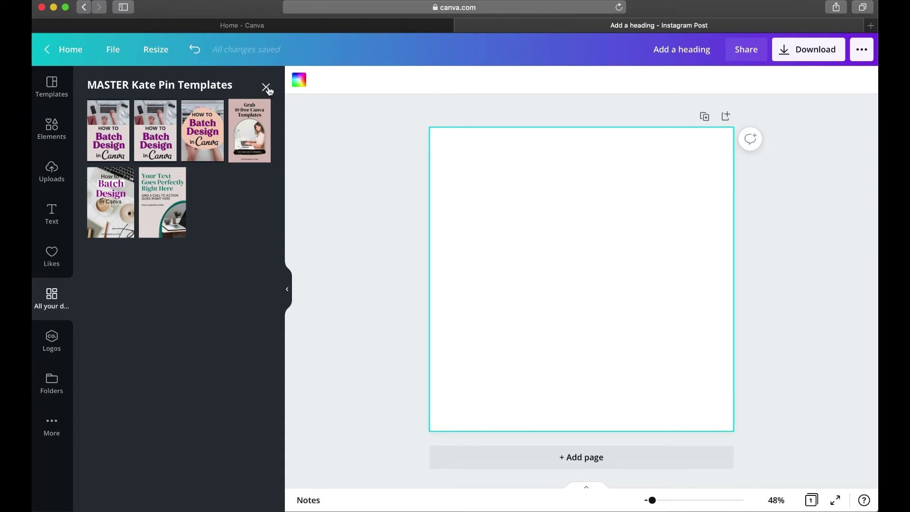
left_click(266, 87)
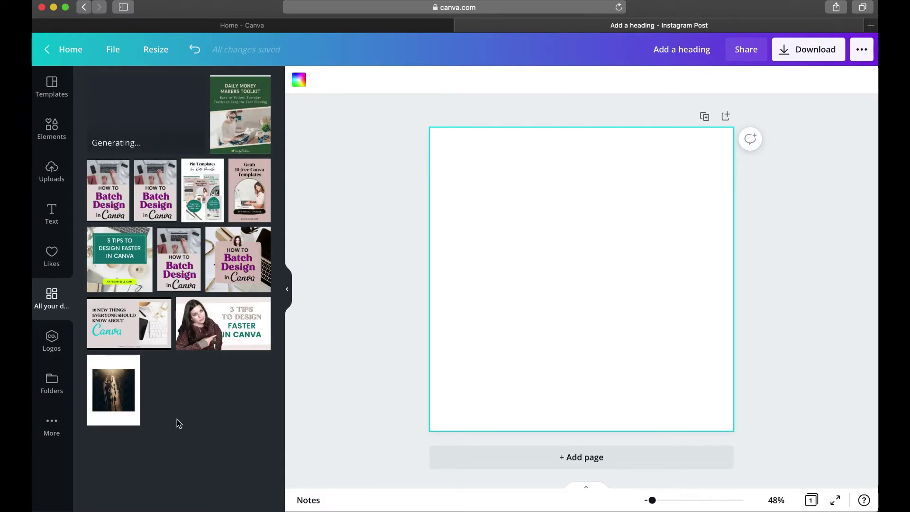
Show the brand logos available in the editor and remove Logos from the sidebar
left_click(52, 344)
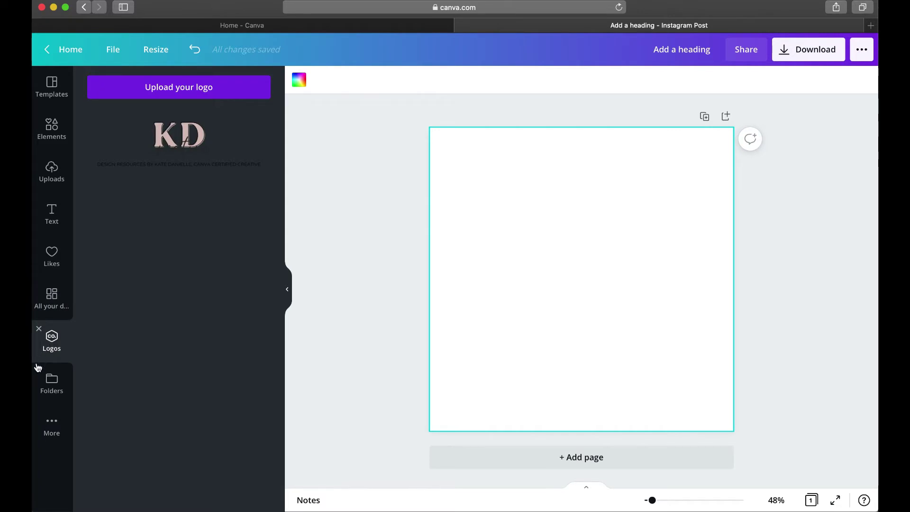
left_click(39, 331)
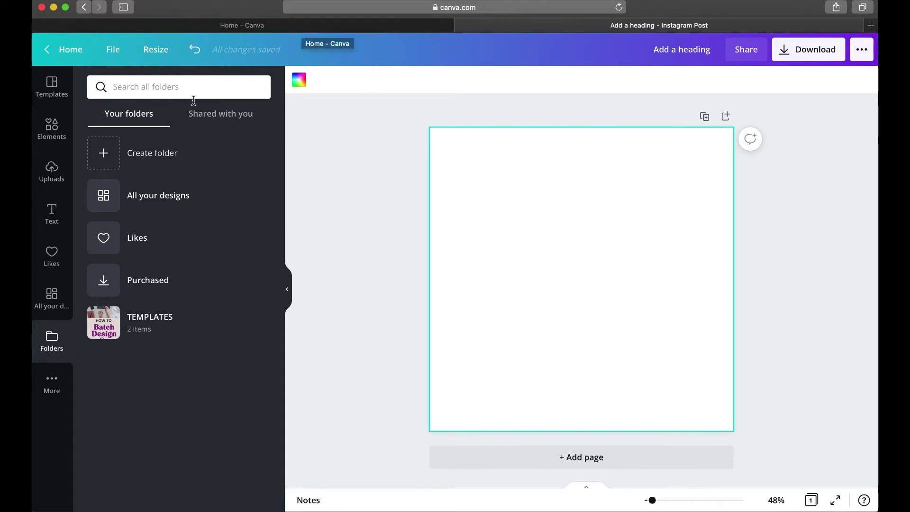
Check the folder entry on the Canva home page, and open the TEMPLATES folder back in the design
left_click(238, 24)
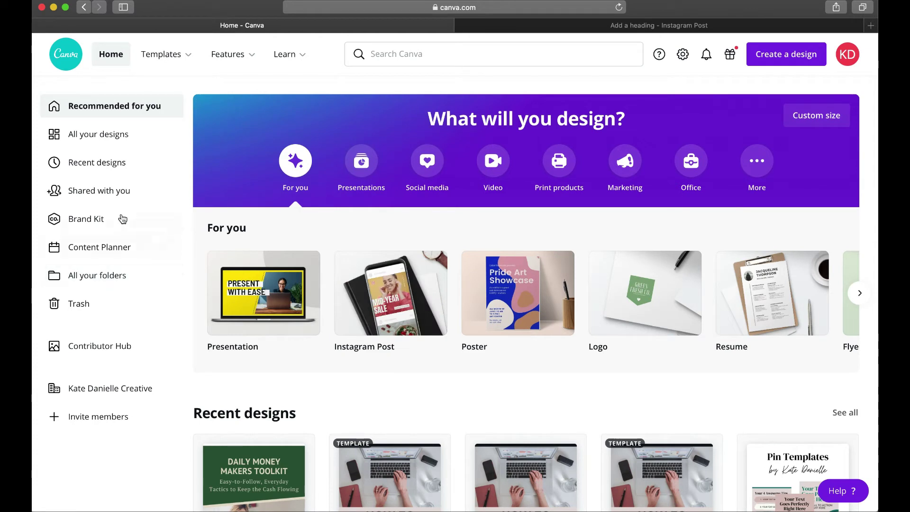
left_click(564, 27)
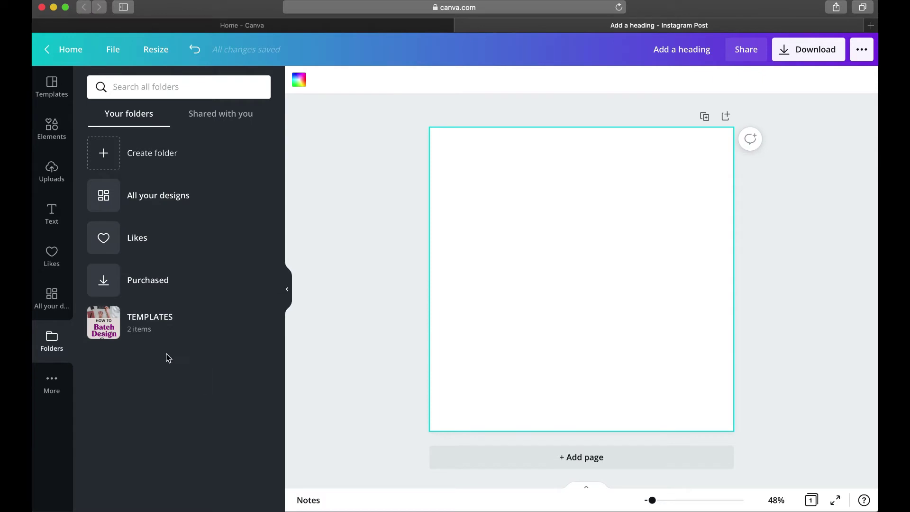
left_click(98, 326)
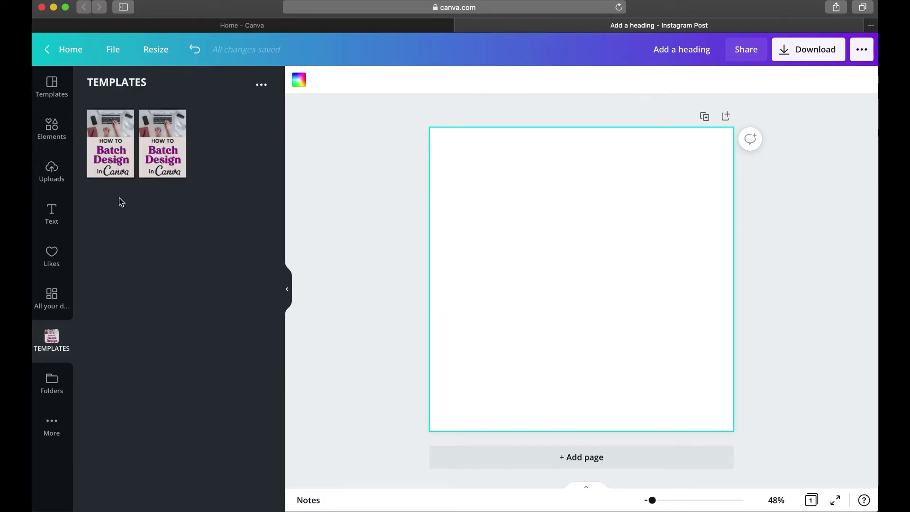
Show all your designs again, and remove the TEMPLATES folder shortcut from the sidebar
mouse_move(49, 345)
left_click(50, 299)
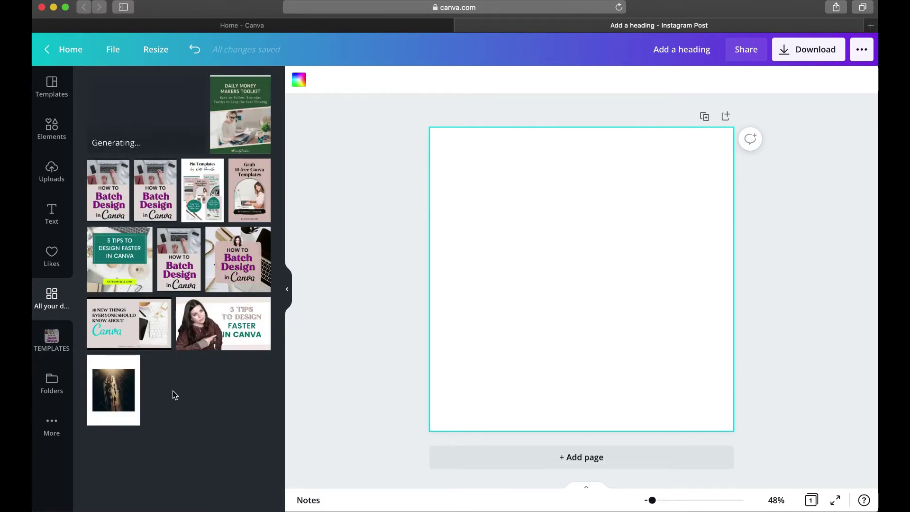
left_click(49, 338)
left_click(39, 328)
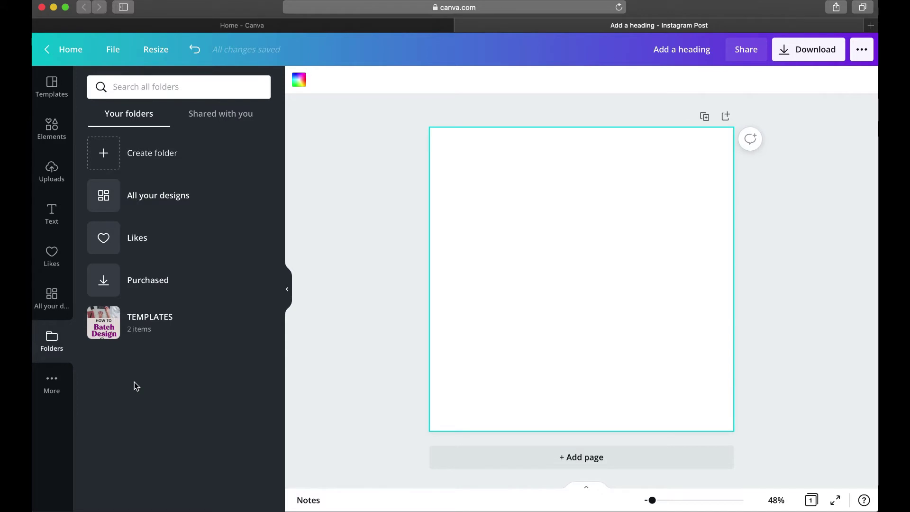
Show the additional Canva apps and integrations, and restore Styles to the sidebar from there
left_click(51, 384)
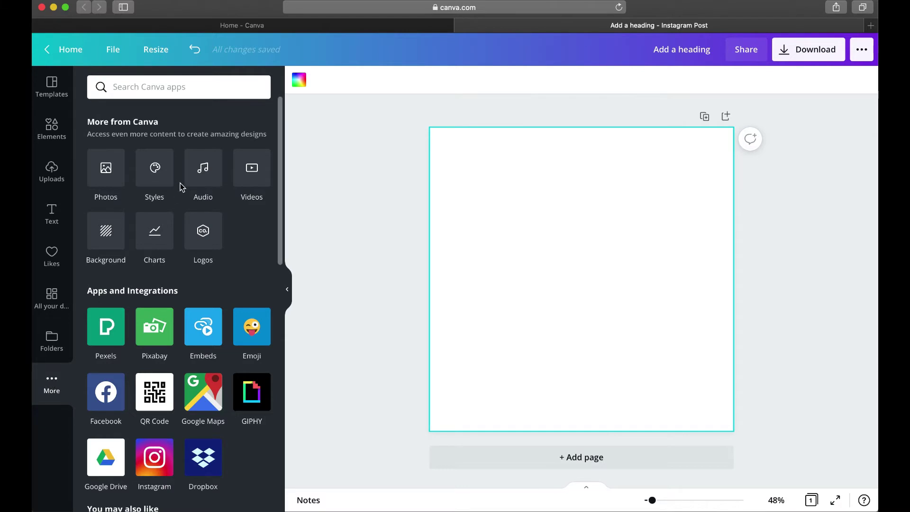
left_click(151, 177)
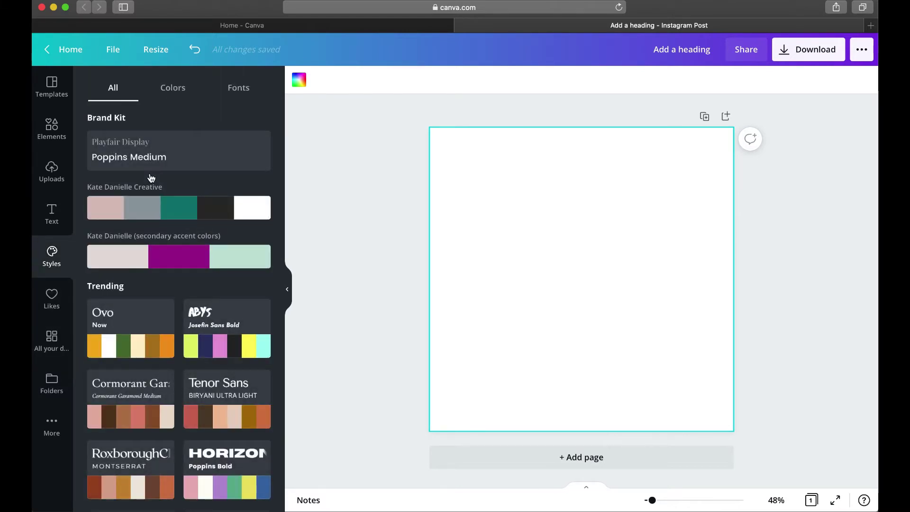
Look through the additional Canva apps and integrations, and return to the template library
left_click(52, 425)
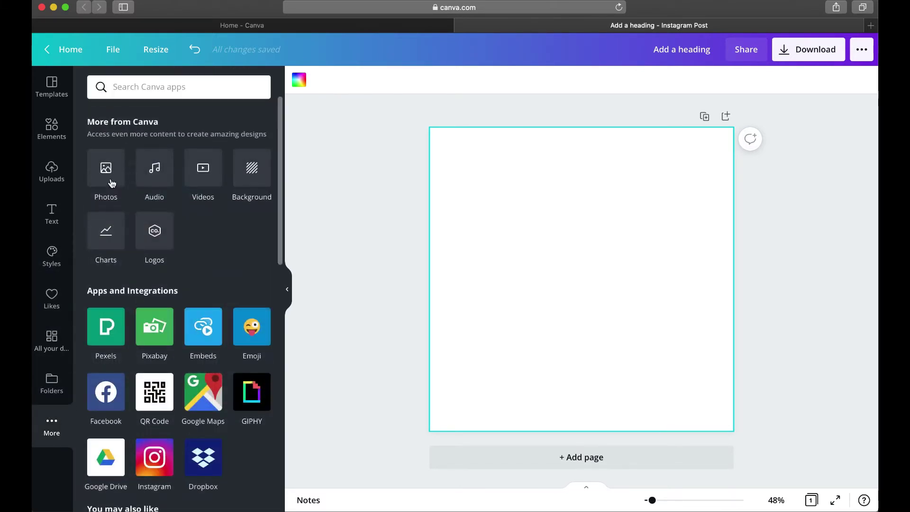
scroll(188, 300, "down", 3)
scroll(188, 303, "down", 5)
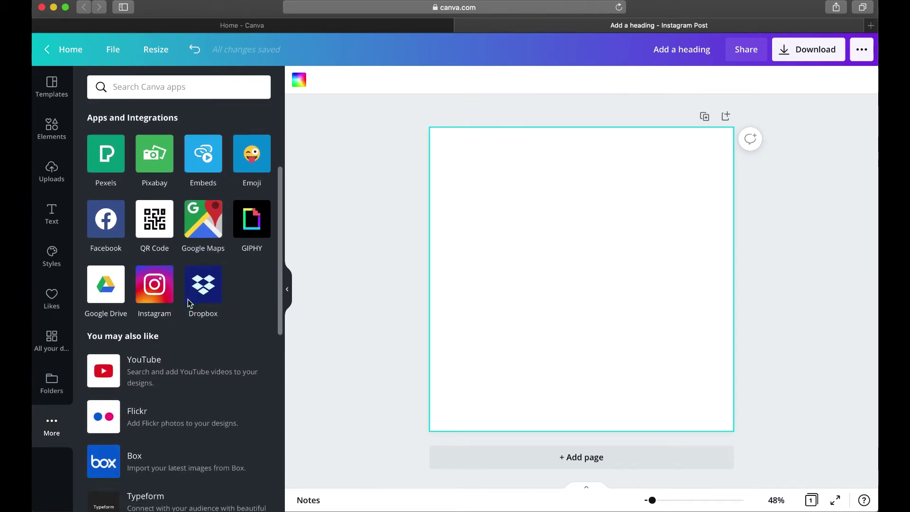
scroll(188, 304, "up", 5)
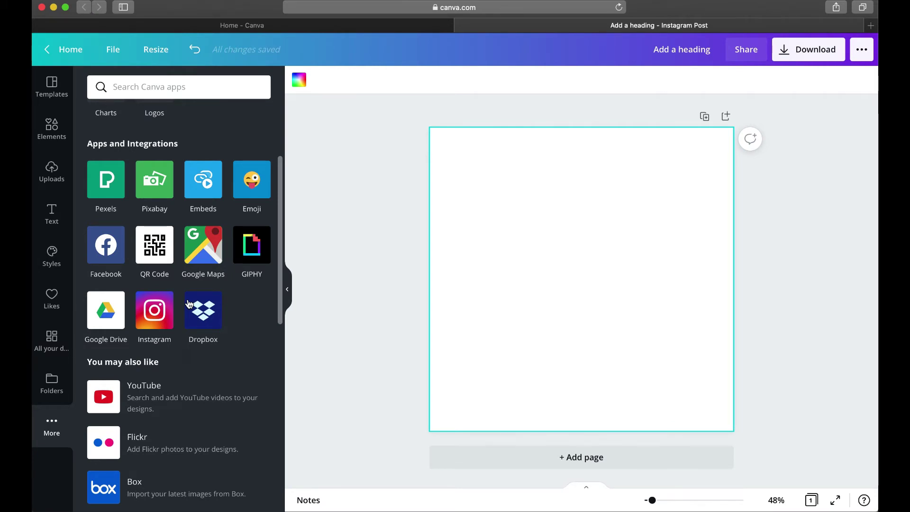
scroll(160, 324, "up", 2)
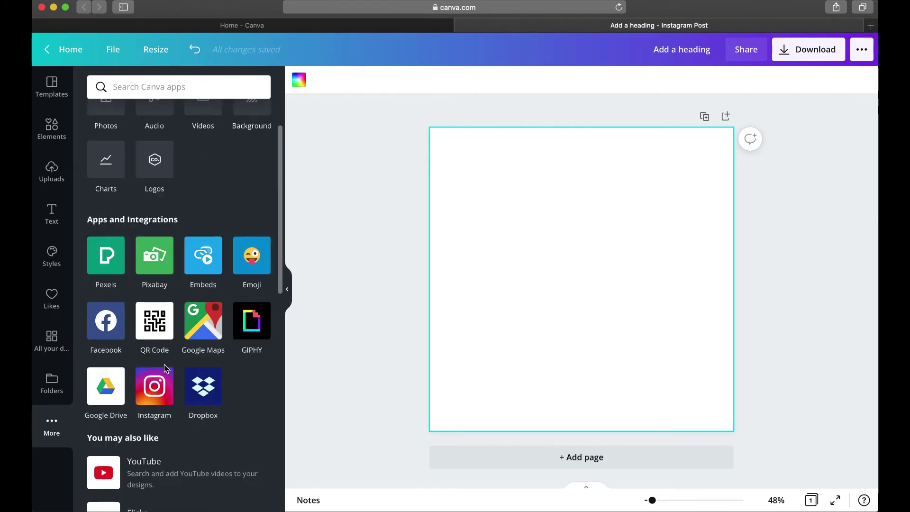
scroll(164, 365, "up", 1)
left_click(51, 88)
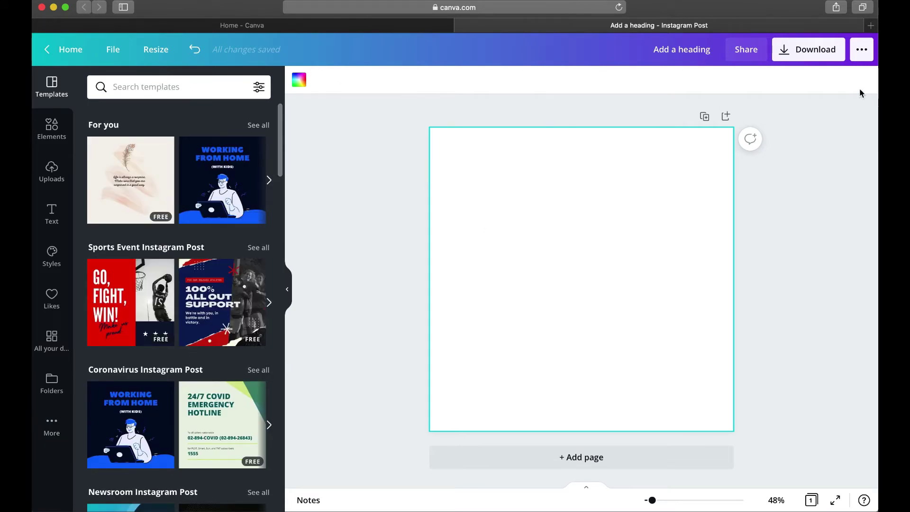
Try the brand palette's dark green as the page background, and set the background back to white
left_click(299, 82)
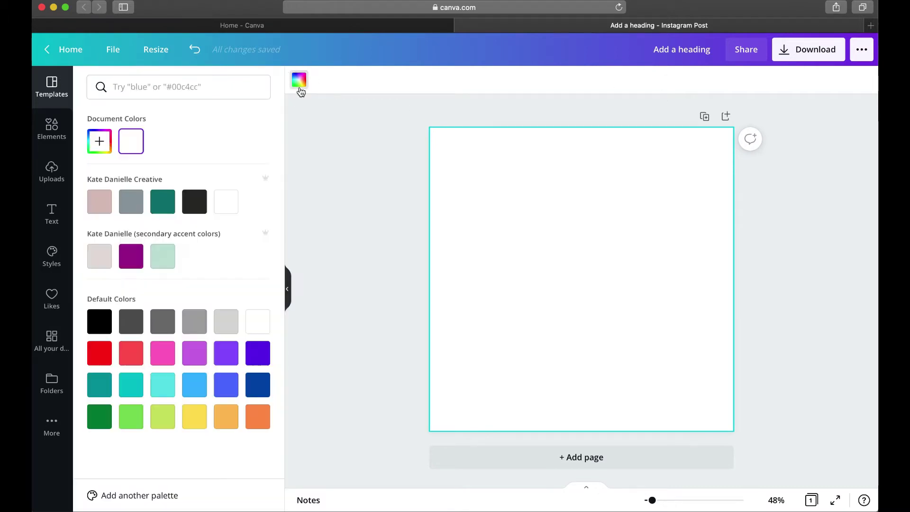
left_click(163, 201)
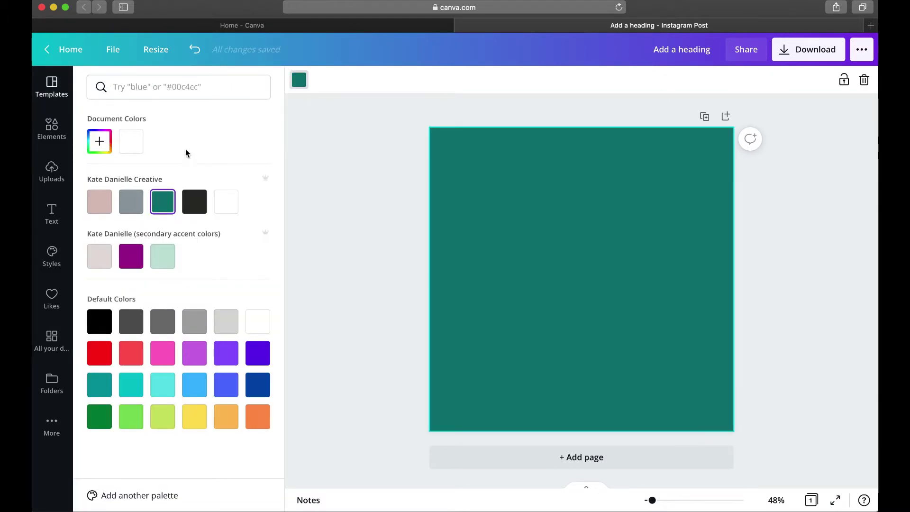
left_click(131, 141)
left_click(325, 136)
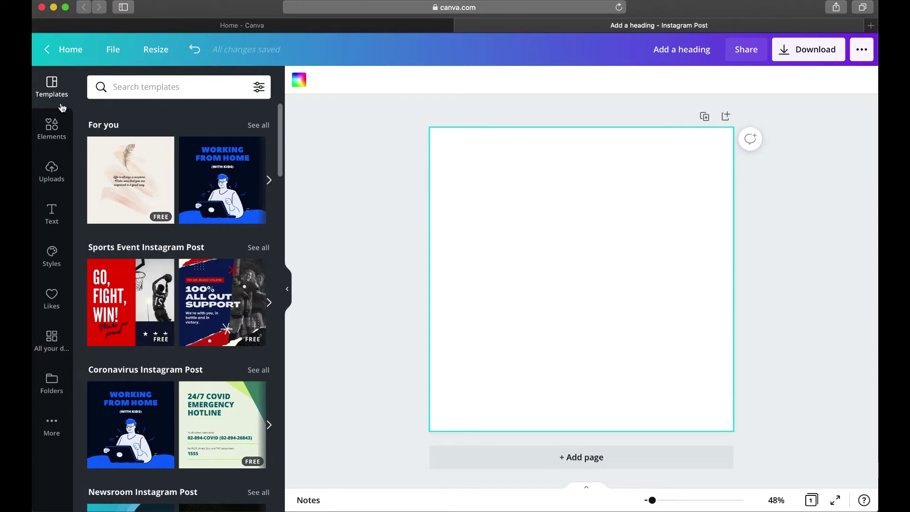
Search the templates by the template creator's name
left_click(119, 86)
type("kate")
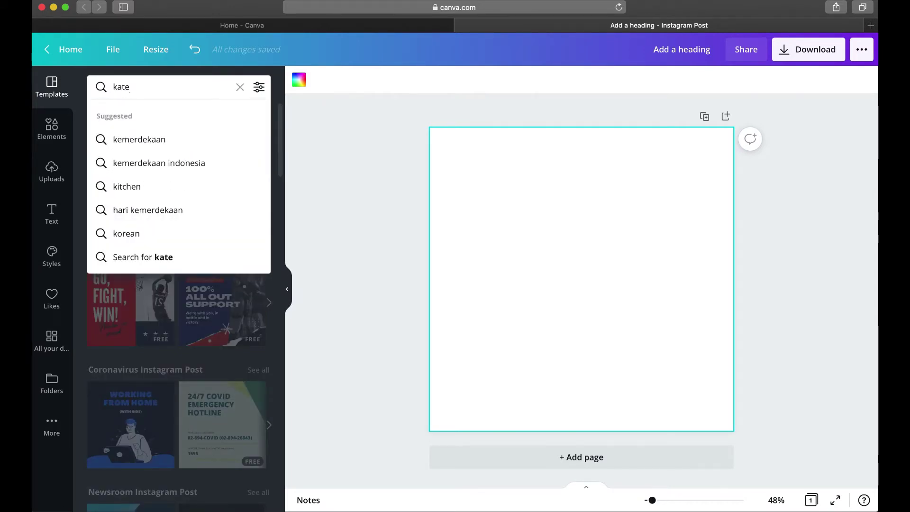
type(" danii")
key("BackSpace")
type("le")
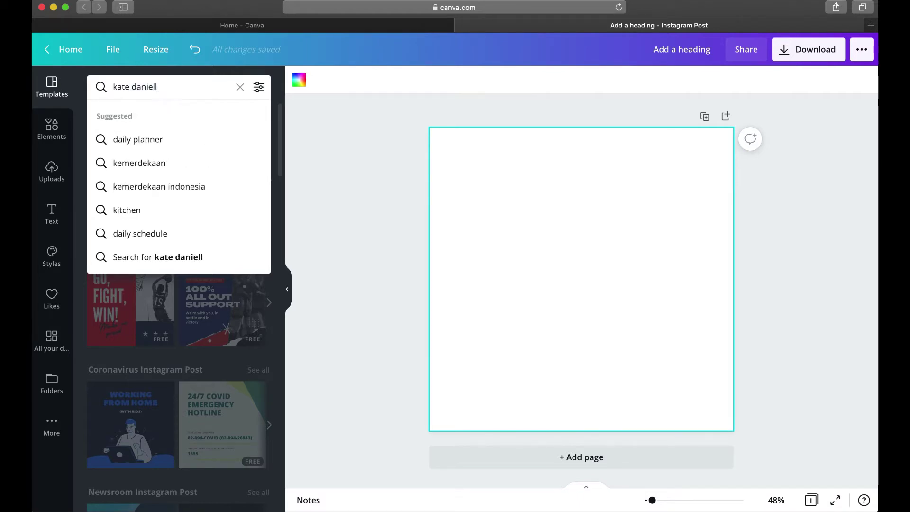
key("Return")
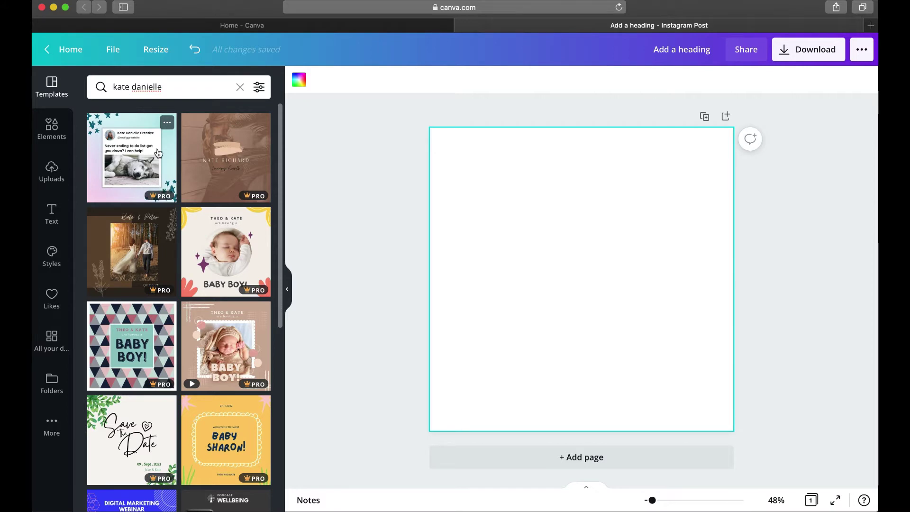
Show more templates by the creator of the Tweet Style Instagram Post, and apply the free "There is still time" template to the page
left_click(168, 124)
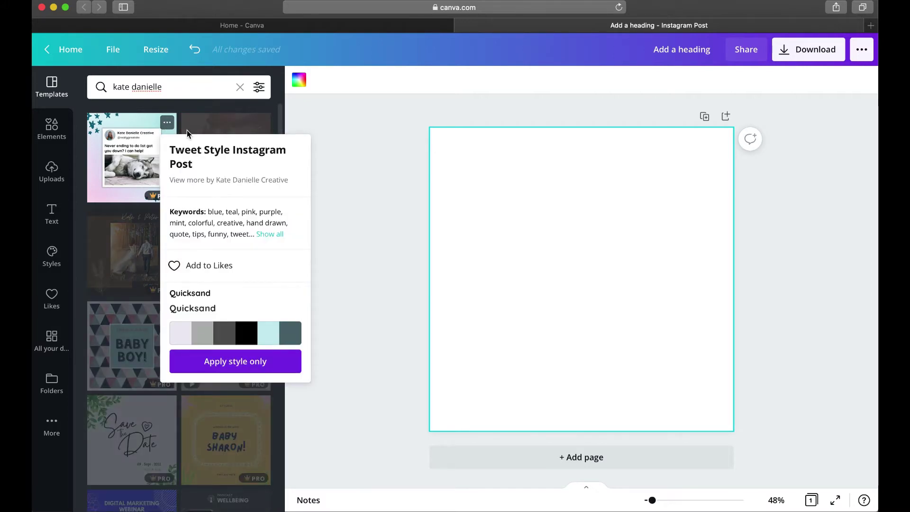
left_click(245, 181)
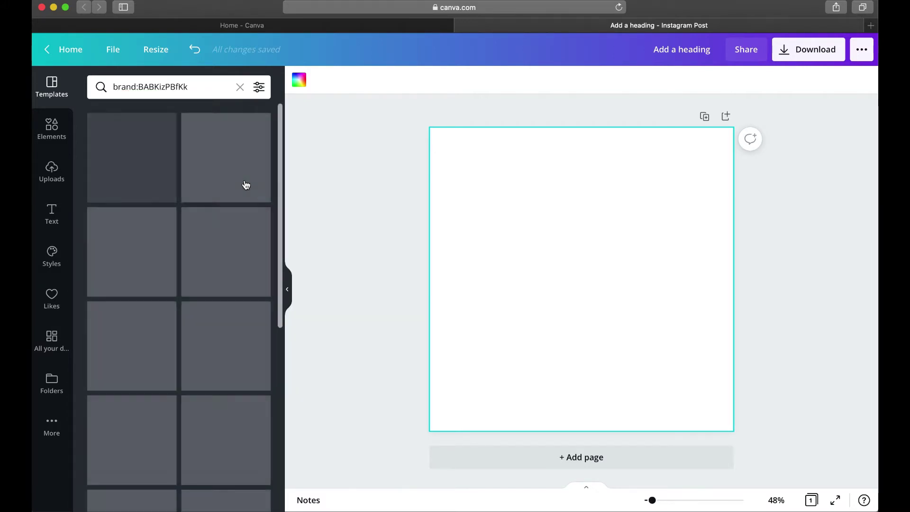
scroll(232, 199, "down", 10)
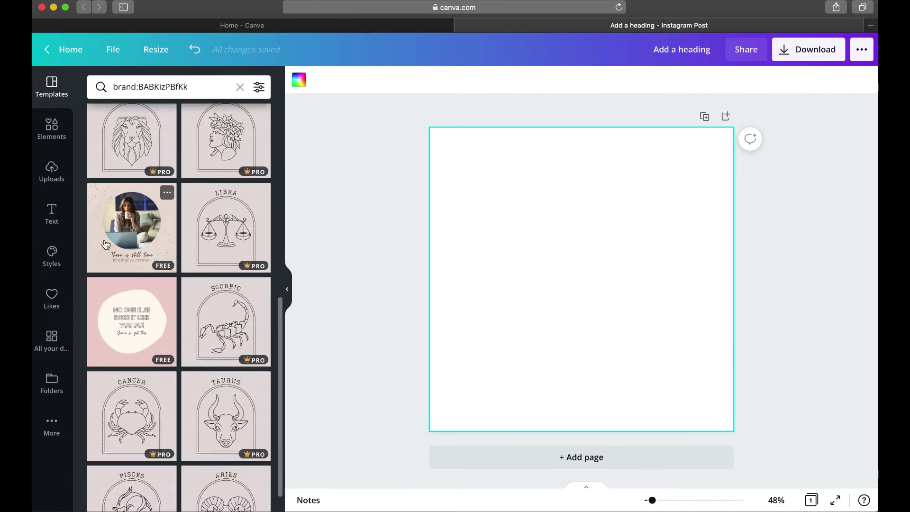
left_click(105, 244)
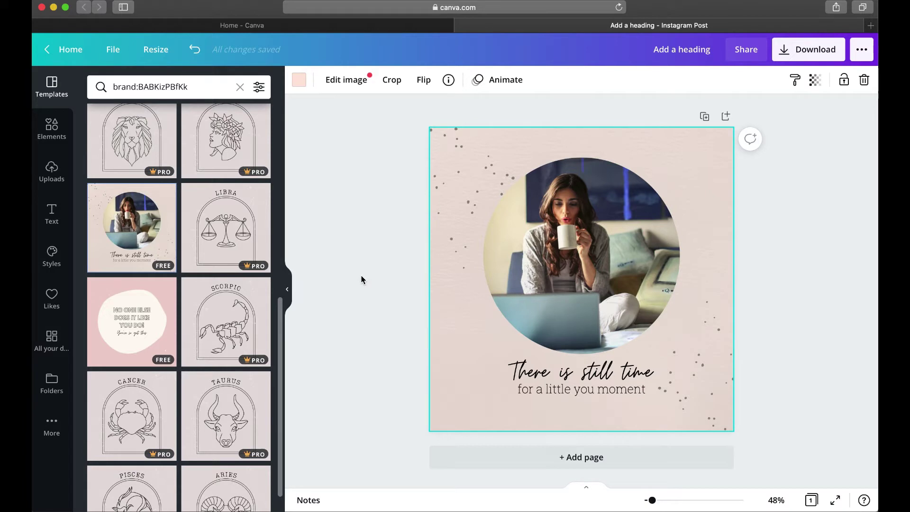
Select the template's background image and look through its image editing options, including adjustments and filters
left_click(289, 293)
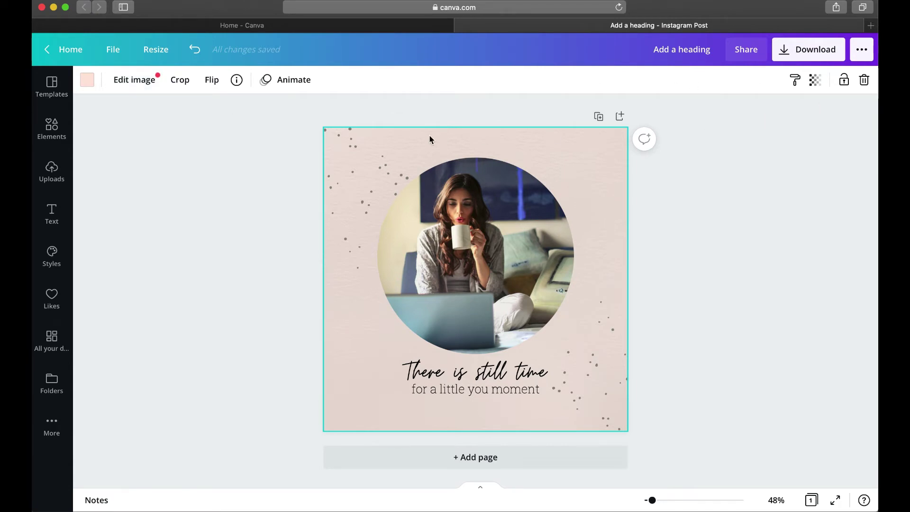
left_click(533, 145)
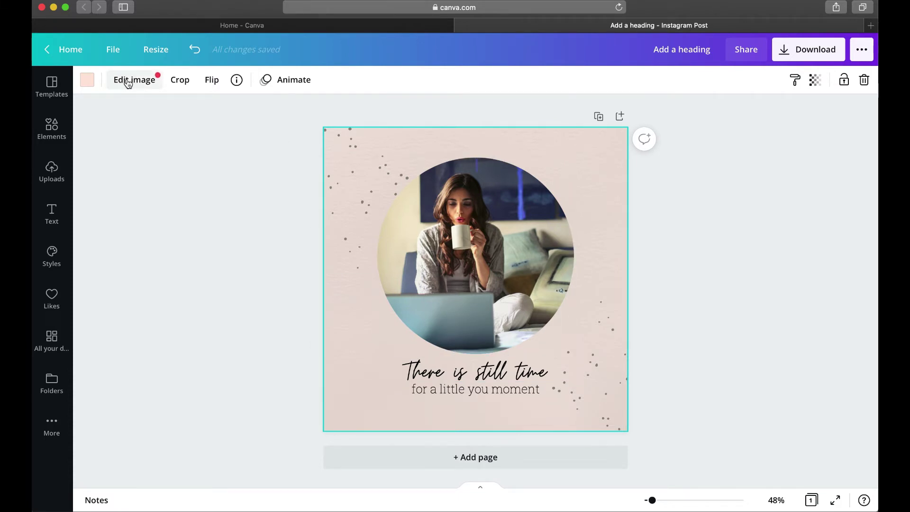
left_click(148, 88)
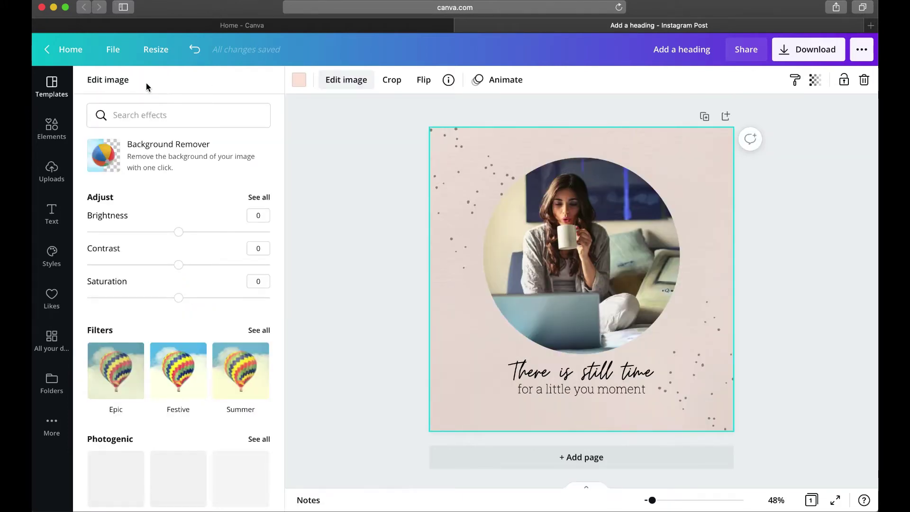
scroll(145, 192, "down", 8)
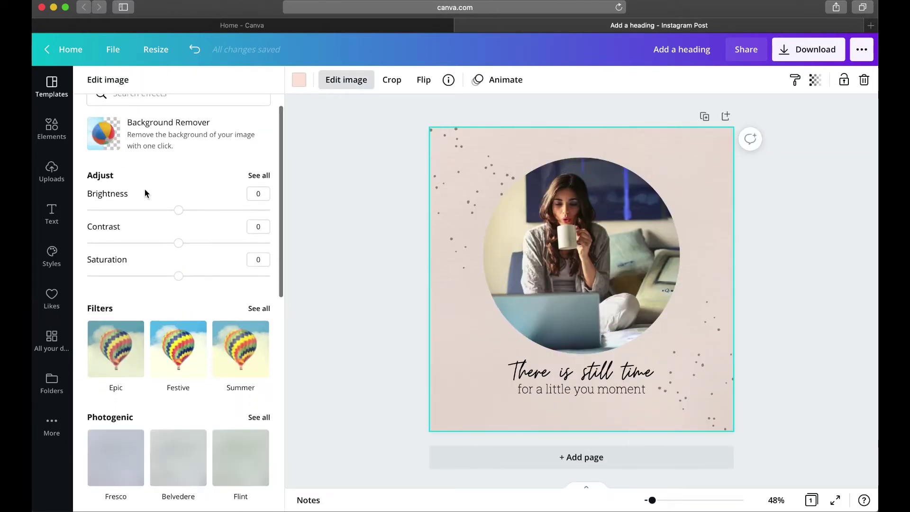
scroll(145, 191, "up", 8)
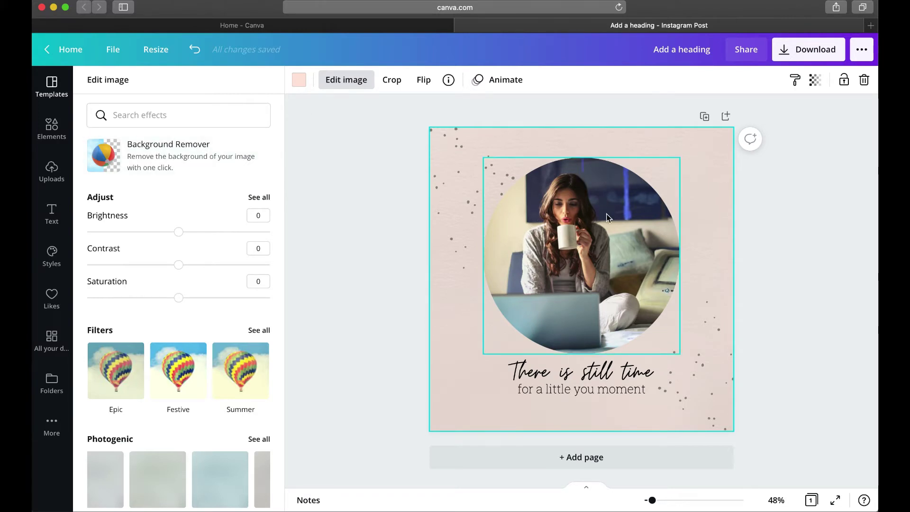
Duplicate the page and detach the woman's photo from its circular frame on page 2
left_click(571, 252)
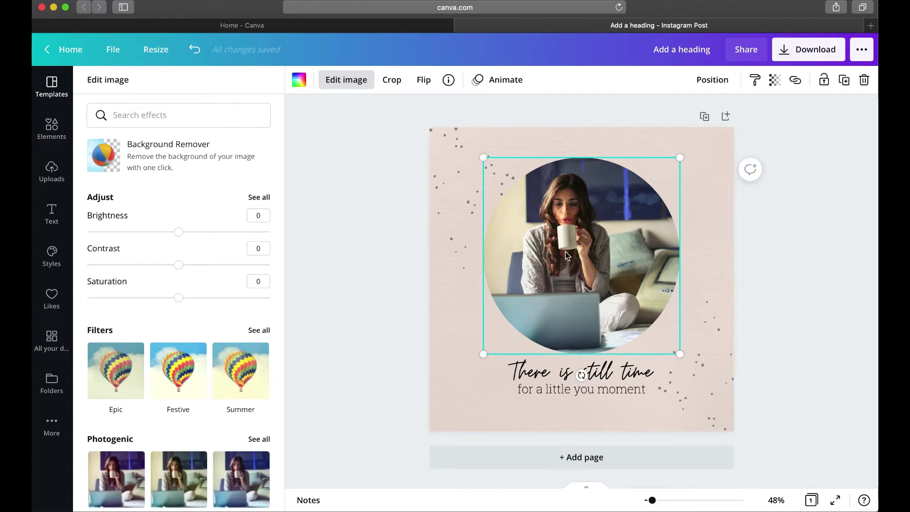
right_click(567, 255)
left_click(704, 117)
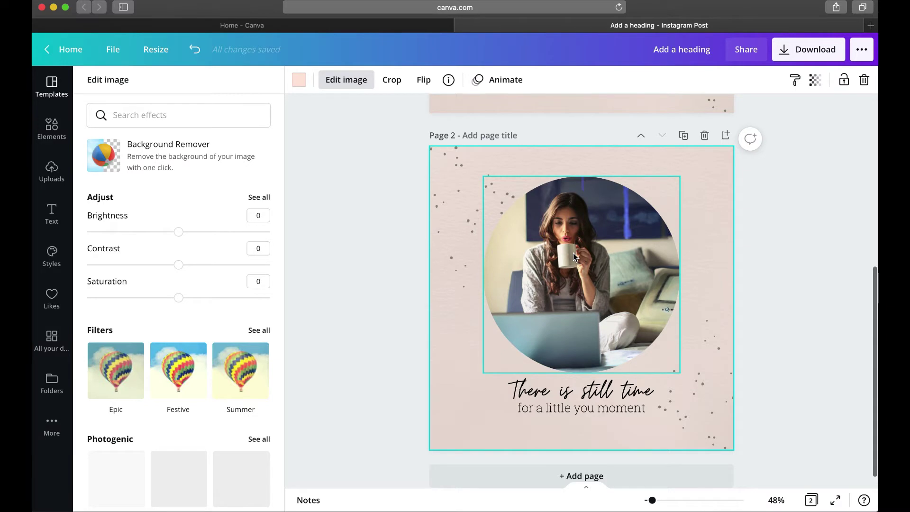
right_click(573, 252)
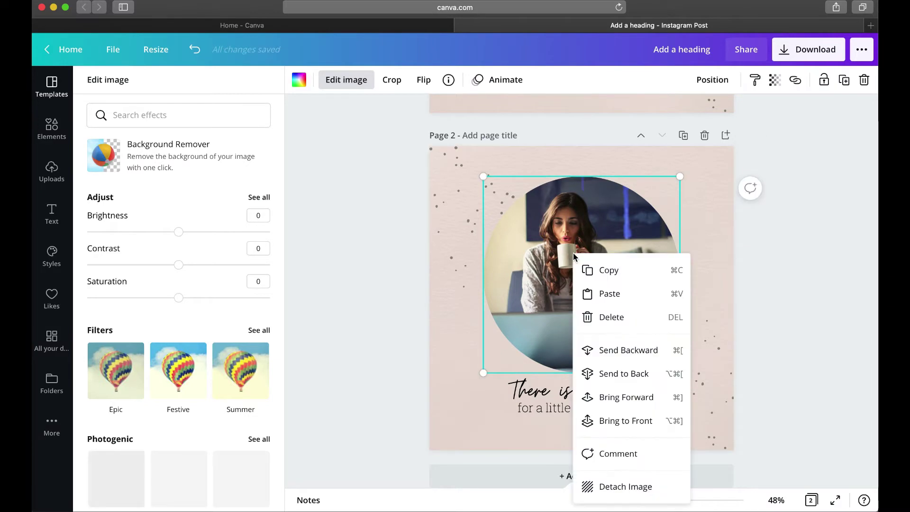
left_click(596, 488)
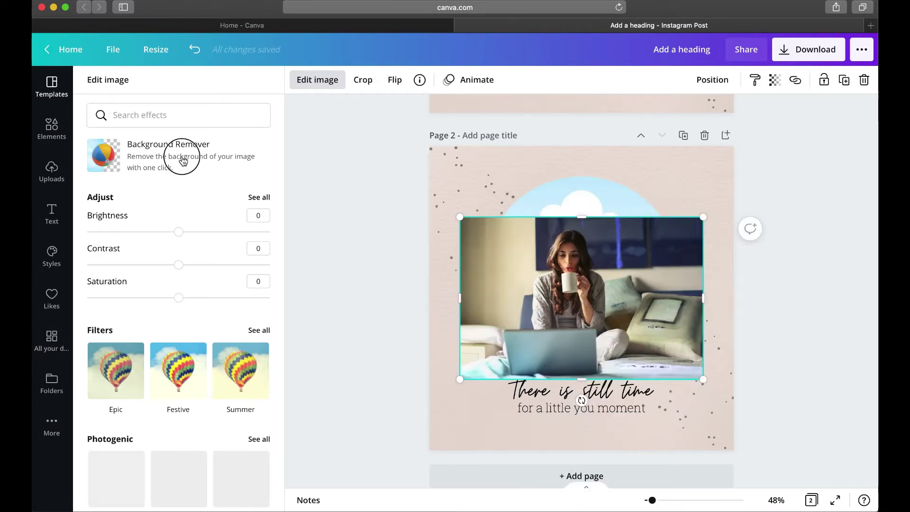
Try the Background Remover with its Erase and Restore brushes on the detached photo, cancel it, and delete page 2
left_click(385, 273)
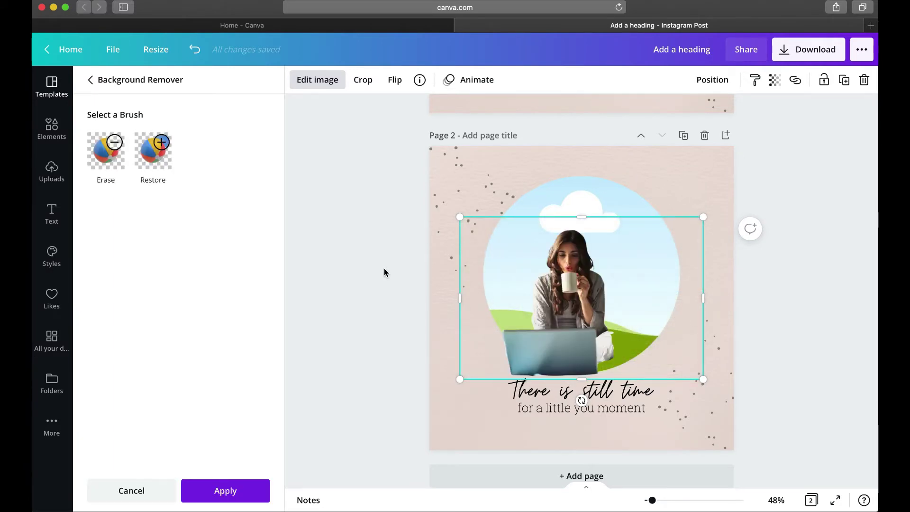
left_click(114, 150)
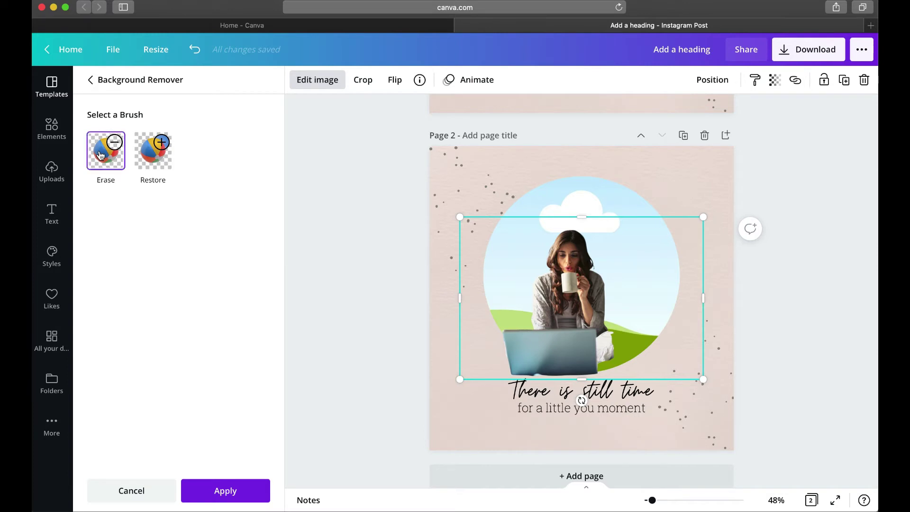
left_click(154, 152)
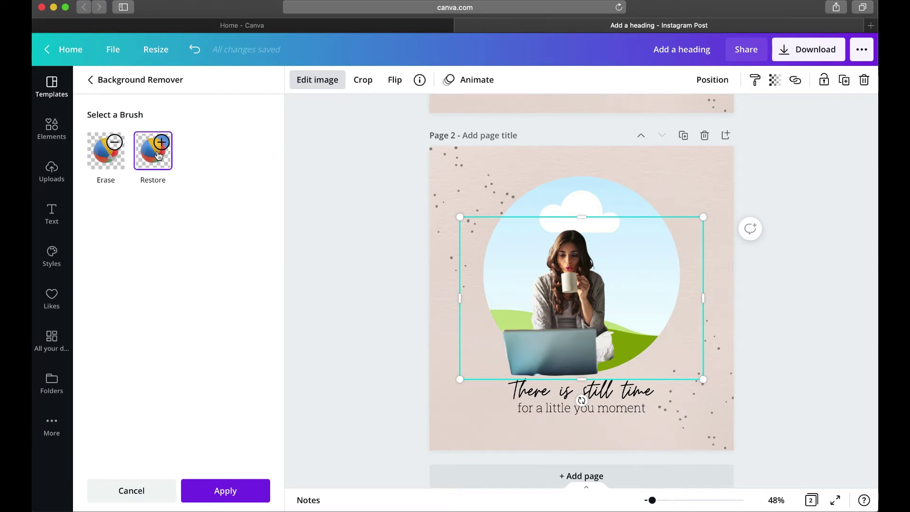
left_click(151, 485)
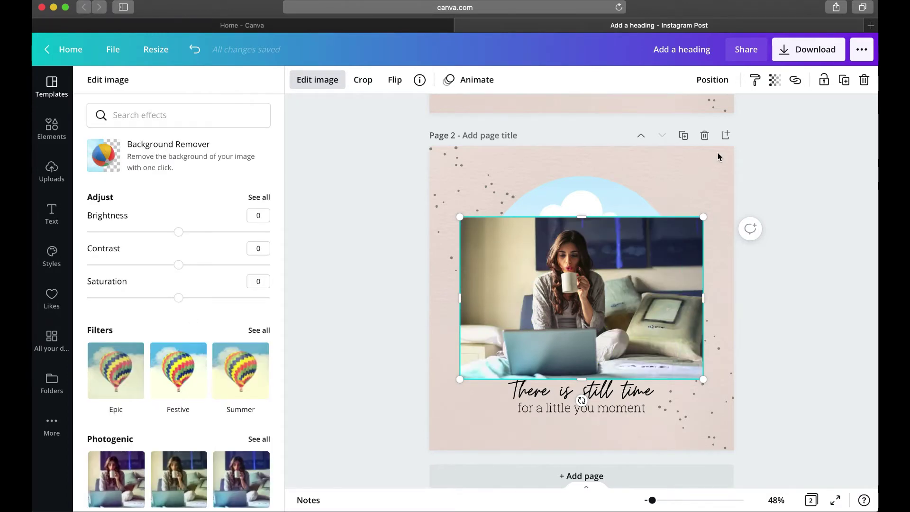
left_click(705, 135)
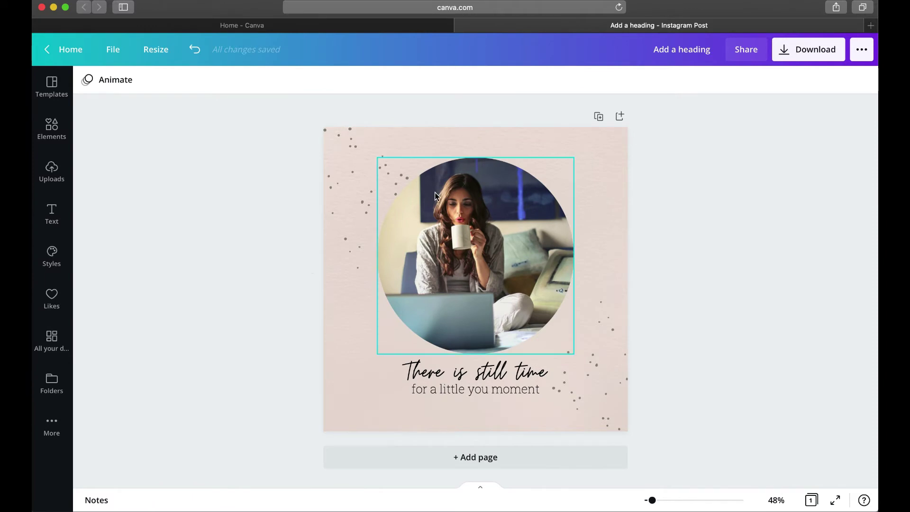
Try to reposition and enlarge the background image with Crop at 29% zoom, and cancel the crop
left_click(413, 202)
left_click(337, 80)
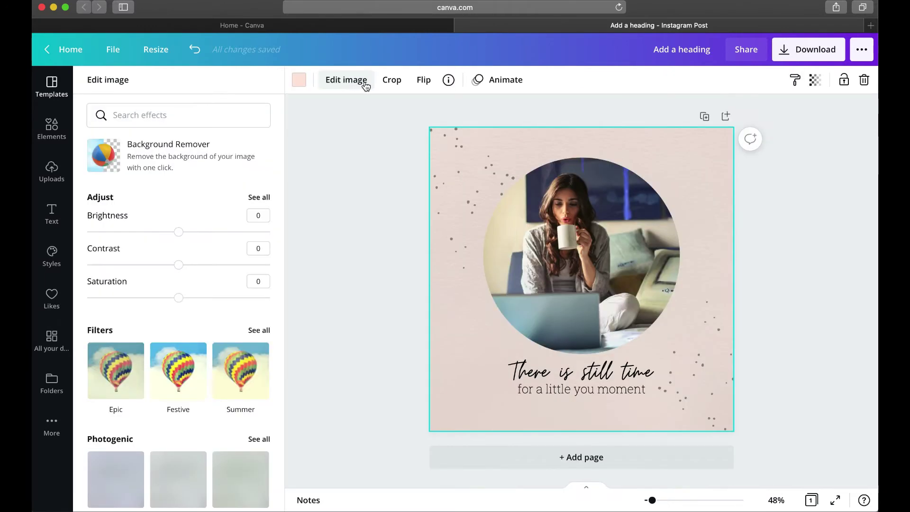
left_click(391, 81)
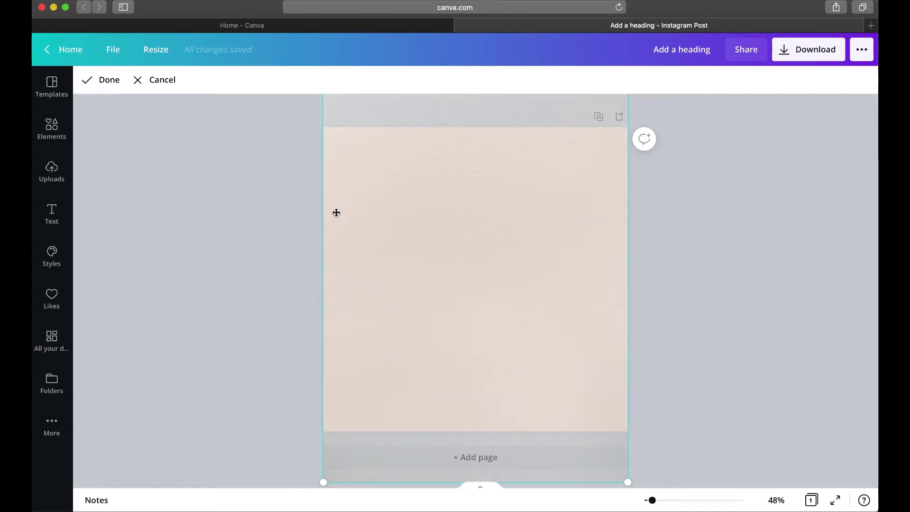
scroll(337, 213, "down", 3)
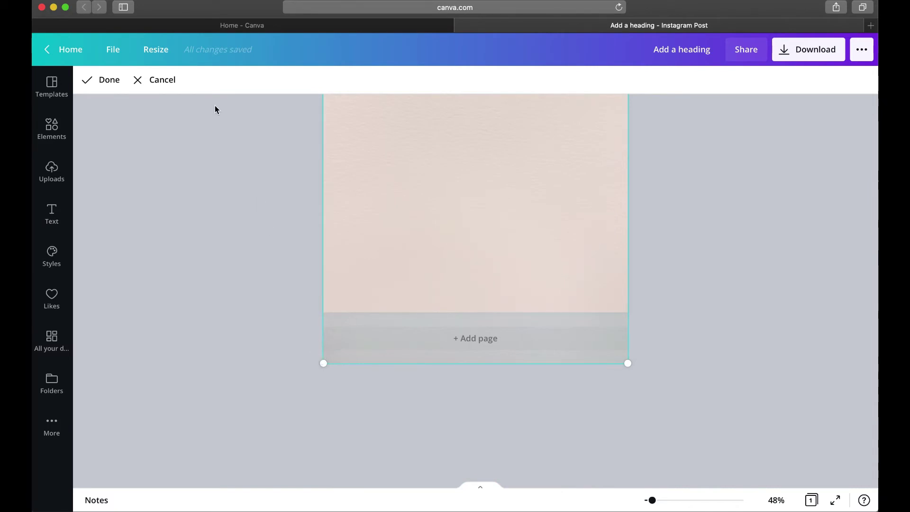
scroll(219, 136, "up", 3)
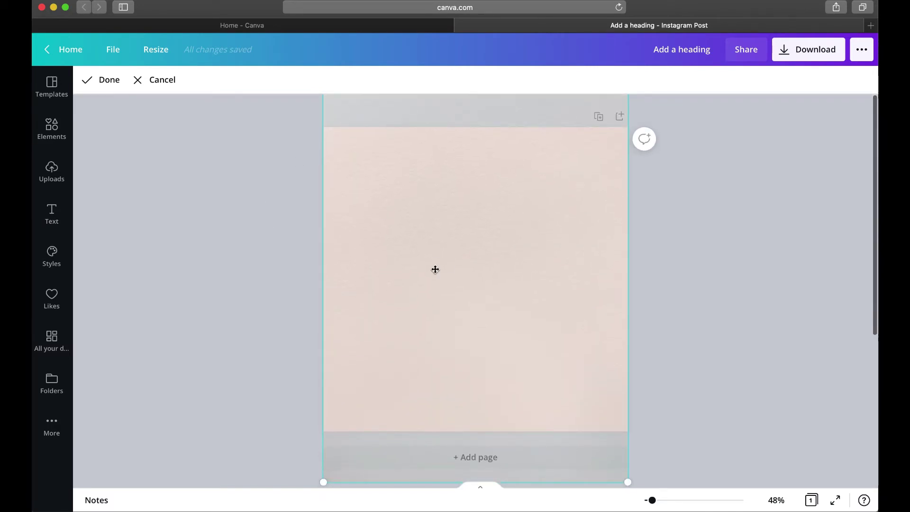
left_click_drag(653, 500, 648, 500)
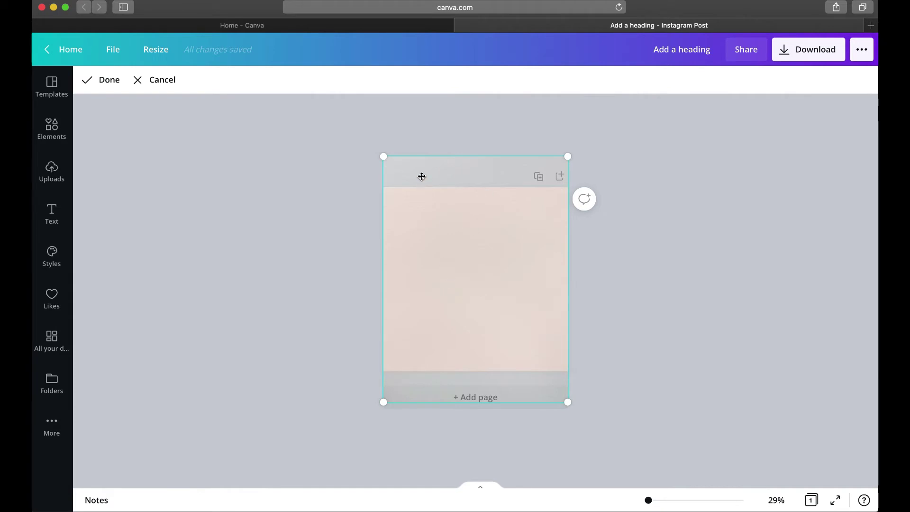
left_click_drag(426, 226, 422, 256)
left_click_drag(384, 187, 365, 184)
left_click(163, 80)
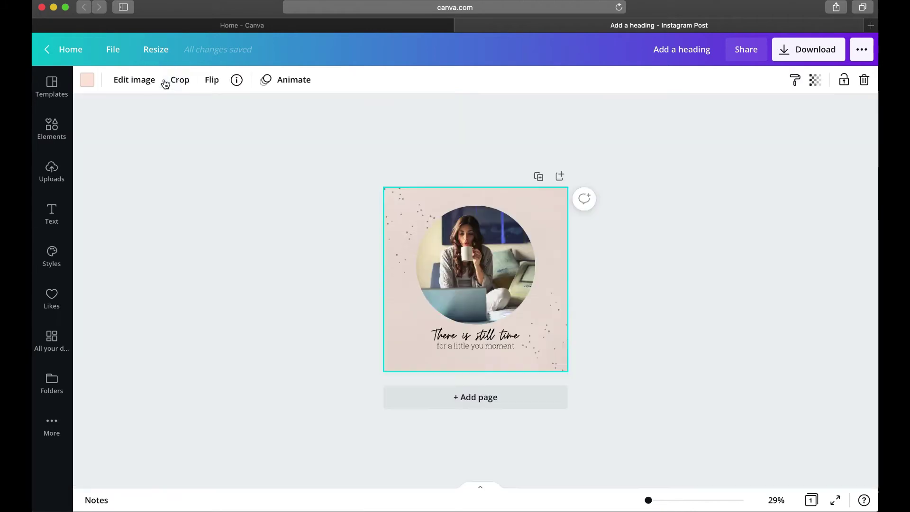
Open the background image for cropping at 43% zoom and cancel the crop
double_click(407, 330)
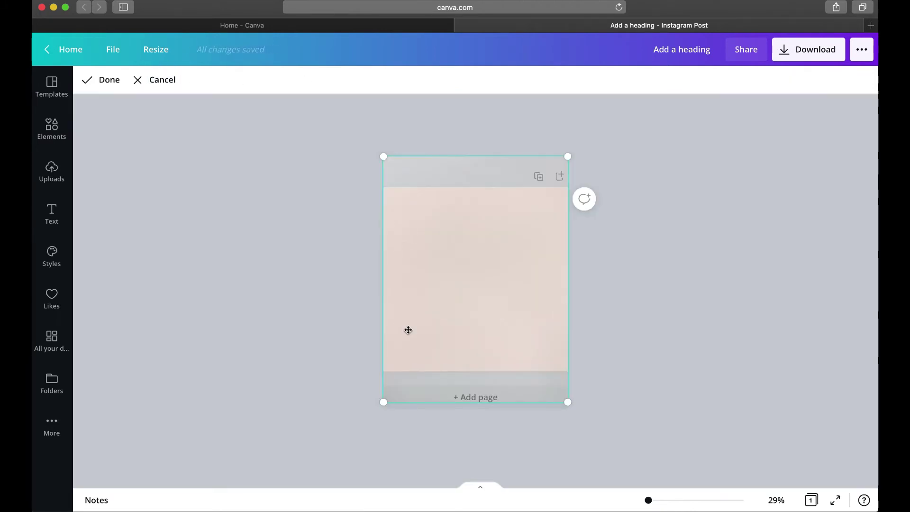
left_click_drag(669, 503, 652, 501)
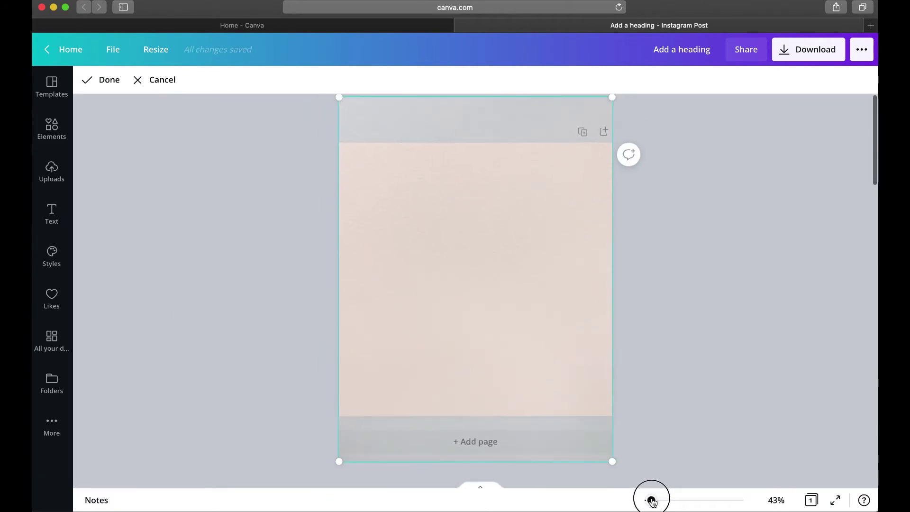
left_click(144, 82)
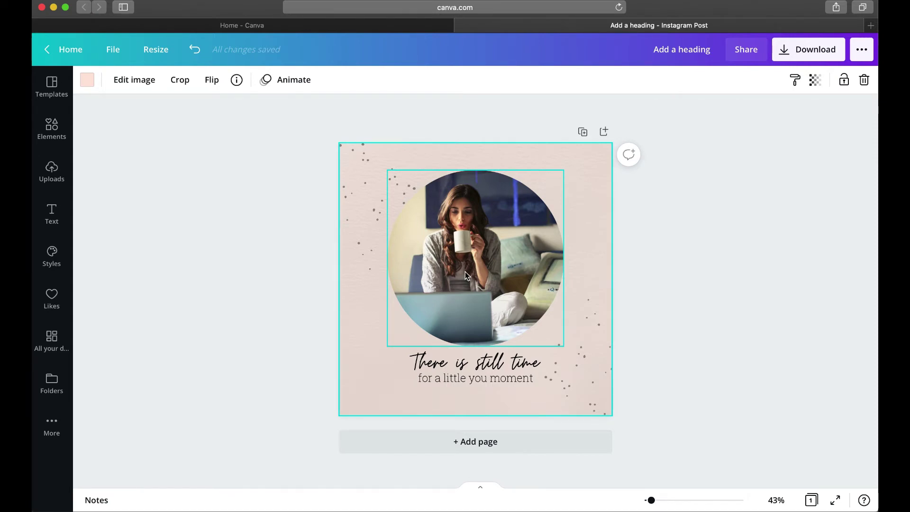
Clear the old element search, look through the available Frames, and view the details of Simple Film Frame
left_click(52, 138)
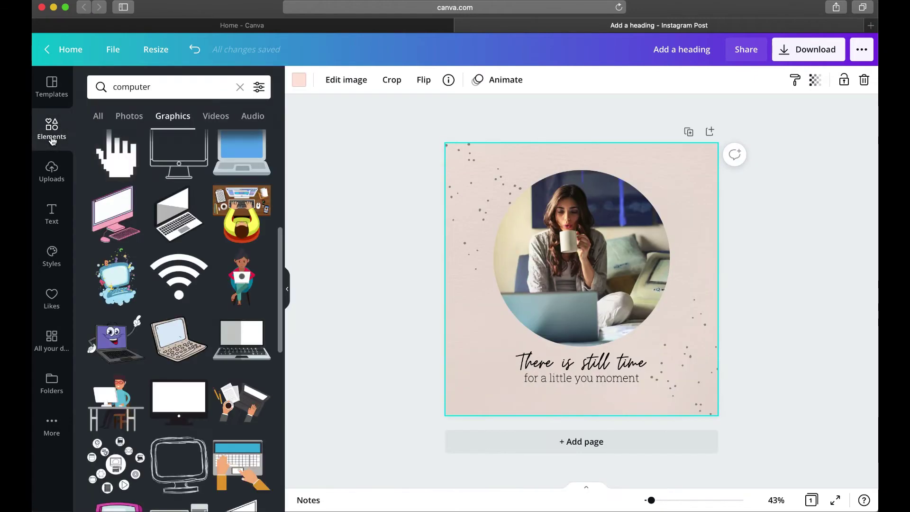
left_click(239, 87)
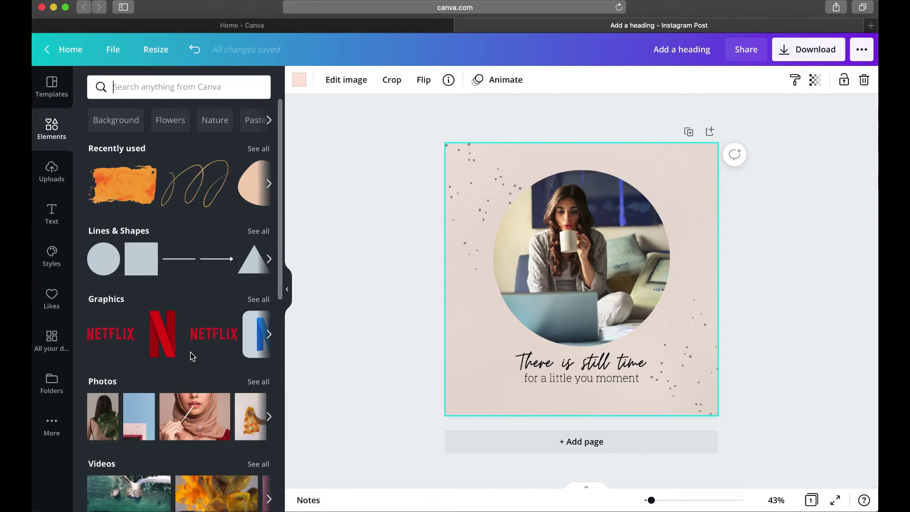
scroll(192, 356, "down", 6)
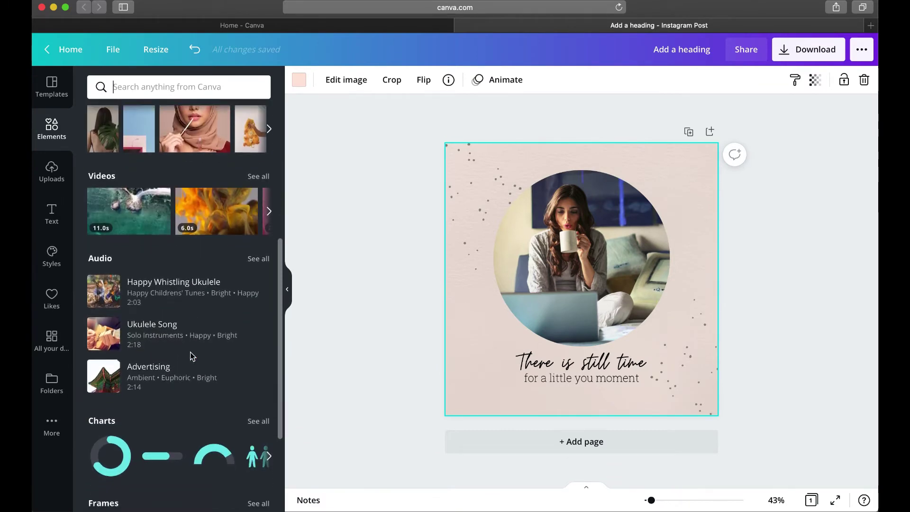
scroll(192, 356, "down", 4)
left_click(264, 359)
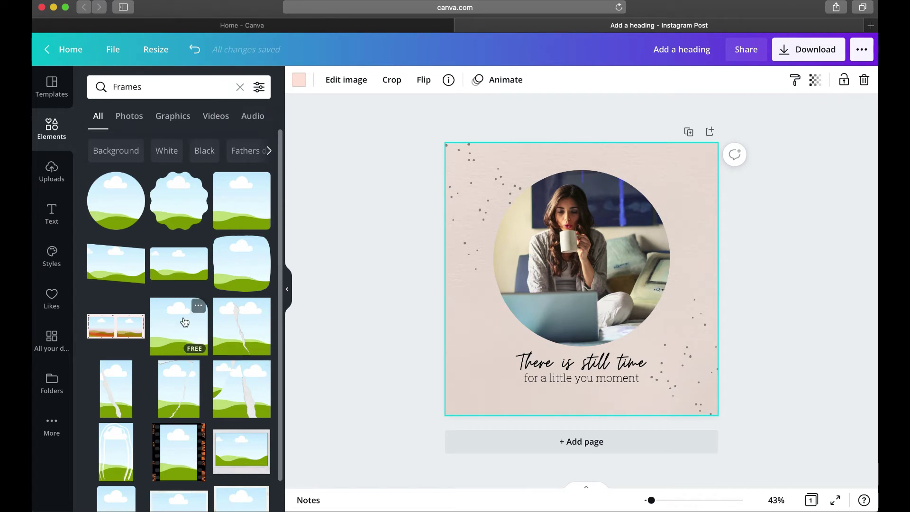
scroll(194, 246, "down", 10)
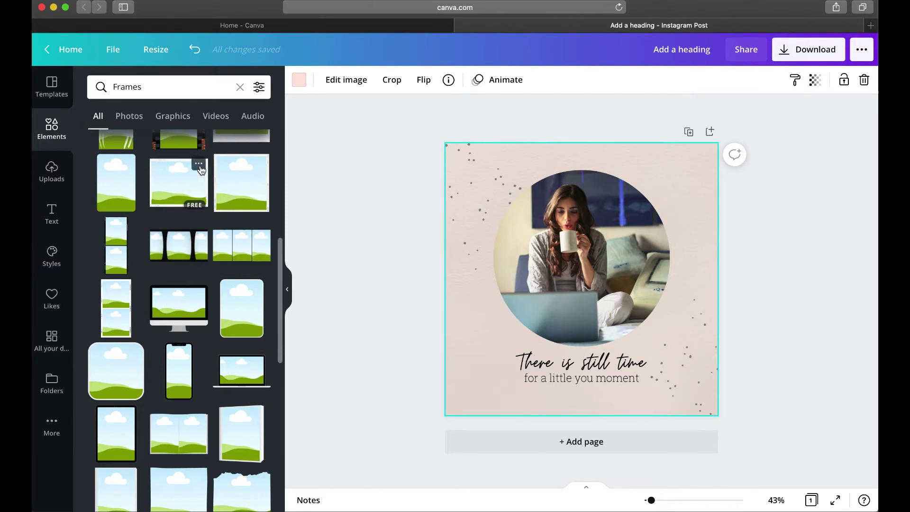
left_click(198, 163)
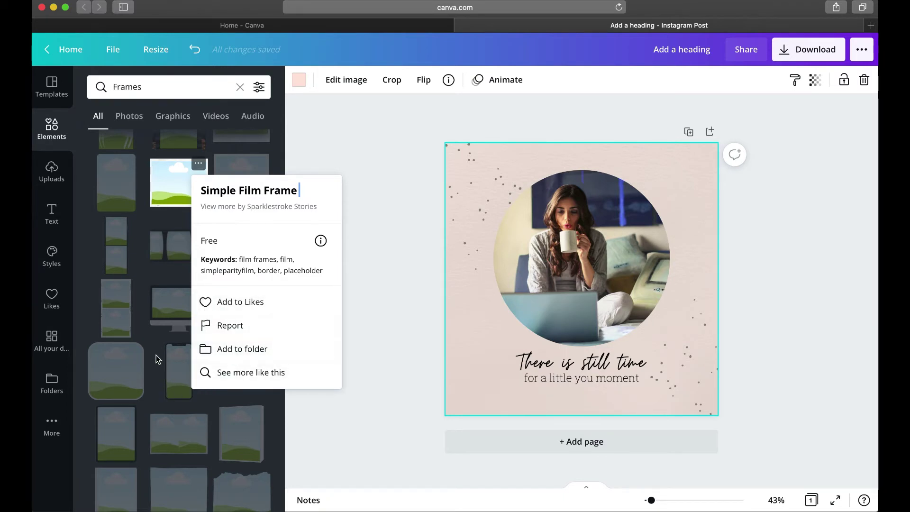
left_click(150, 340)
scroll(150, 340, "up", 10)
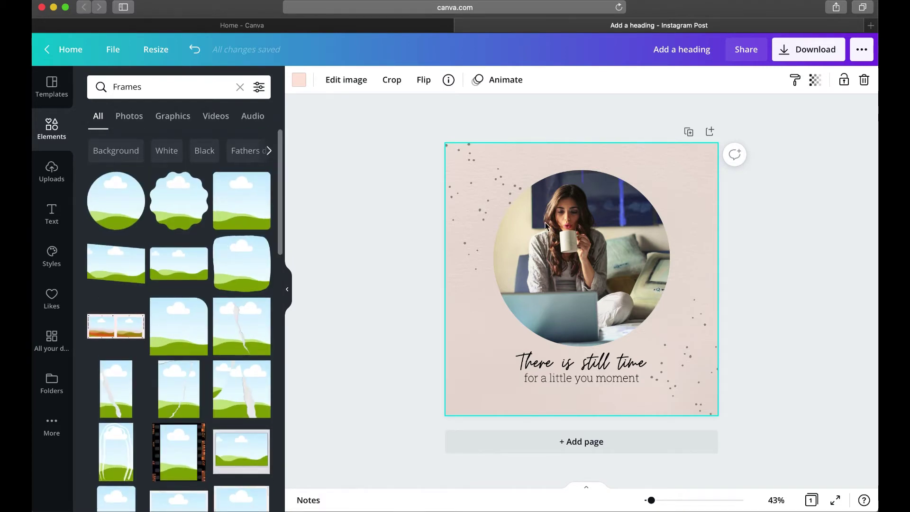
Try flipping the woman's photo horizontally and vertically, and restore its original orientation
left_click(551, 237)
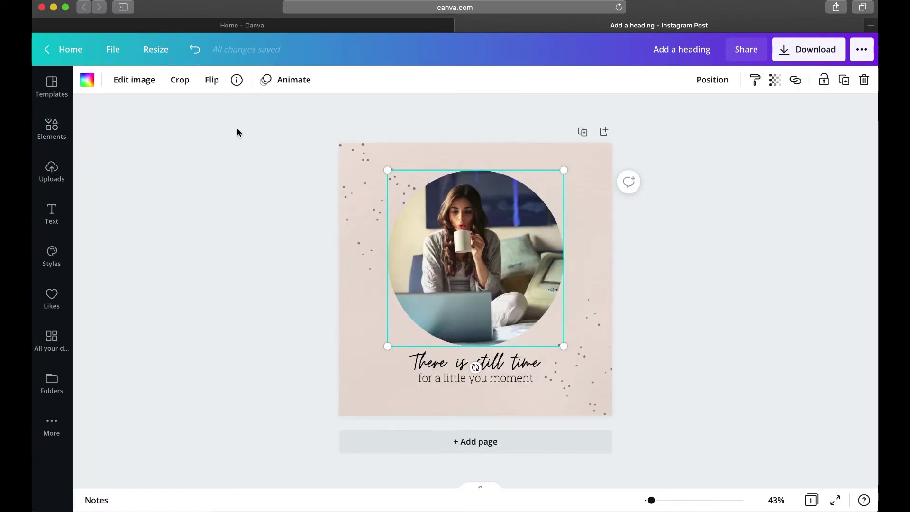
left_click(208, 83)
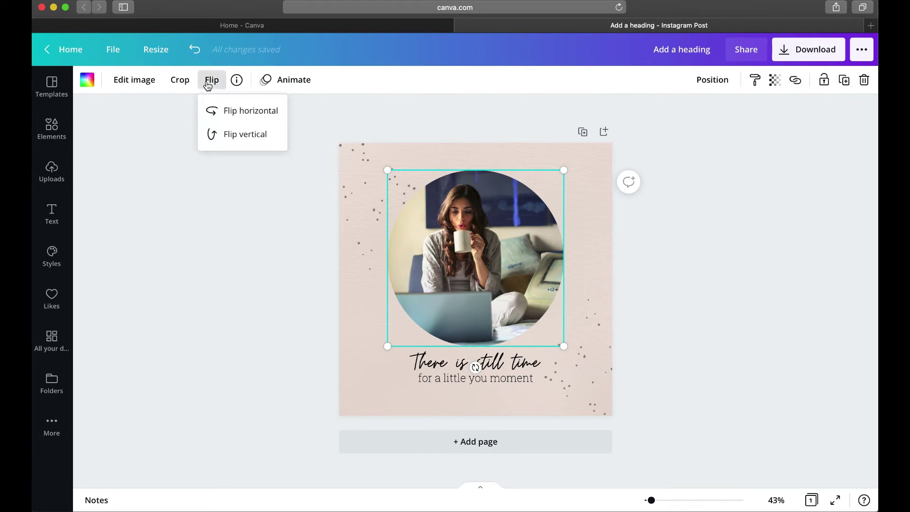
left_click(217, 112)
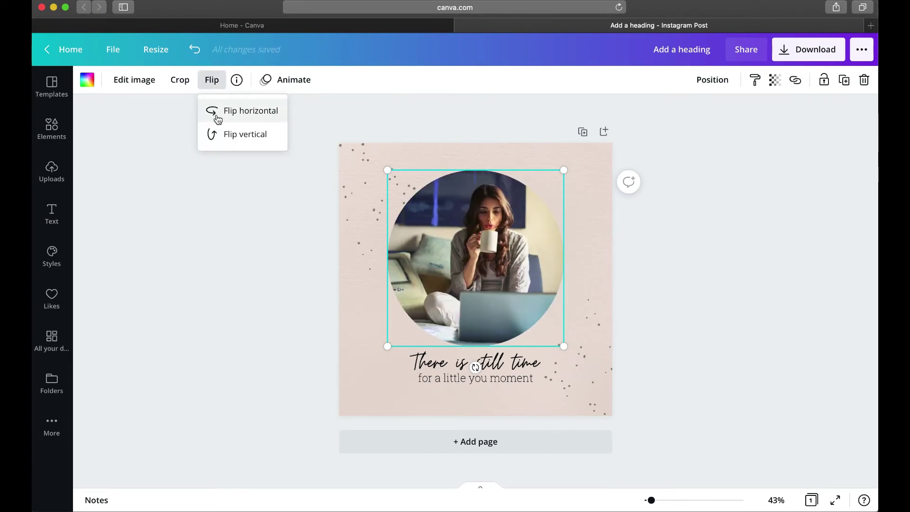
left_click(216, 115)
left_click(217, 138)
left_click(217, 136)
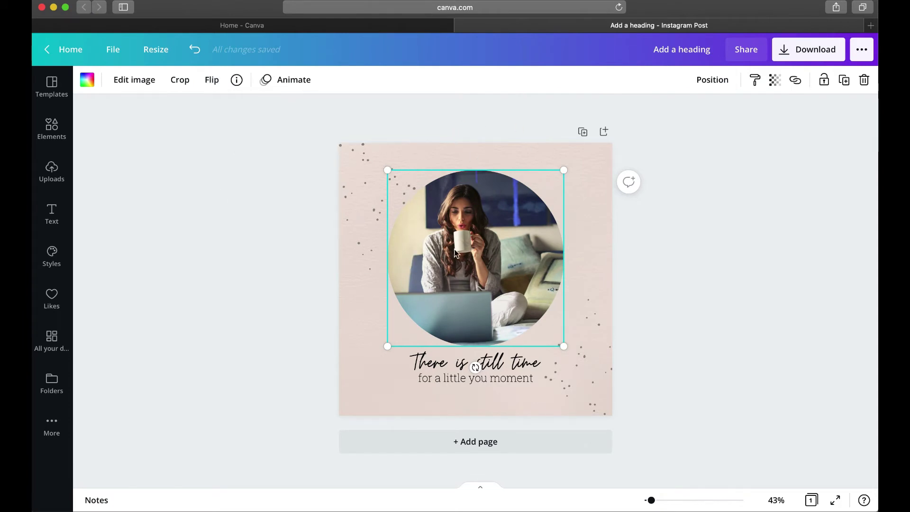
Try aligning the woman's photo to the middle of the page, and undo the alignment
left_click(711, 79)
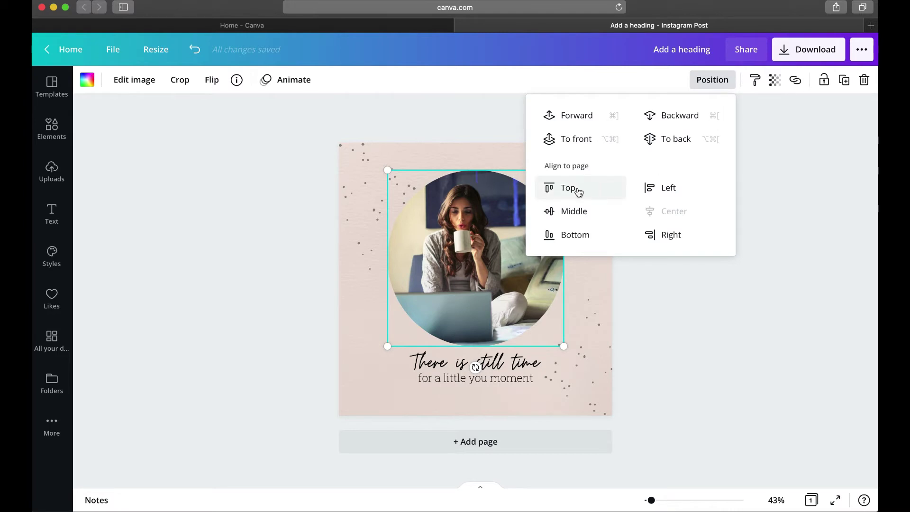
left_click(574, 210)
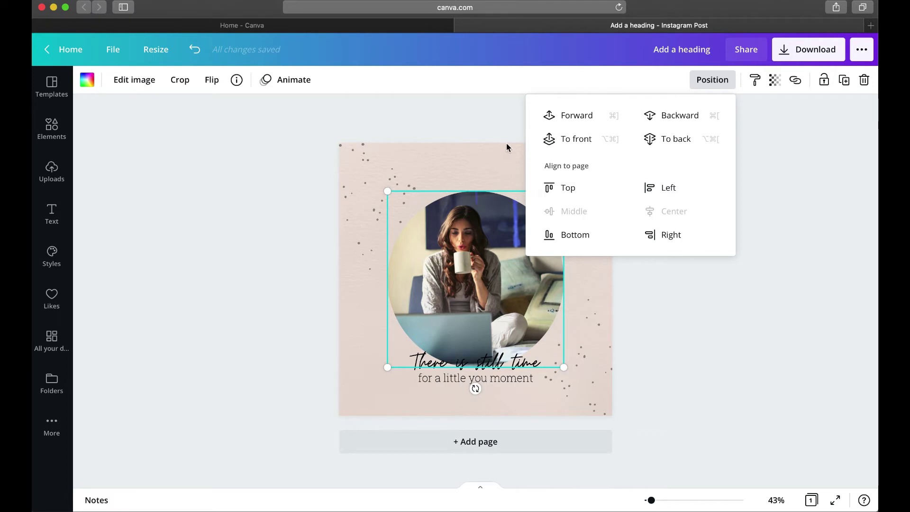
left_click(493, 122)
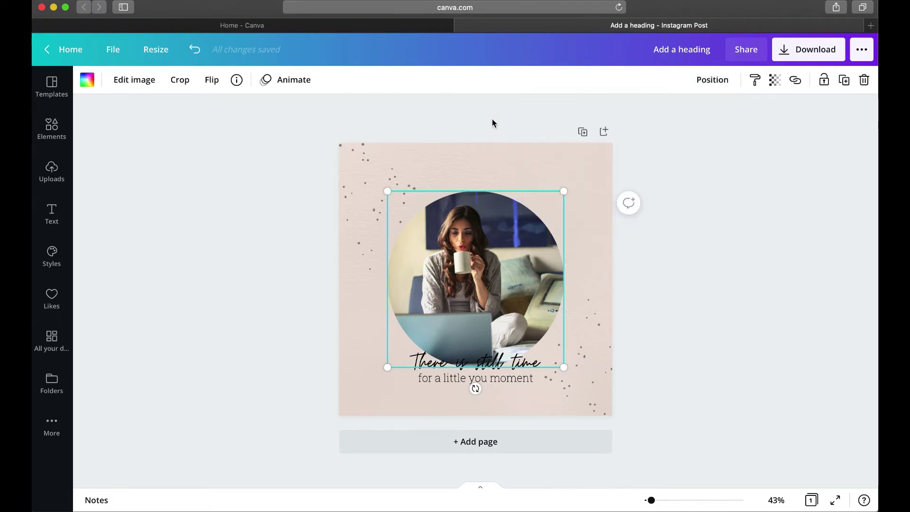
left_click(195, 49)
Send the woman's photo to the back of the layers and bring it forward one layer
left_click(710, 82)
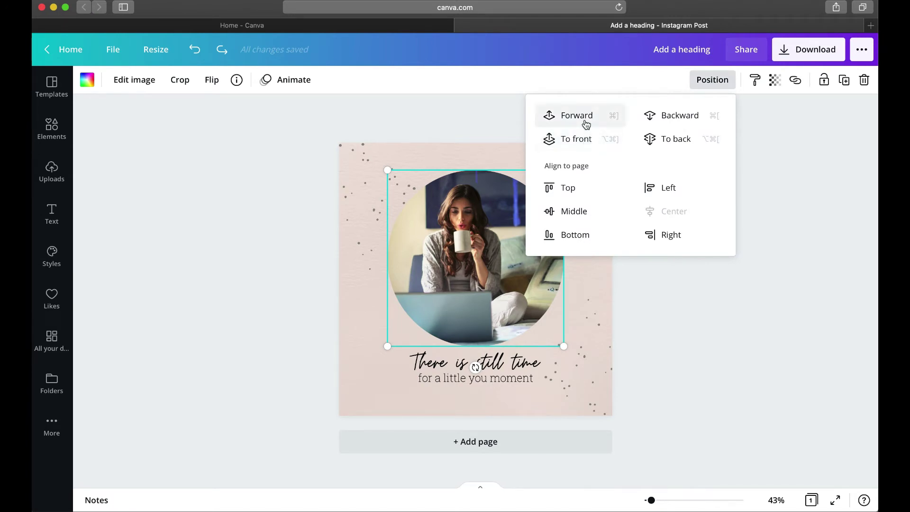
left_click(665, 138)
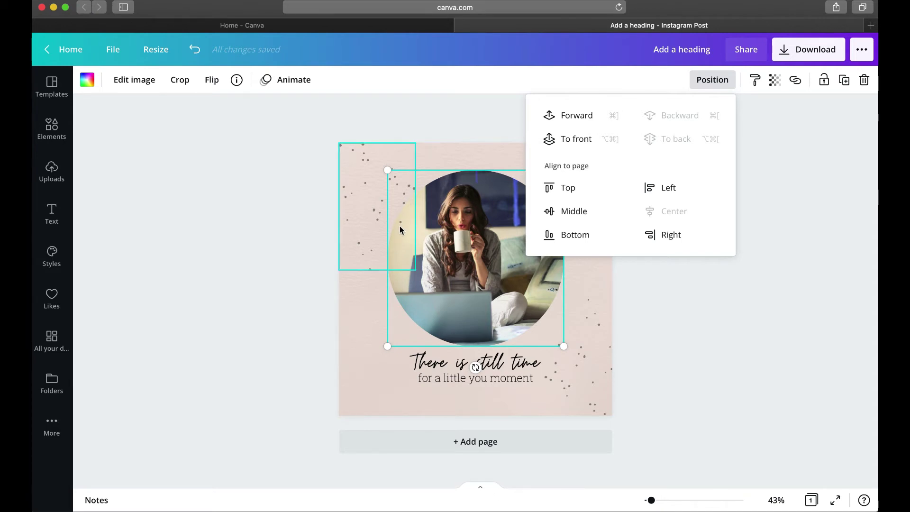
left_click(580, 119)
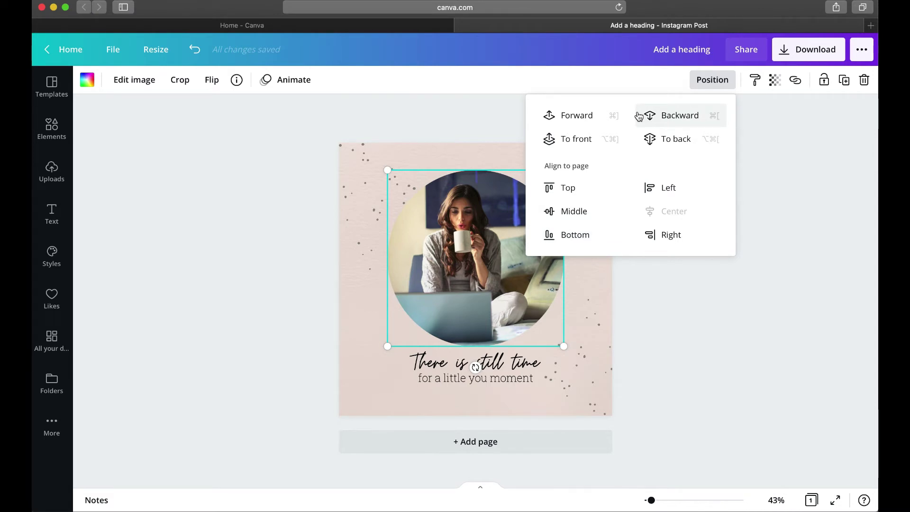
Try the background image at a transparency of 100 and set it back to 50
left_click(487, 160)
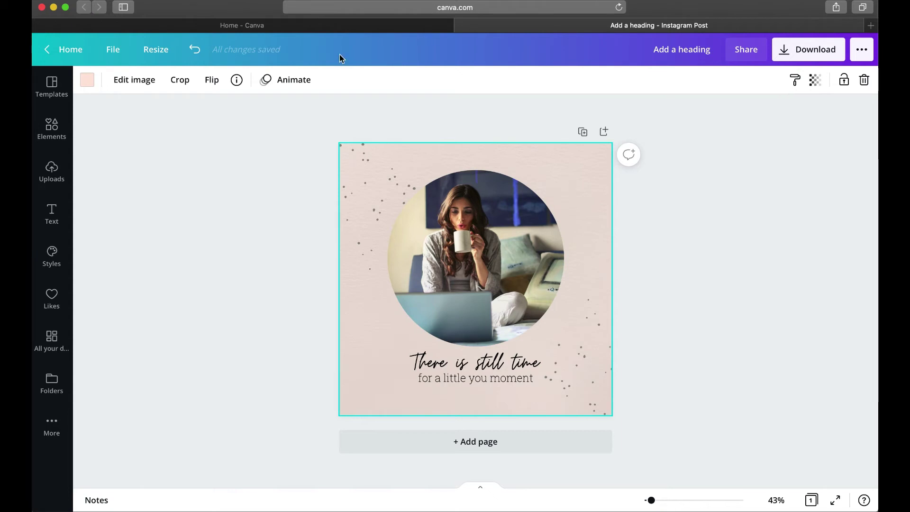
left_click(815, 80)
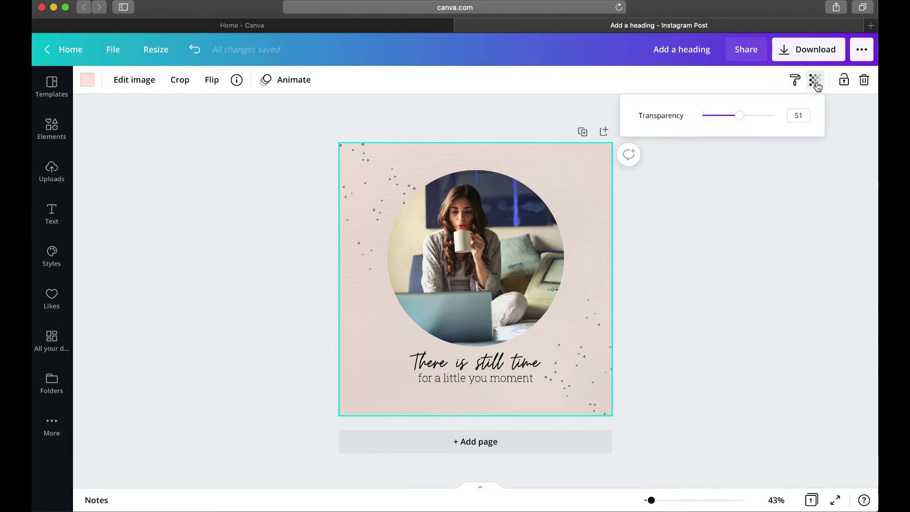
left_click_drag(743, 118, 778, 121)
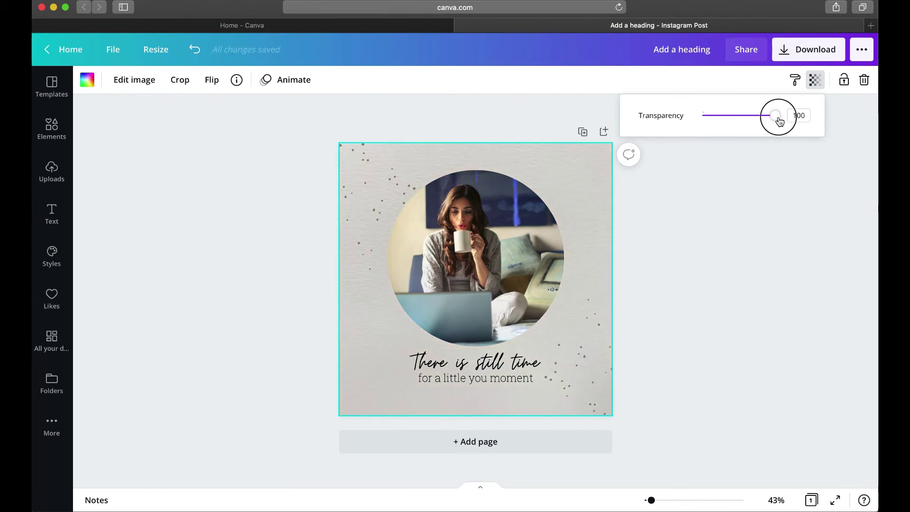
left_click_drag(779, 121, 741, 119)
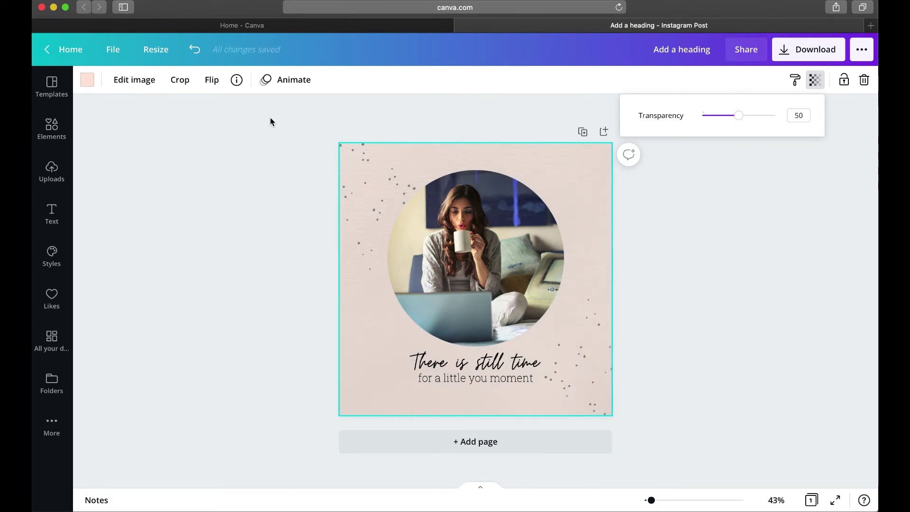
Try a transparency of 49 on the woman's photo and a dark green brand color in its frame, and undo both changes
left_click(515, 251)
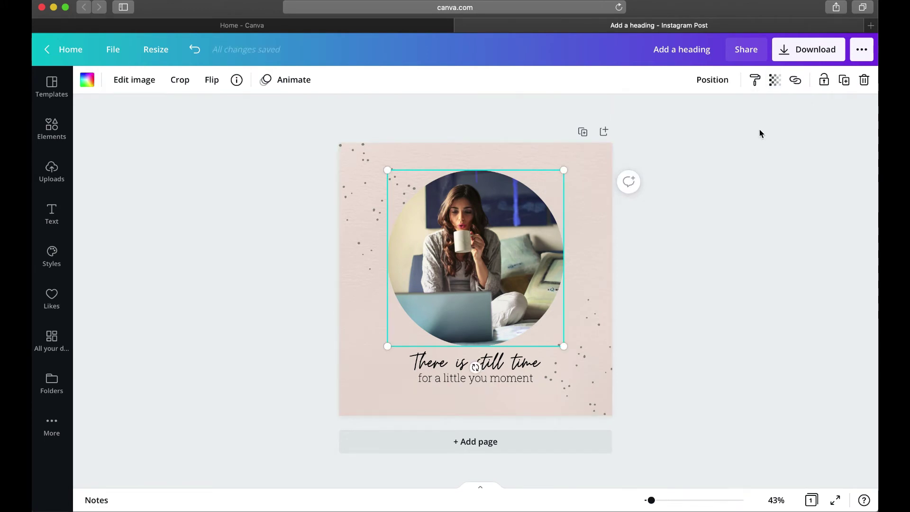
left_click(775, 81)
left_click_drag(732, 115, 700, 120)
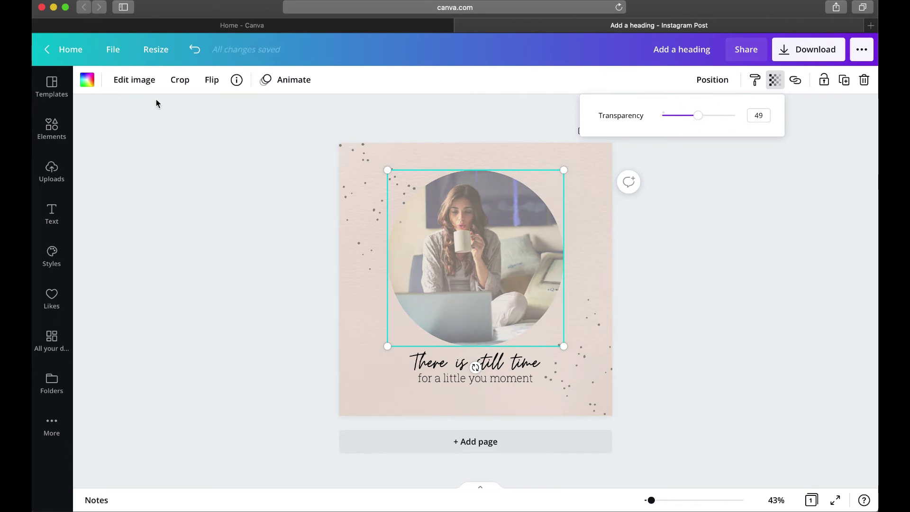
left_click(87, 80)
left_click(163, 201)
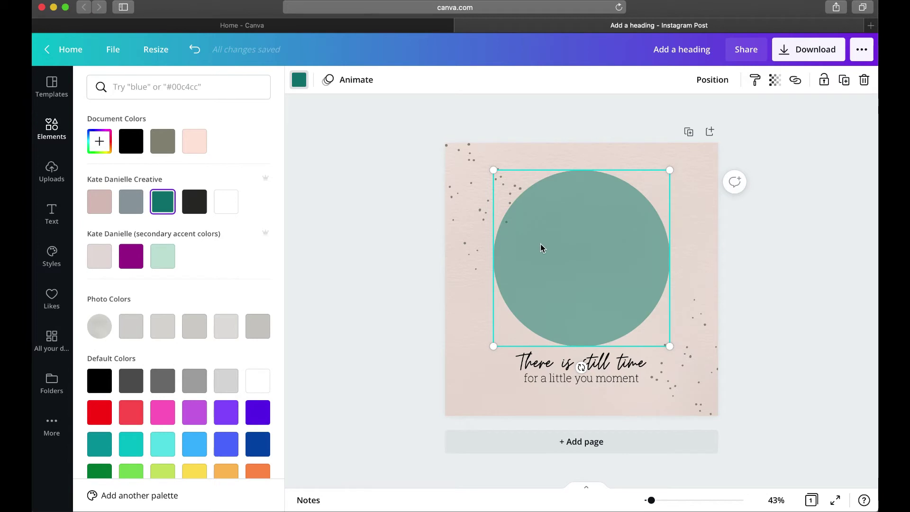
key("ctrl+z")
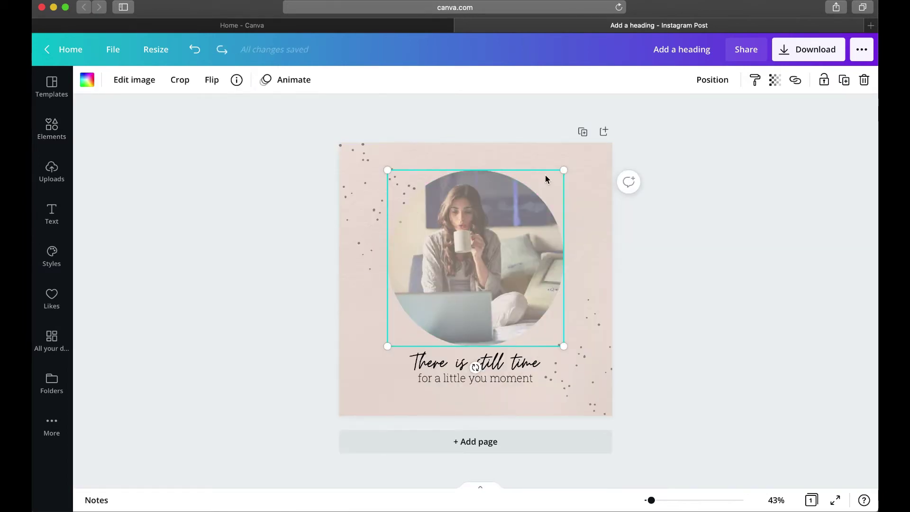
key("ctrl+z")
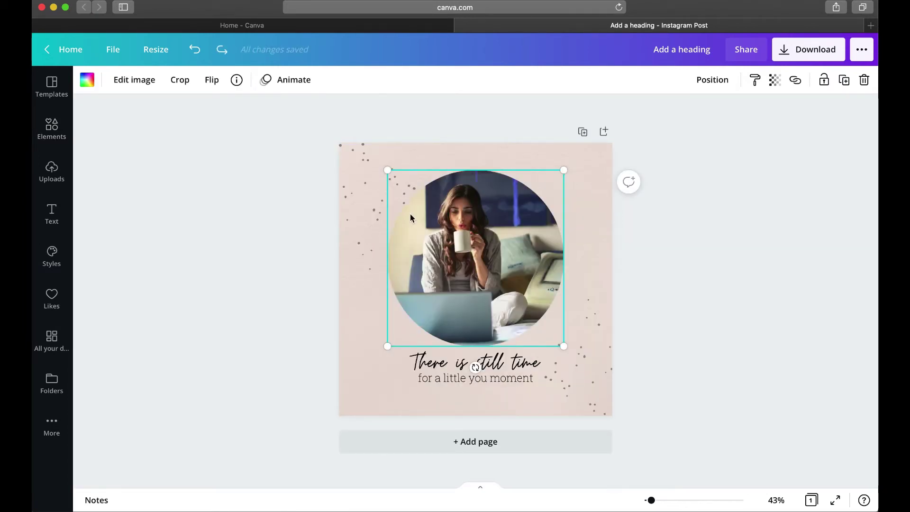
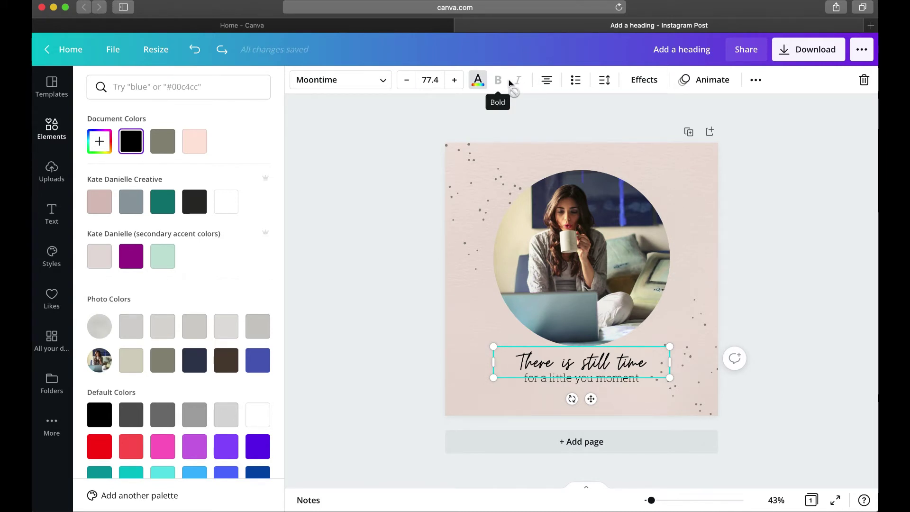
Try left and right alignment on the "There is still time" text, and return it to centered
left_click(547, 82)
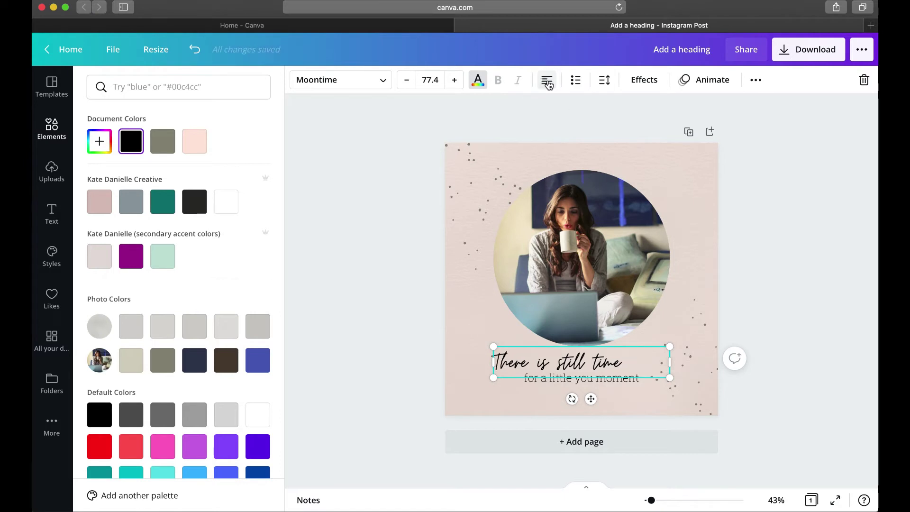
left_click(548, 81)
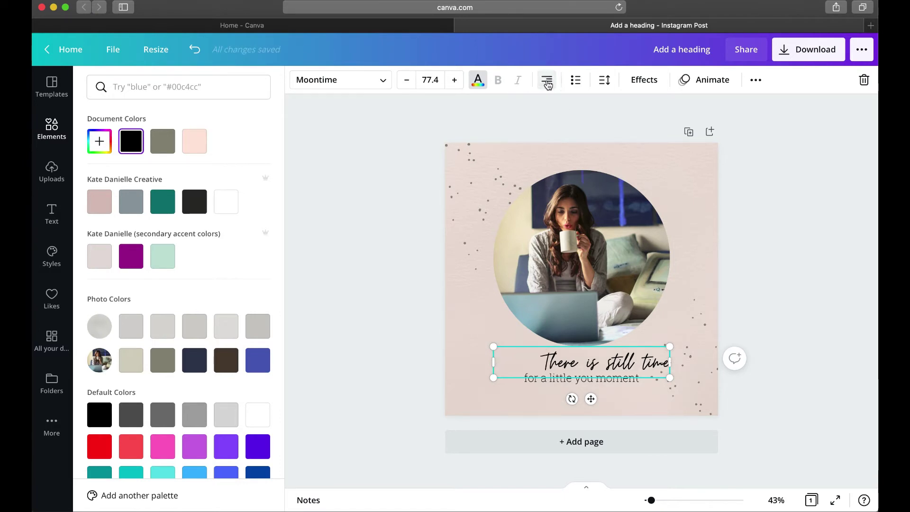
left_click(548, 82)
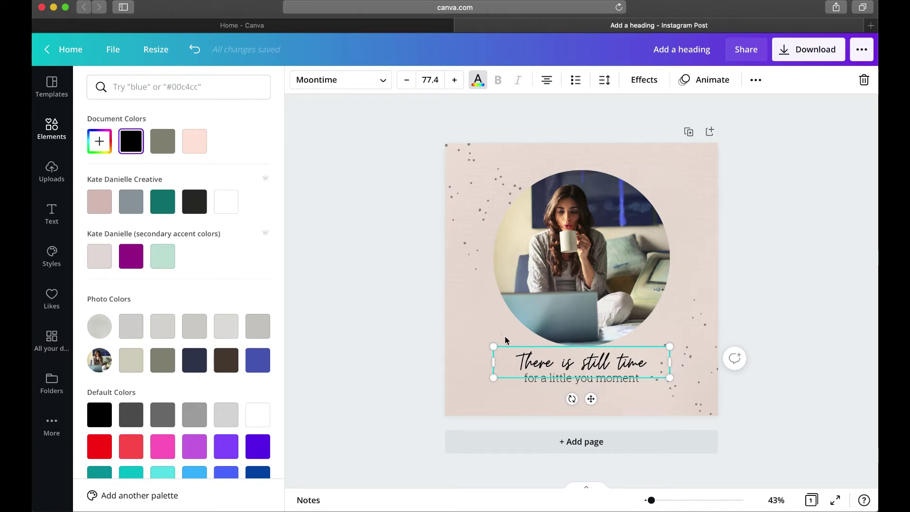
left_click(546, 81)
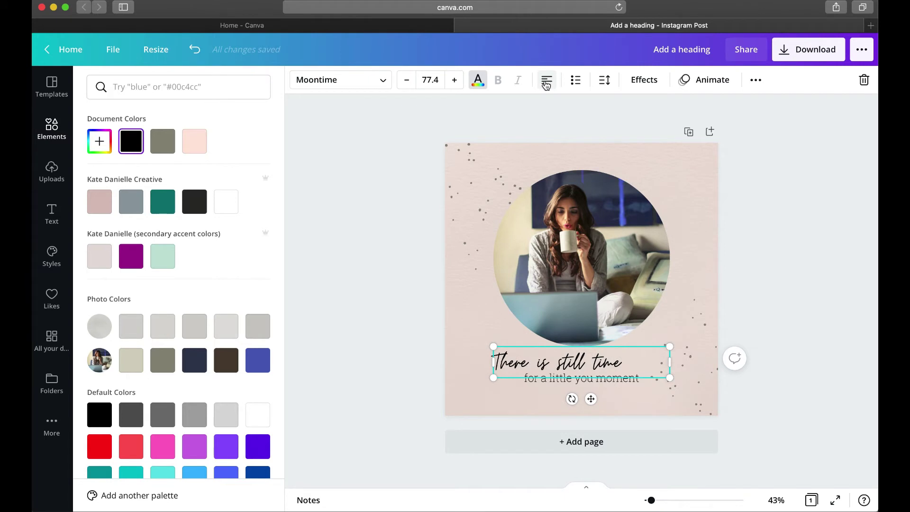
left_click(546, 82)
left_click(546, 83)
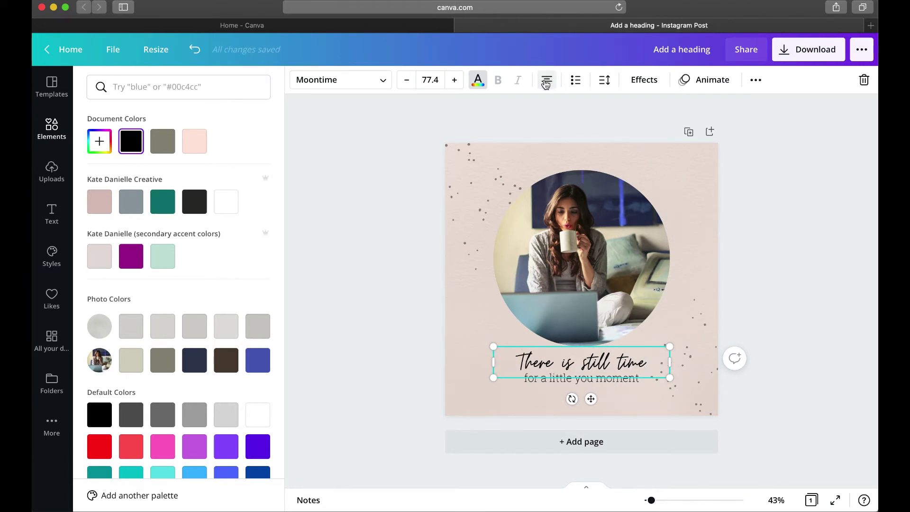
Try the list formats on the "There is still time" text and return it to plain text
left_click(576, 86)
left_click(576, 85)
left_click(576, 84)
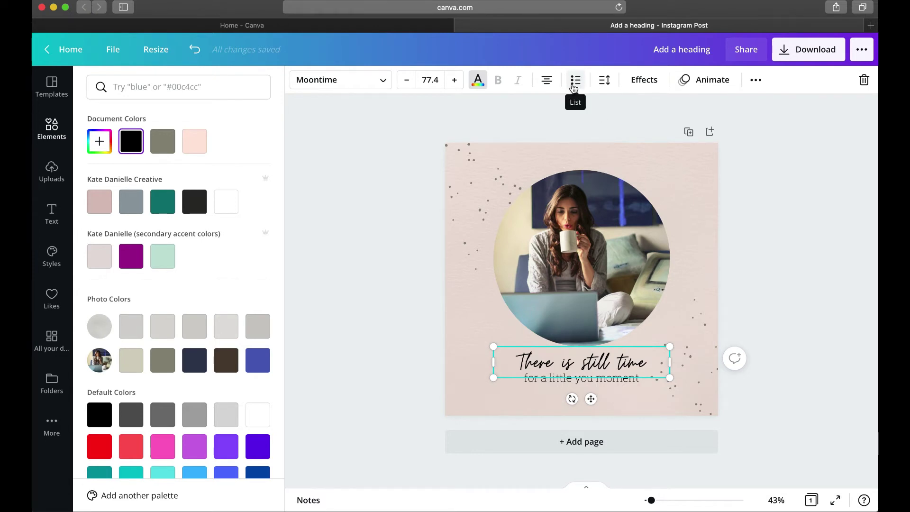
Set the "There is still time" text's line spacing to 1.14, try wider letter spacing, and reset the letter spacing to 0
left_click(606, 81)
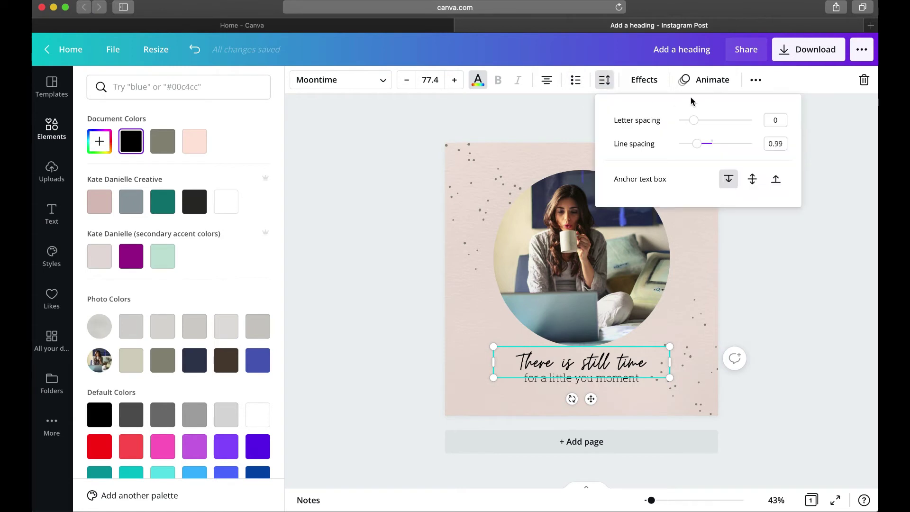
left_click_drag(702, 147, 700, 126)
left_click(775, 121)
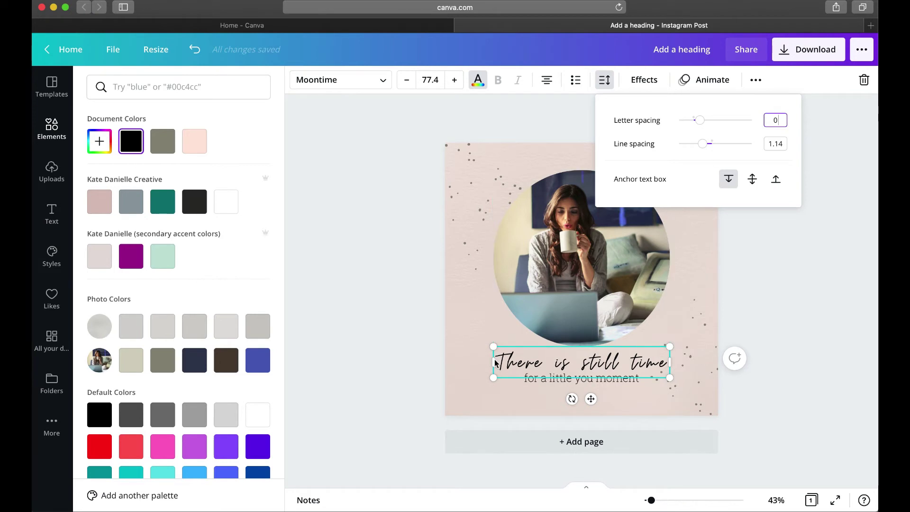
key("Return")
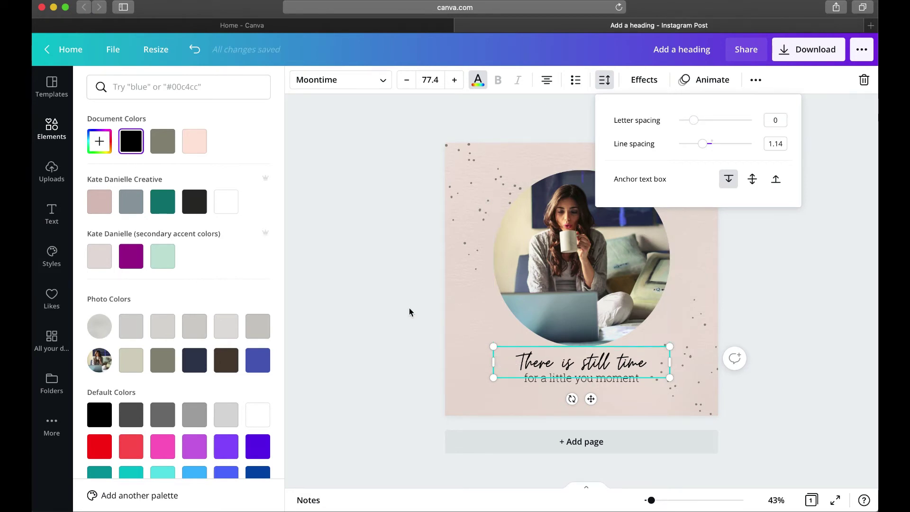
key("Escape")
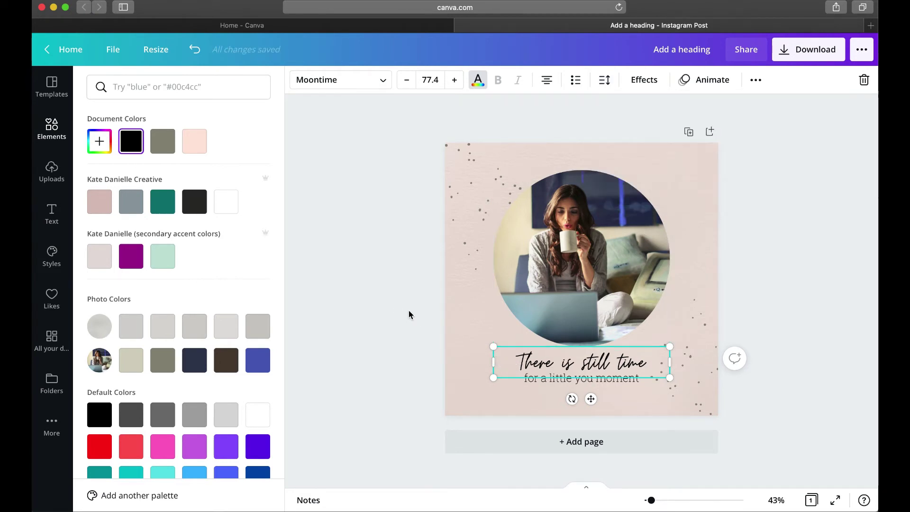
Try the Curve shape effect on the "There is still time" text and set the shape back to None
left_click(643, 81)
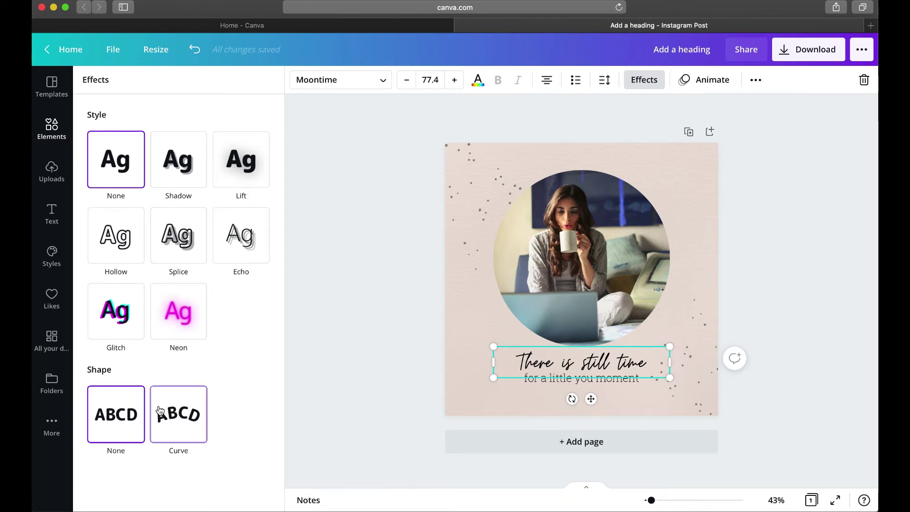
left_click(184, 415)
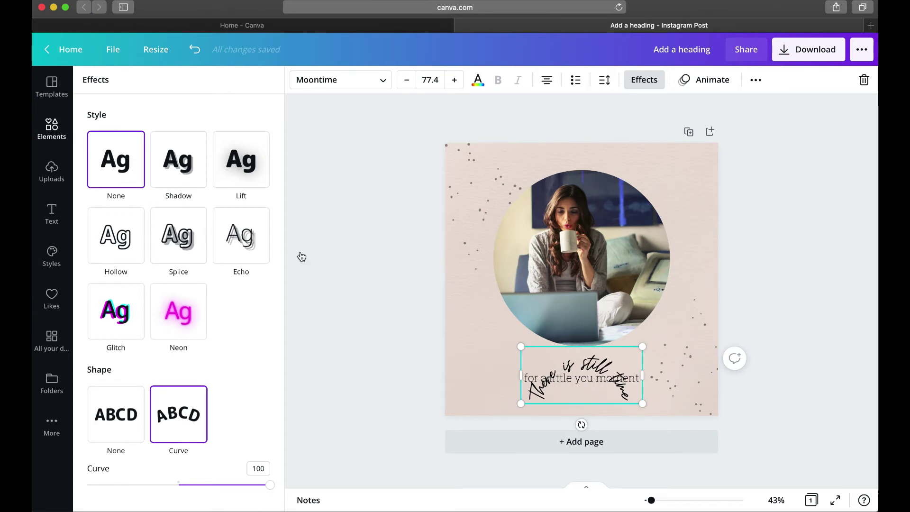
left_click(100, 424)
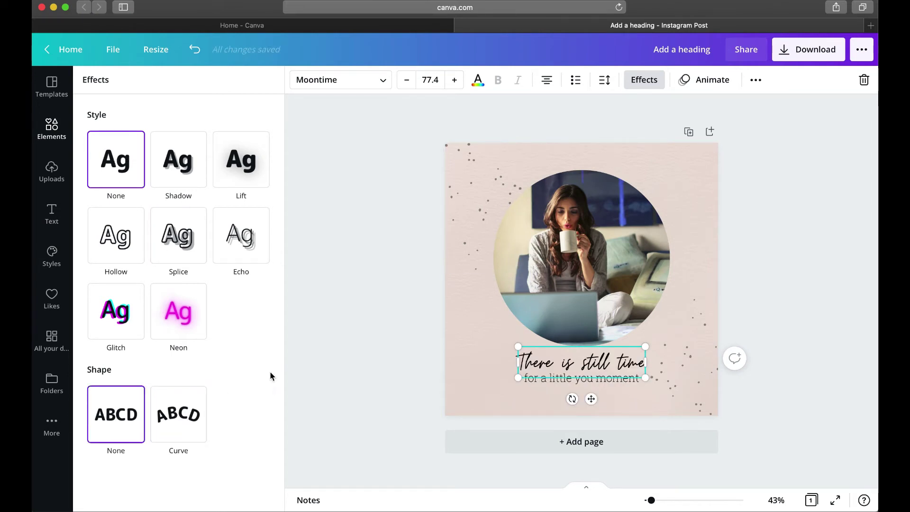
View the heading text's position options, try uppercase and underline on it, remove both, and deselect the text
left_click(758, 84)
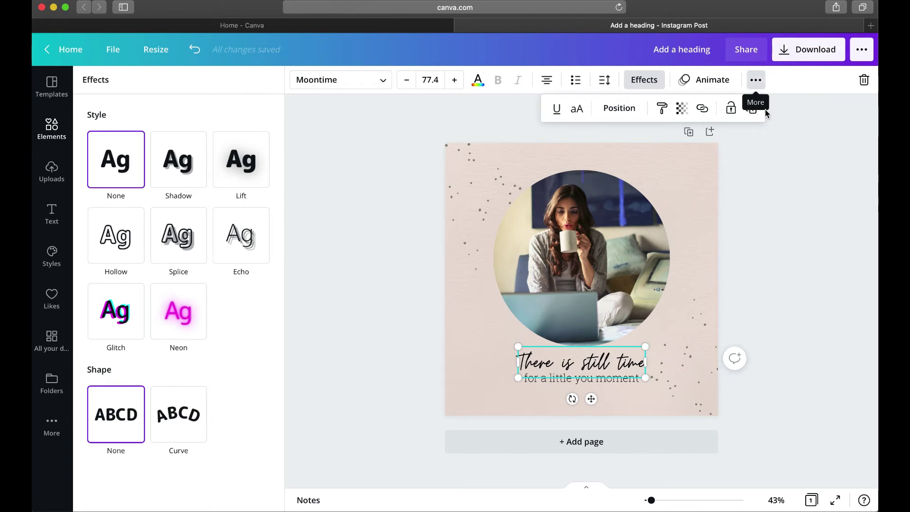
left_click(614, 112)
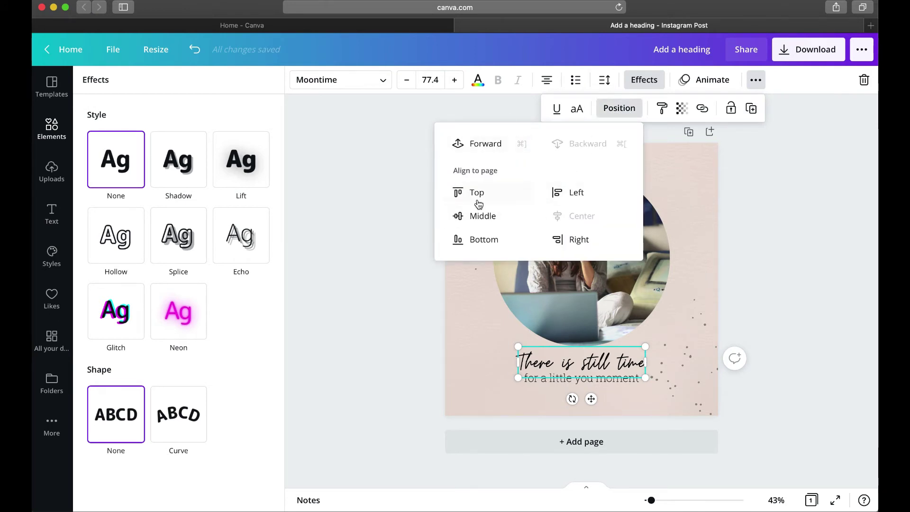
left_click(577, 109)
left_click(577, 109)
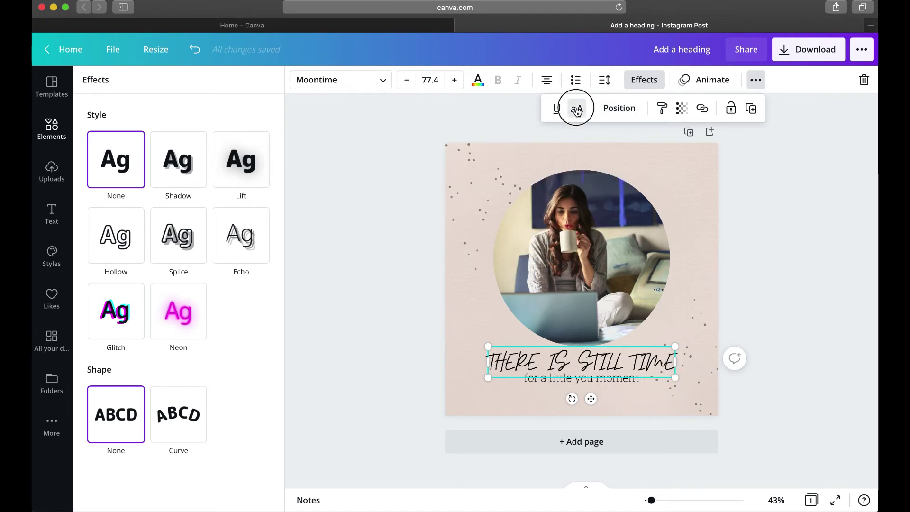
left_click(557, 109)
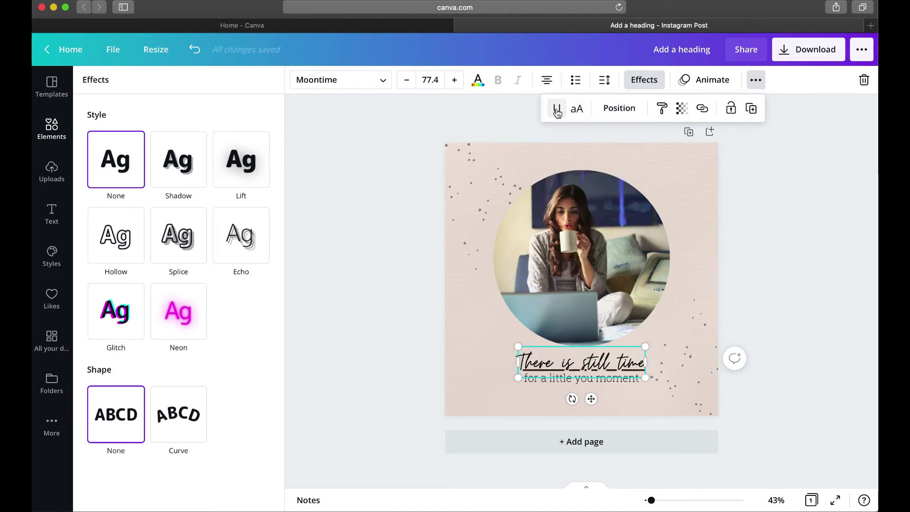
left_click(557, 109)
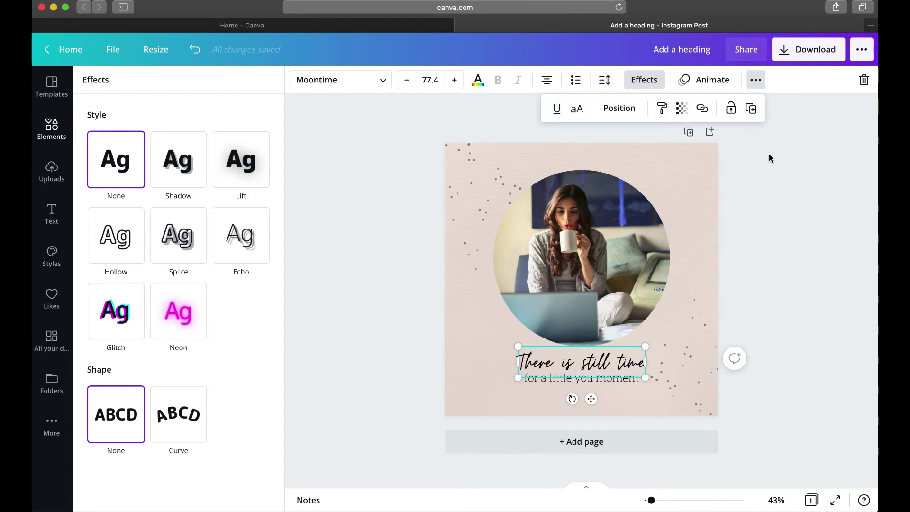
left_click(776, 174)
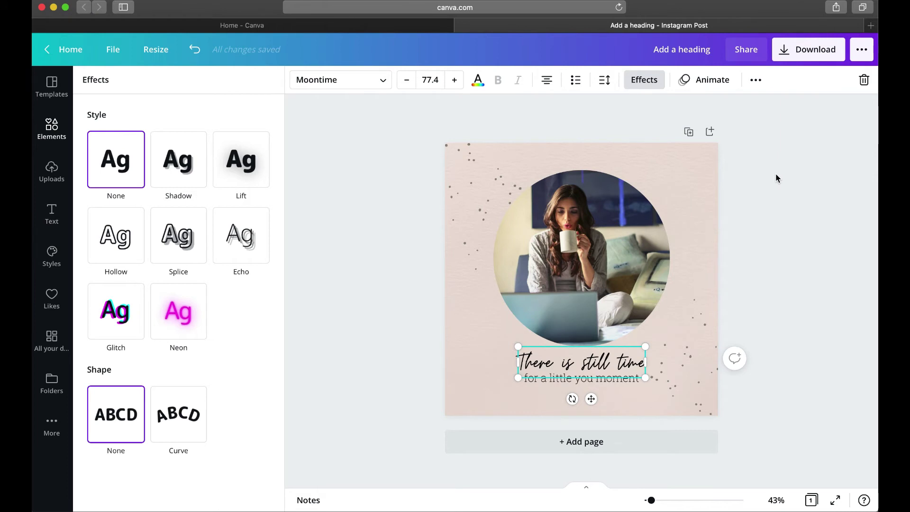
left_click(776, 178)
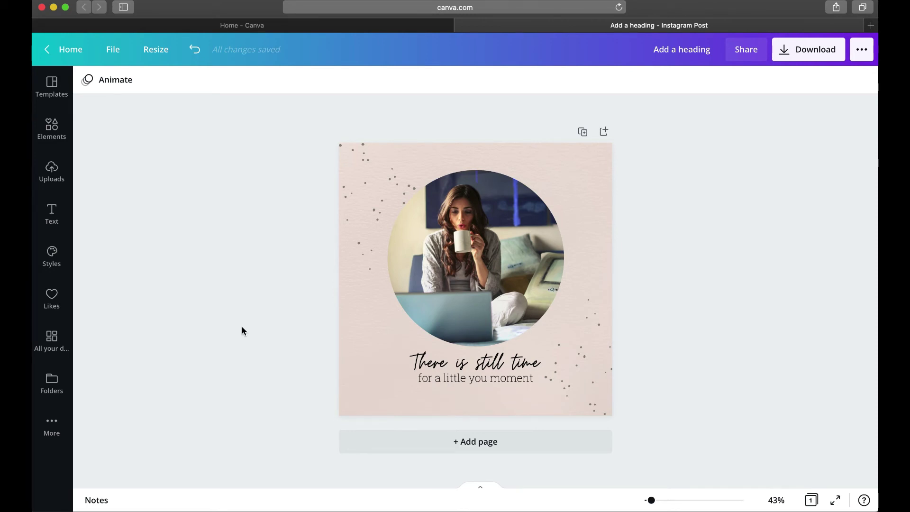
Add a second page to the design and clear its background color
left_click(347, 442)
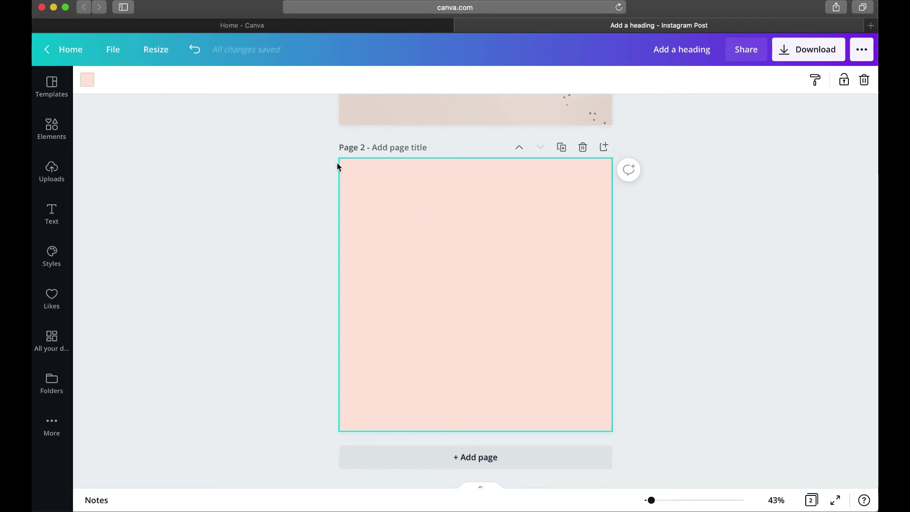
key("Delete")
Compare the designed first page with the blank second page
scroll(365, 190, "up", 6)
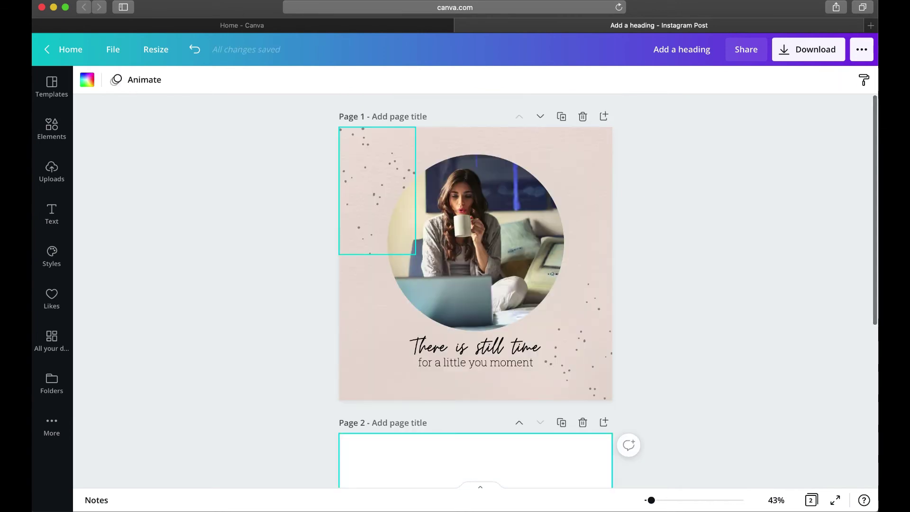
scroll(365, 190, "down", 4)
scroll(400, 378, "down", 2)
scroll(401, 376, "up", 4)
scroll(402, 377, "down", 4)
scroll(402, 376, "down", 2)
scroll(402, 377, "up", 4)
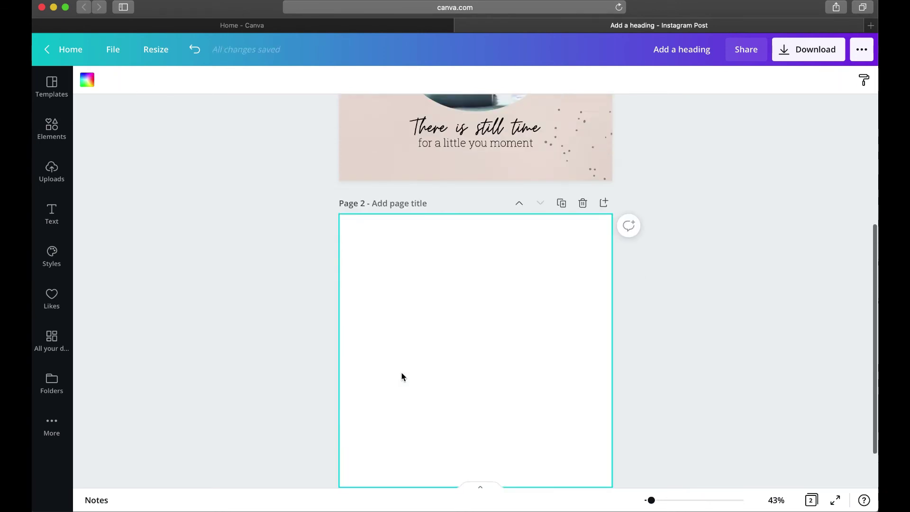
scroll(402, 377, "up", 1)
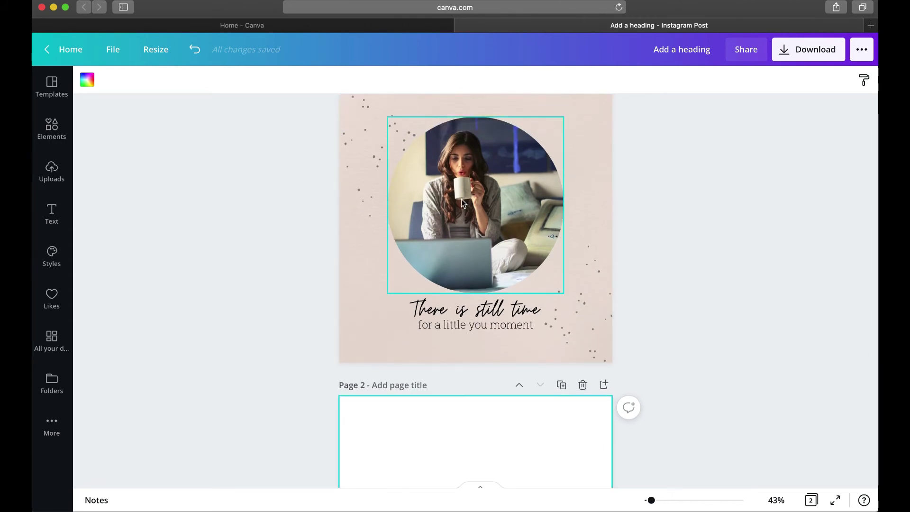
scroll(462, 203, "down", 5)
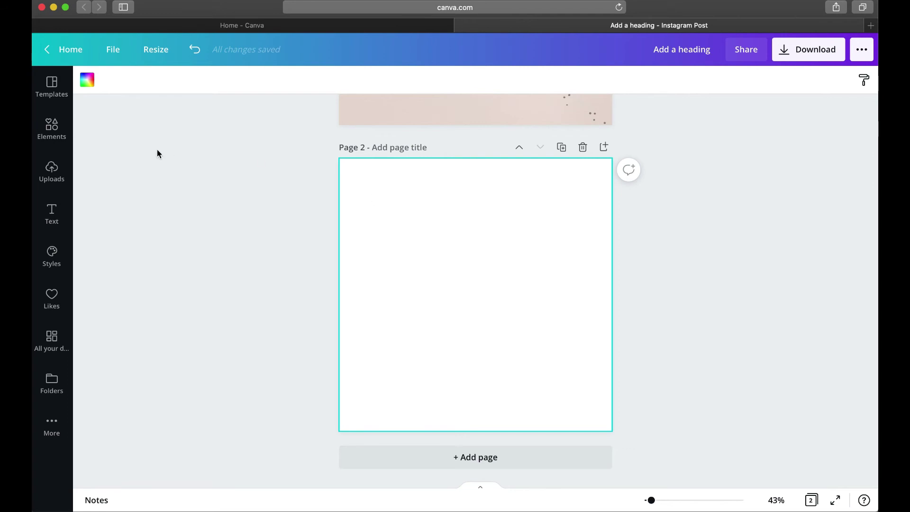
Find Background photos in the elements library and set the light pink textured one as page 2's background
left_click(47, 133)
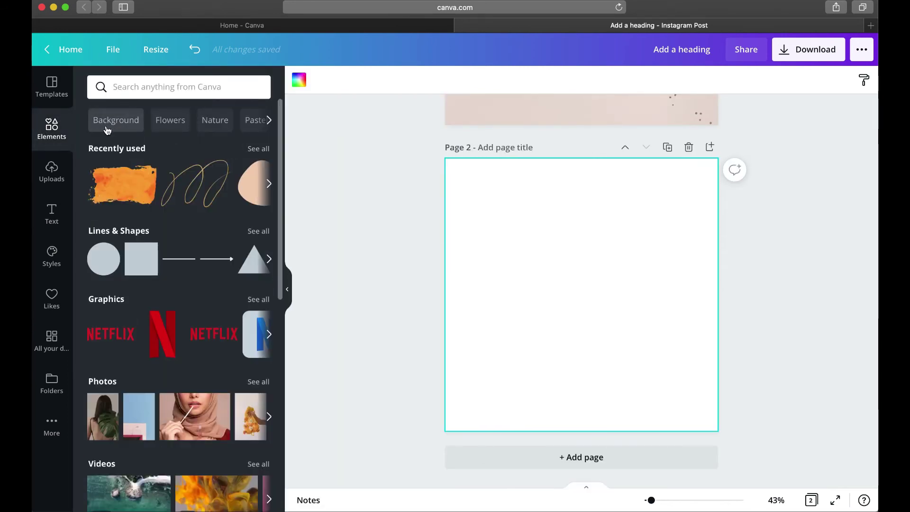
left_click(117, 122)
left_click(137, 123)
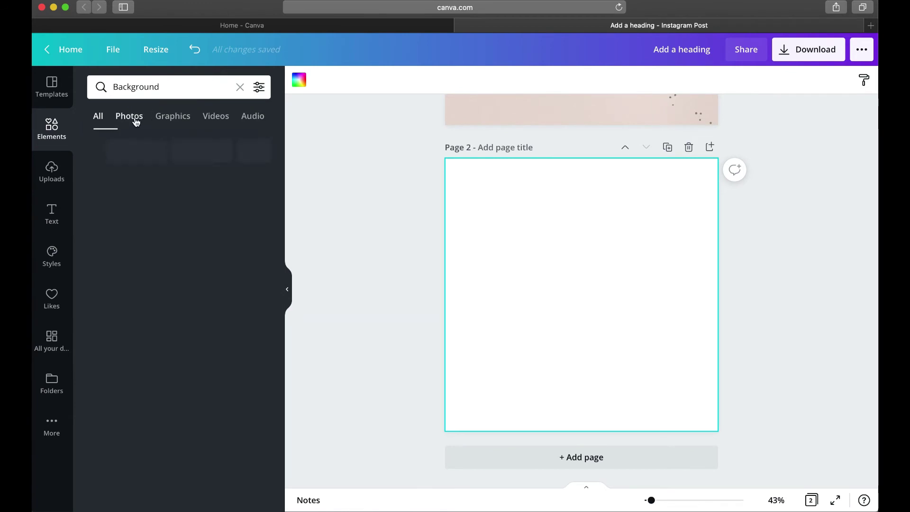
scroll(177, 309, "down", 2)
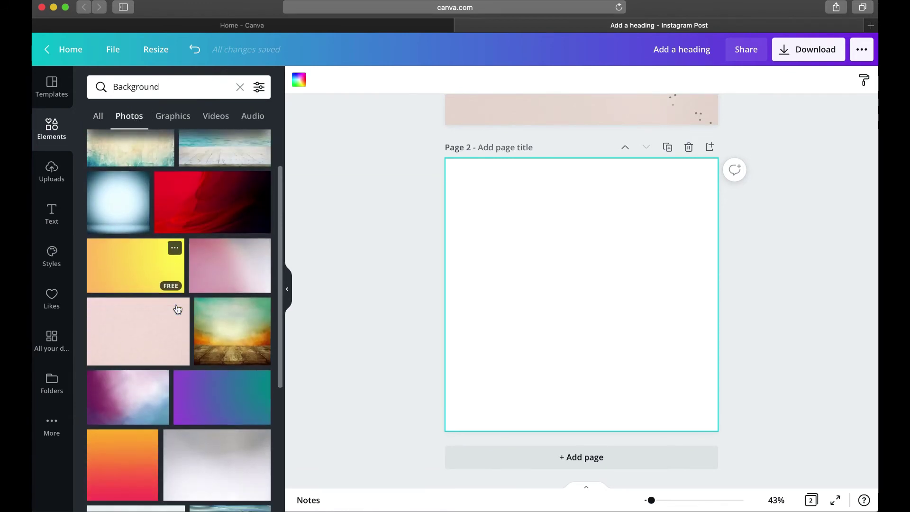
left_click_drag(122, 329, 451, 205)
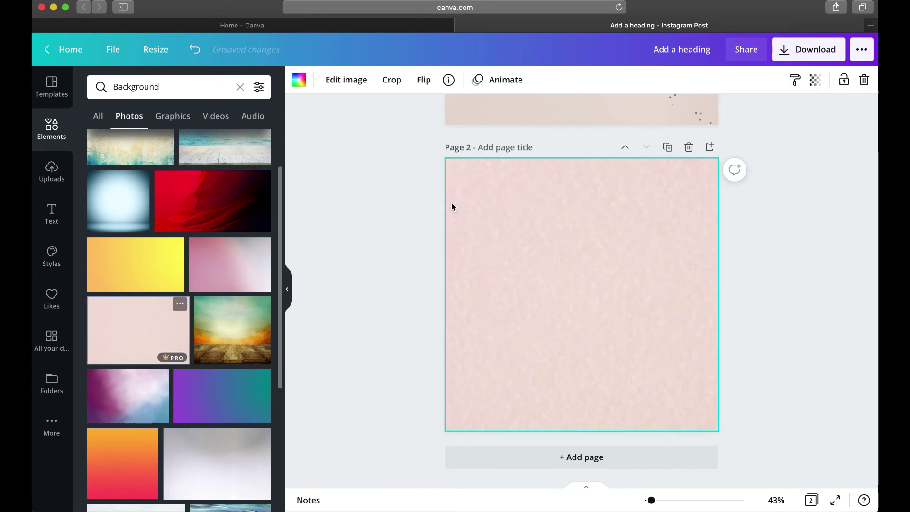
Try the pink textured photo on page 2 and the sunset wood-floor photo on page 1 as regular images, and remove both
left_click(156, 322)
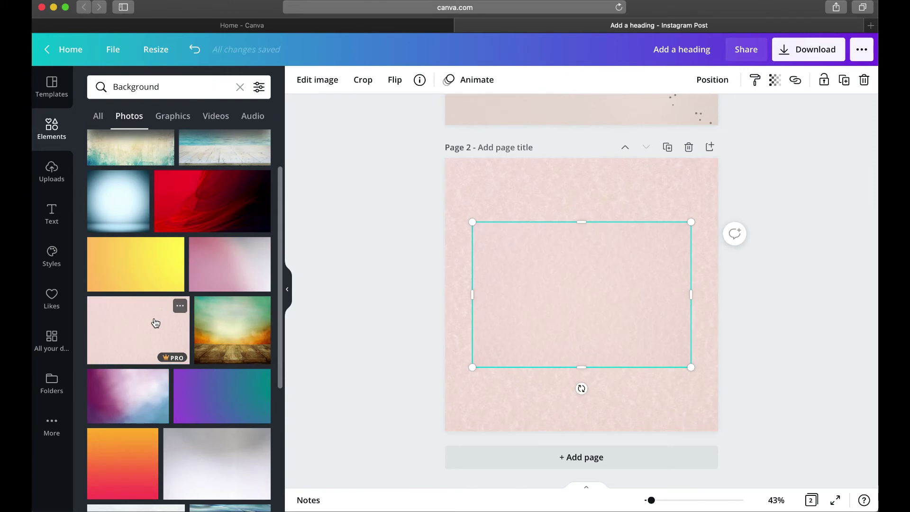
scroll(487, 311, "up", 5)
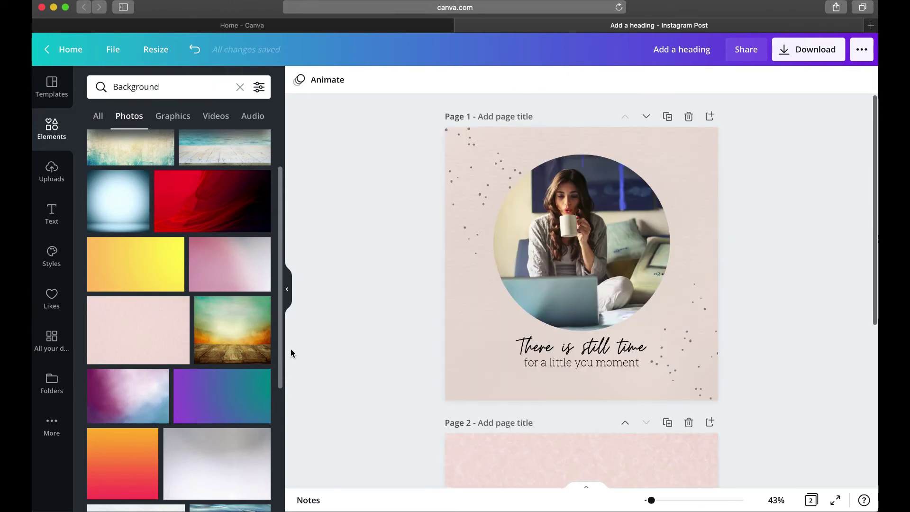
left_click(244, 338)
scroll(616, 224, "down", 1)
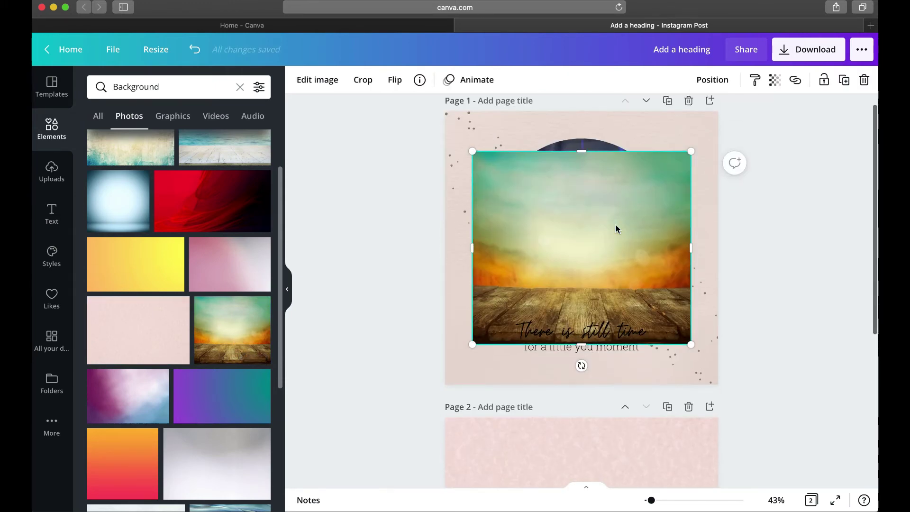
key("Delete")
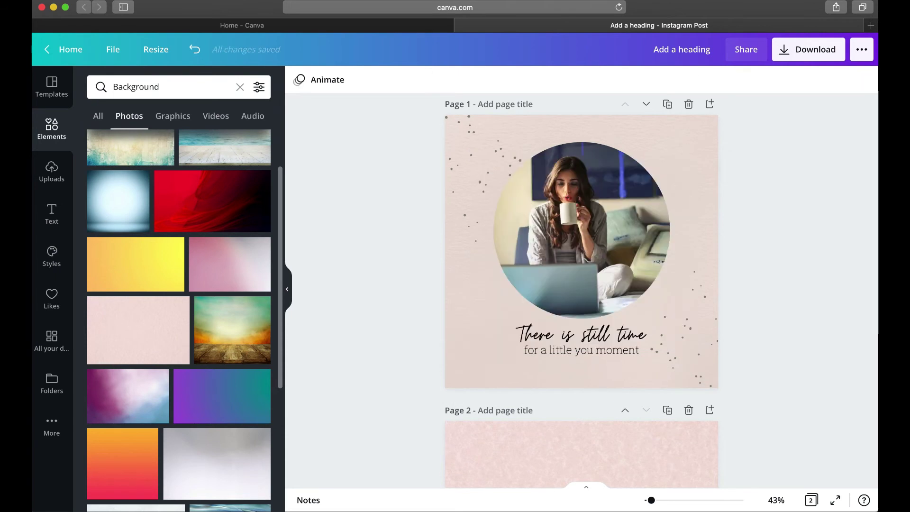
Try the sunset wood-floor photo as a regular image on page 2 and delete it
scroll(618, 197, "down", 5)
left_click(619, 197)
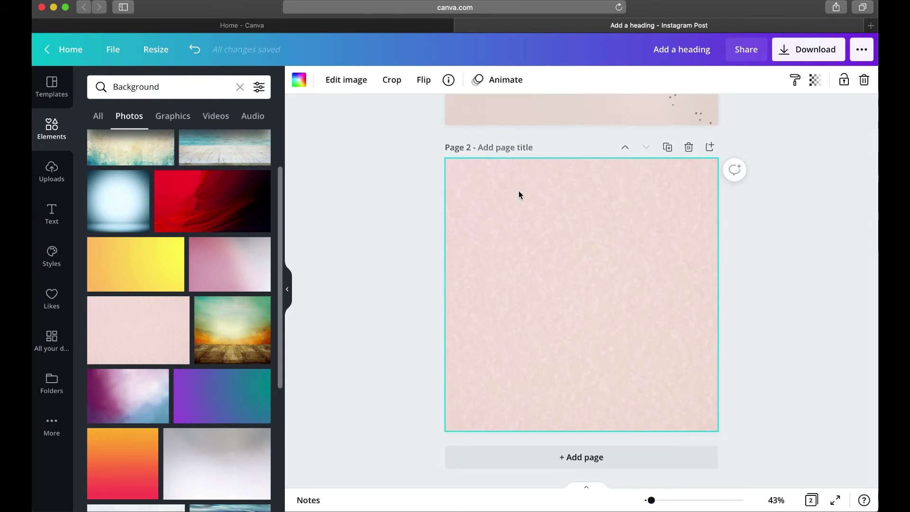
left_click(244, 336)
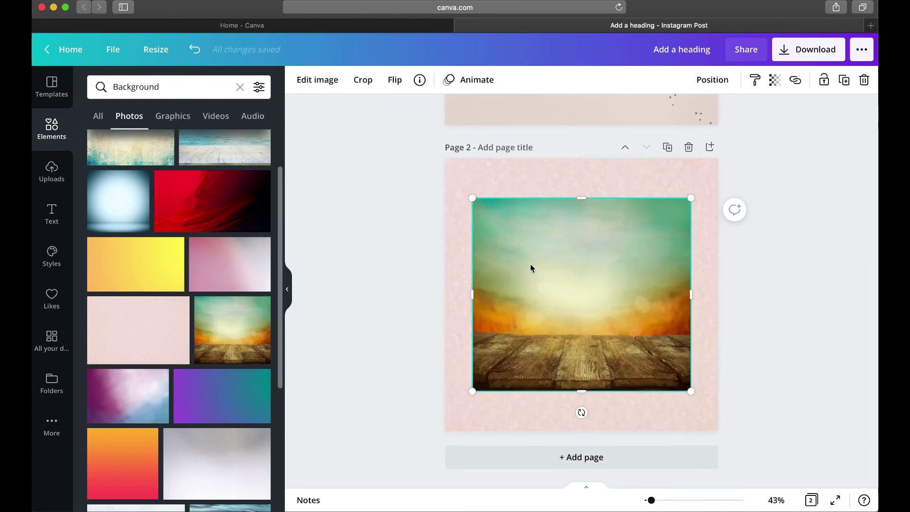
key("Delete")
scroll(531, 268, "up", 5)
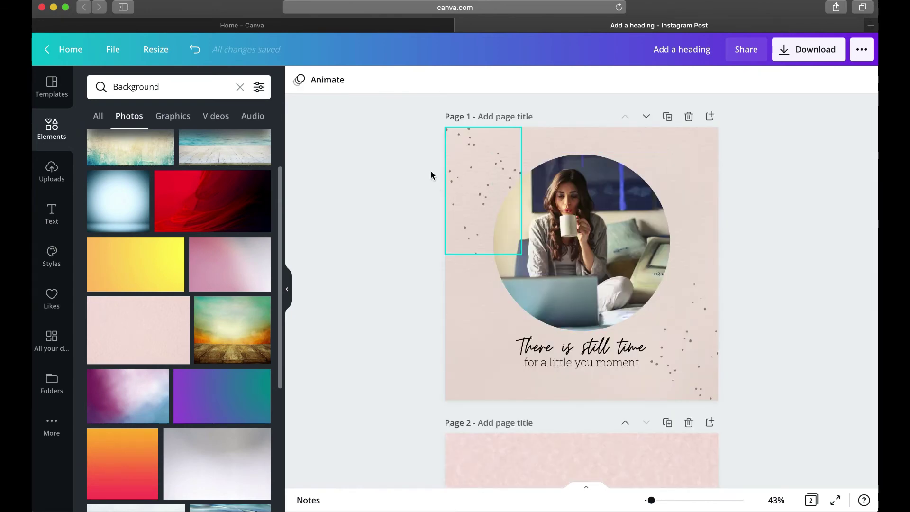
scroll(490, 181, "down", 3)
scroll(491, 179, "down", 2)
scroll(491, 180, "up", 5)
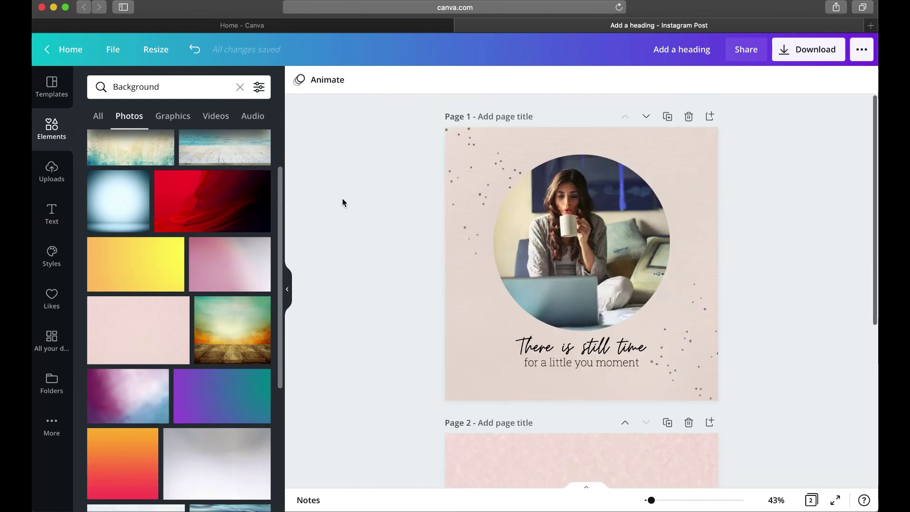
Replace page 2's pink background with the white marble-like photo from the Background results
scroll(364, 195, "down", 6)
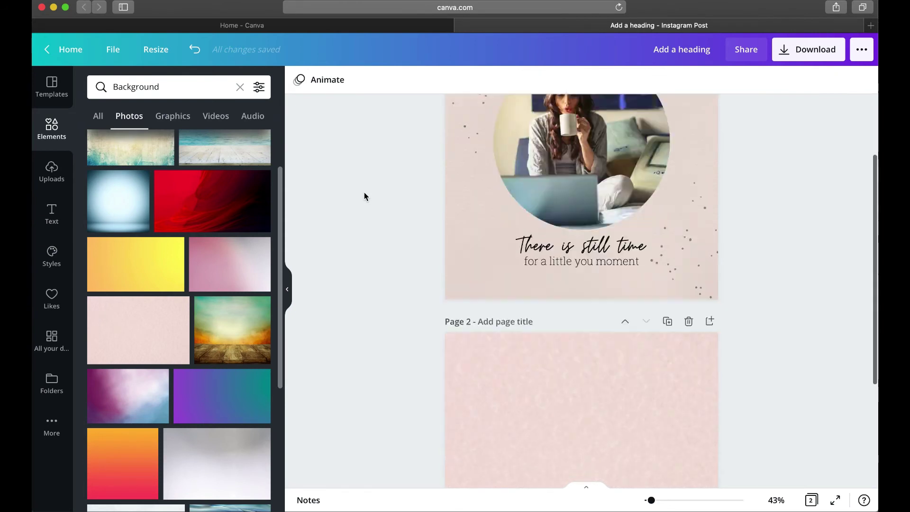
left_click(487, 248)
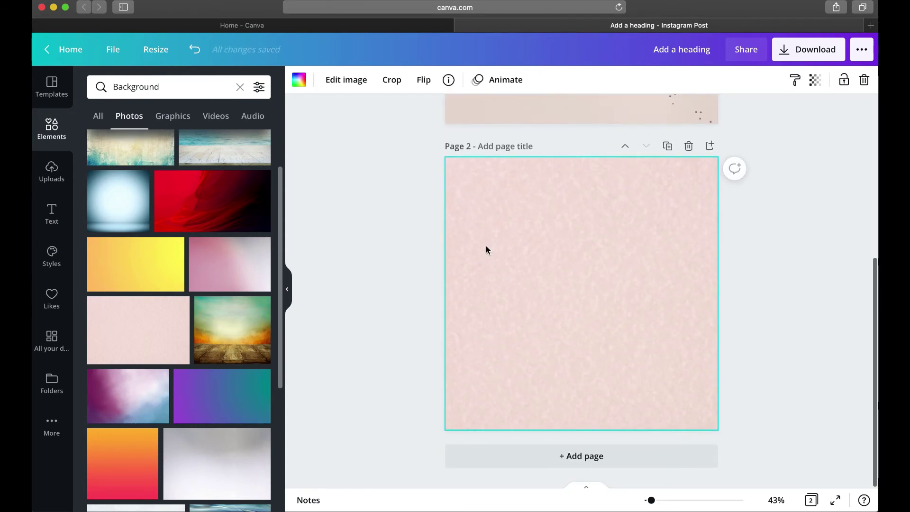
scroll(194, 244, "down", 5)
left_click_drag(214, 294, 461, 283)
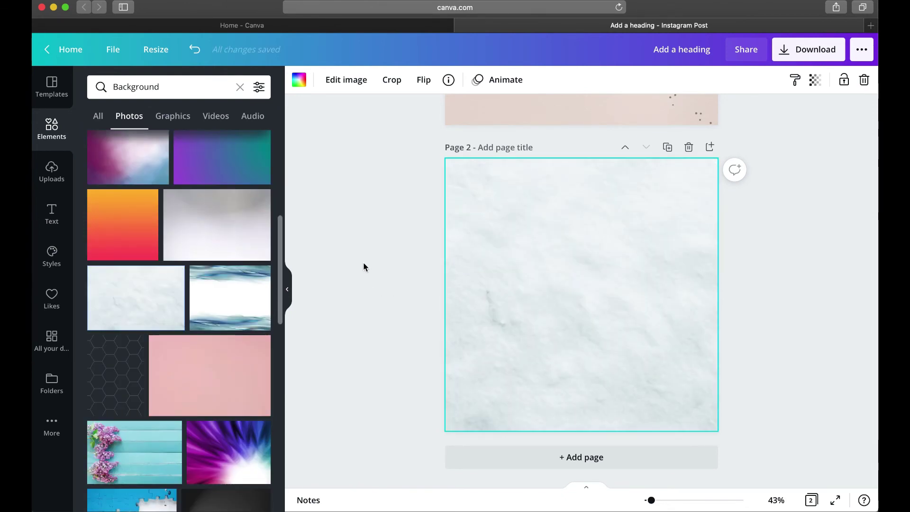
Set the transparency of page 2's marble background to 59 and tint it with the mint green secondary accent color
left_click(822, 84)
left_click_drag(775, 116, 747, 117)
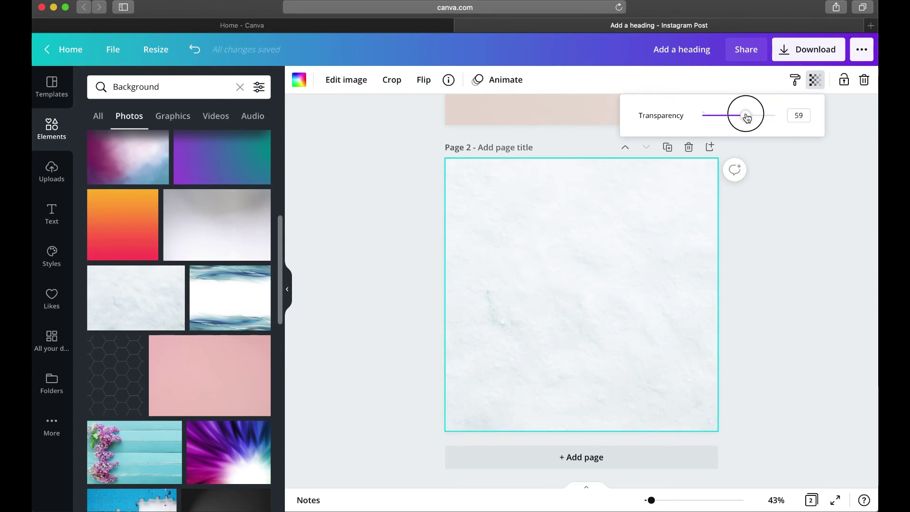
left_click(299, 80)
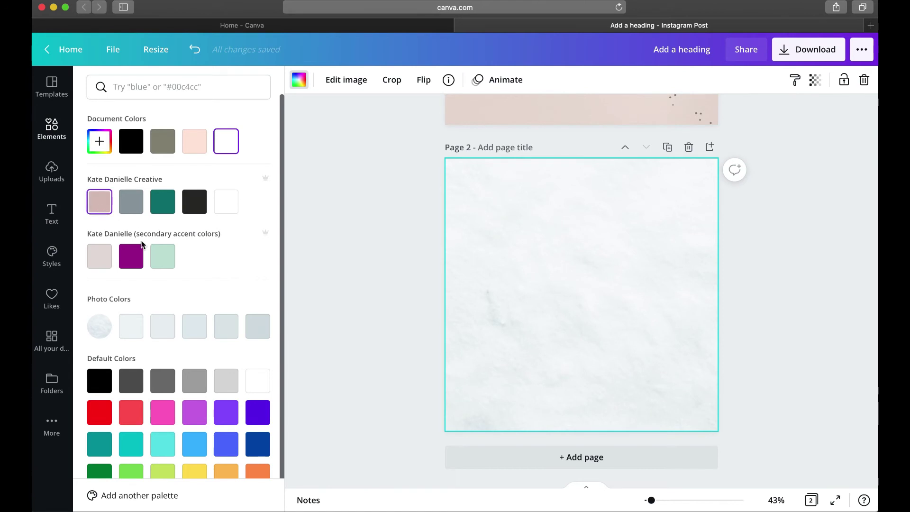
left_click(159, 257)
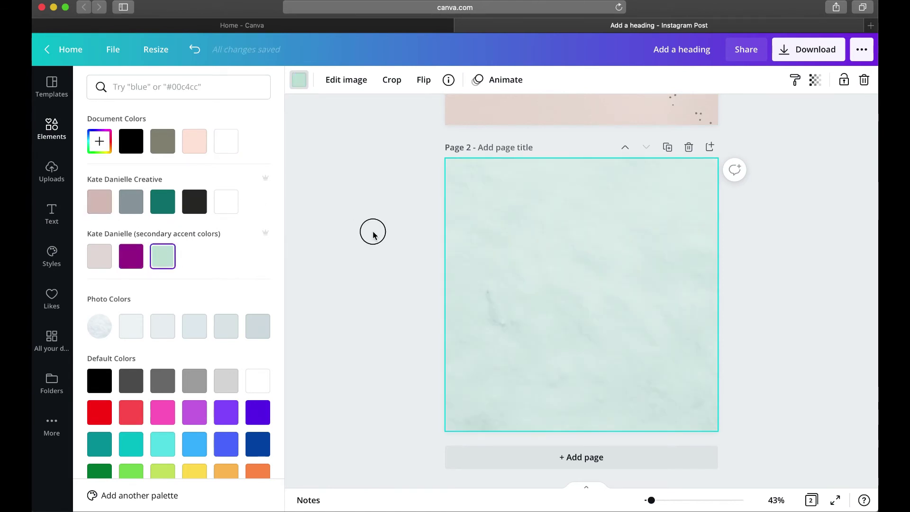
key("Escape")
Find the full set of frames in the elements library, add the rounded-square bordered frame to page 2 and enlarge it
left_click(239, 88)
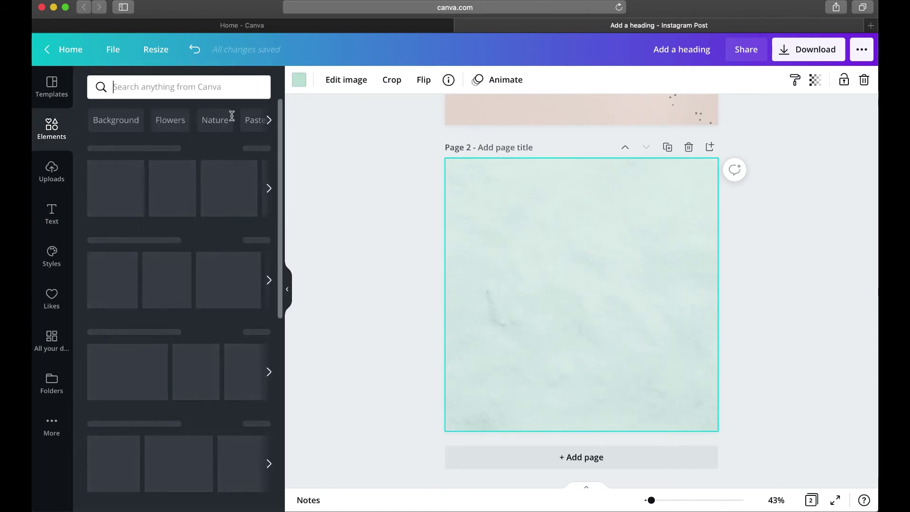
scroll(160, 351, "down", 10)
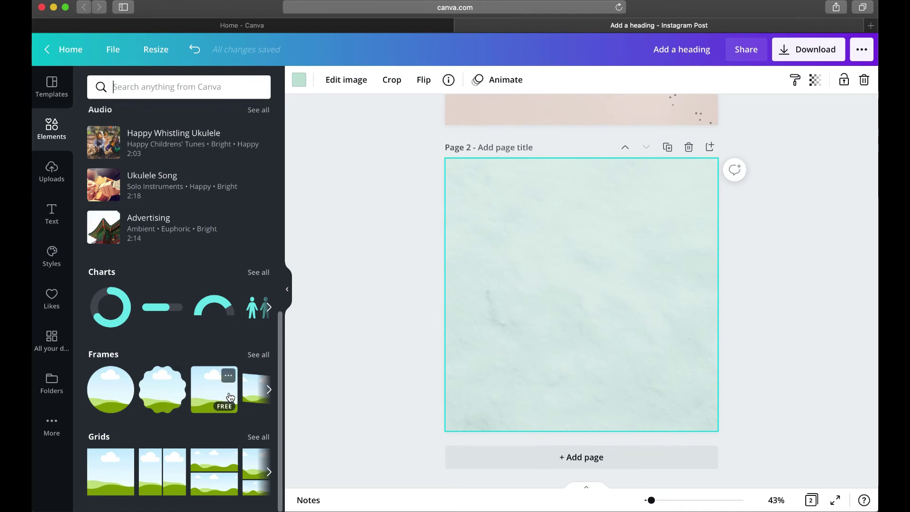
left_click(258, 355)
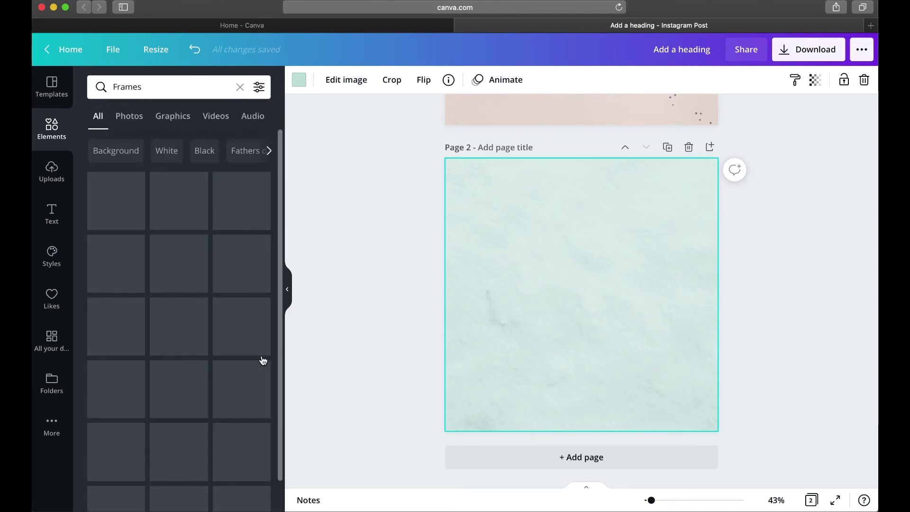
scroll(264, 361, "down", 1)
scroll(263, 361, "down", 10)
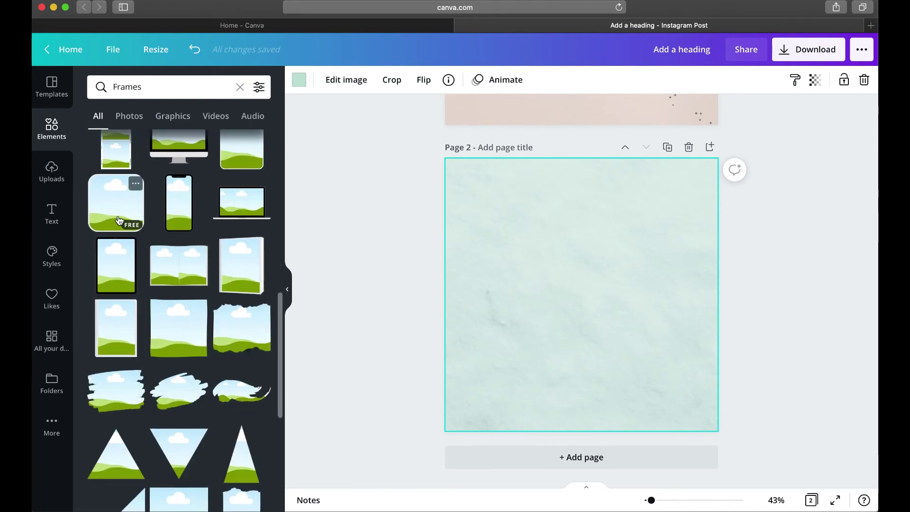
left_click(113, 212)
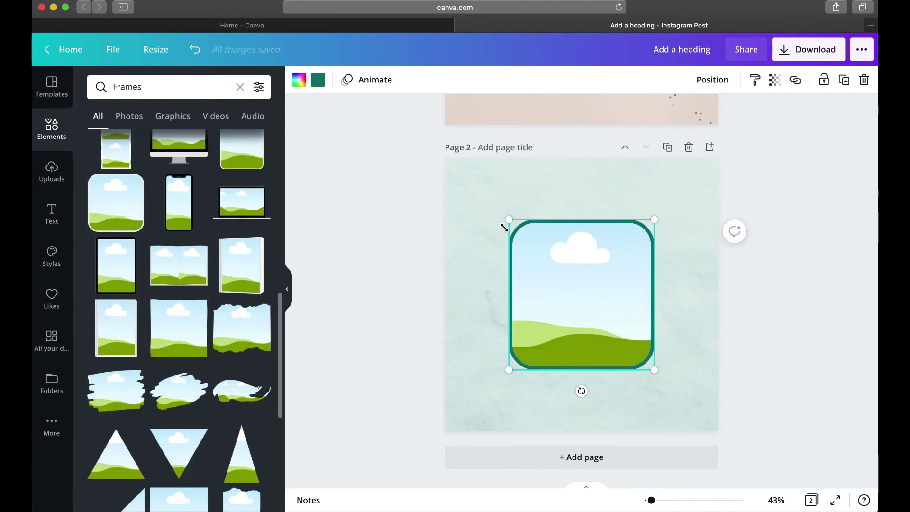
left_click_drag(509, 219, 473, 197)
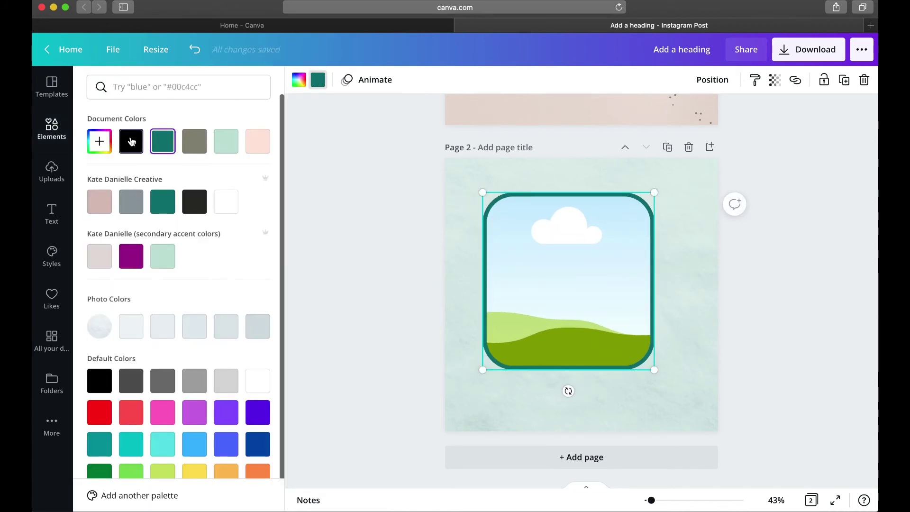
Color the frame's border black, resize it to about 649 × 671, and center it horizontally in the upper part of page 2
left_click(131, 142)
left_click_drag(654, 368, 656, 348)
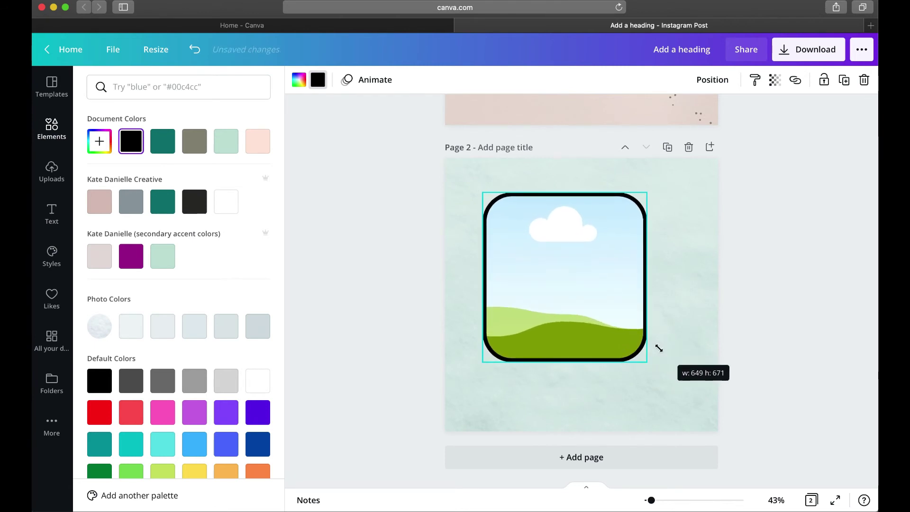
mouse_move(556, 301)
left_mouse_down()
mouse_move(577, 306)
mouse_move(563, 300)
mouse_move(571, 301)
left_mouse_up()
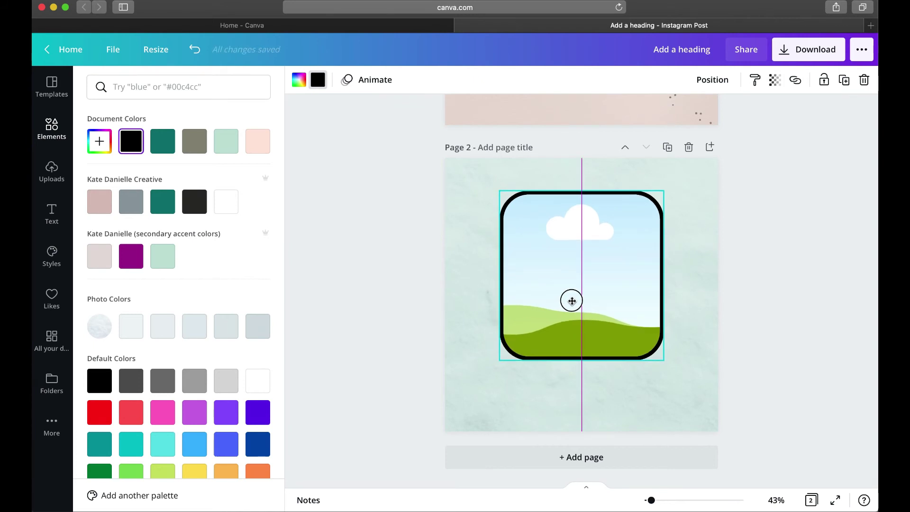
left_click_drag(572, 301, 570, 318)
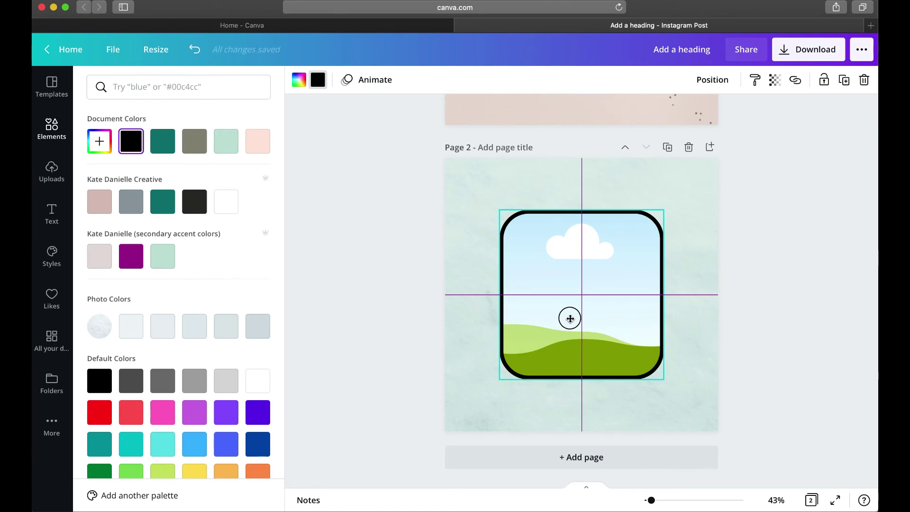
left_click_drag(569, 319, 567, 298)
Add a text box to page 2 and place it centered just below the frame
left_click(529, 401)
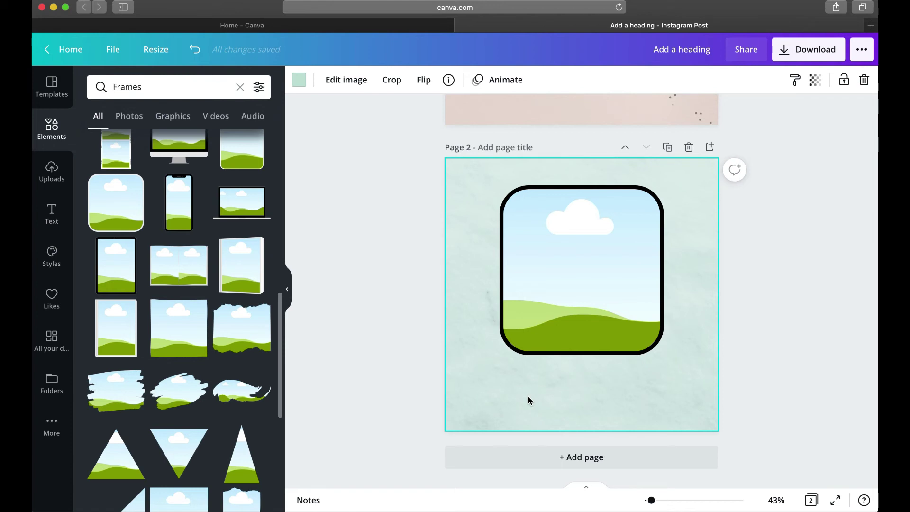
key("t")
key("super+c")
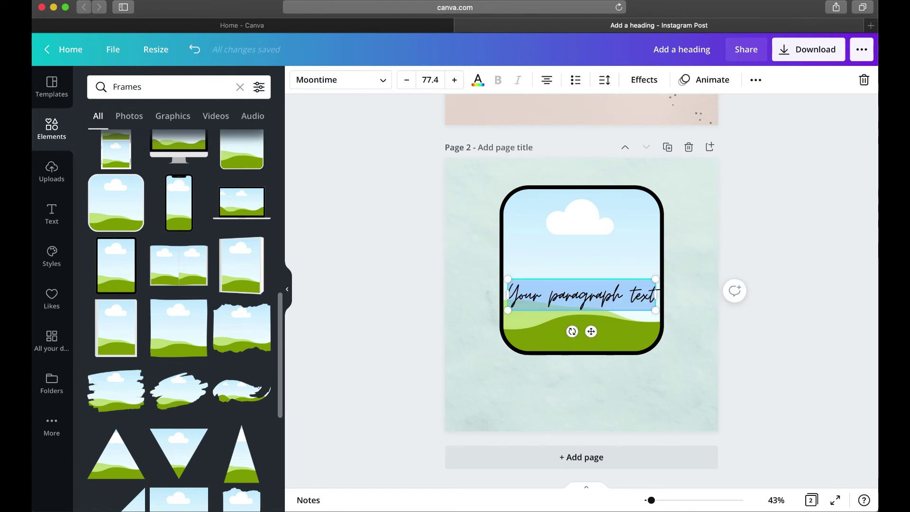
left_click_drag(591, 332, 591, 414)
scroll(602, 313, "up", 4)
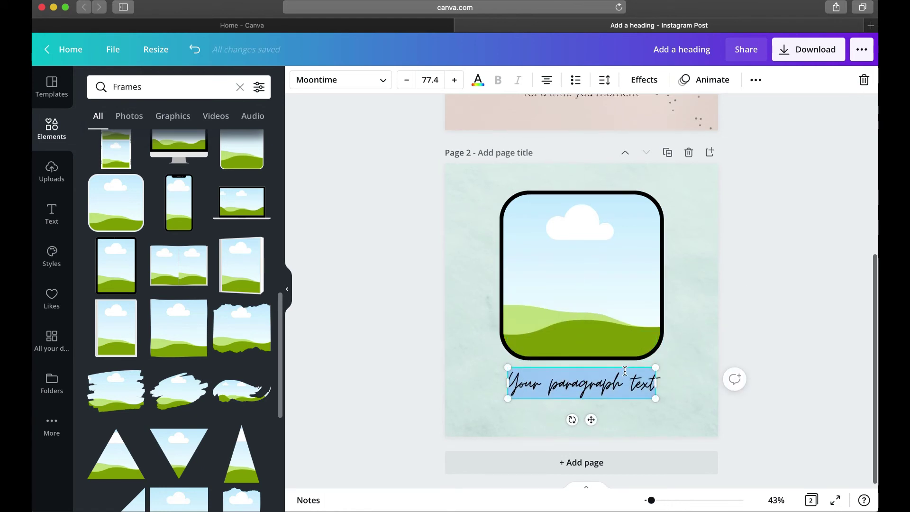
scroll(579, 176, "down", 4)
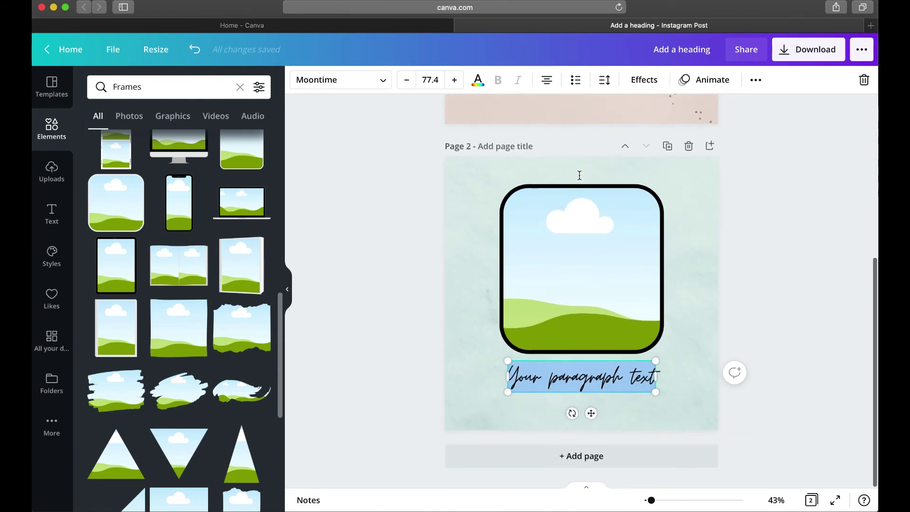
scroll(532, 192, "up", 2)
scroll(534, 141, "down", 2)
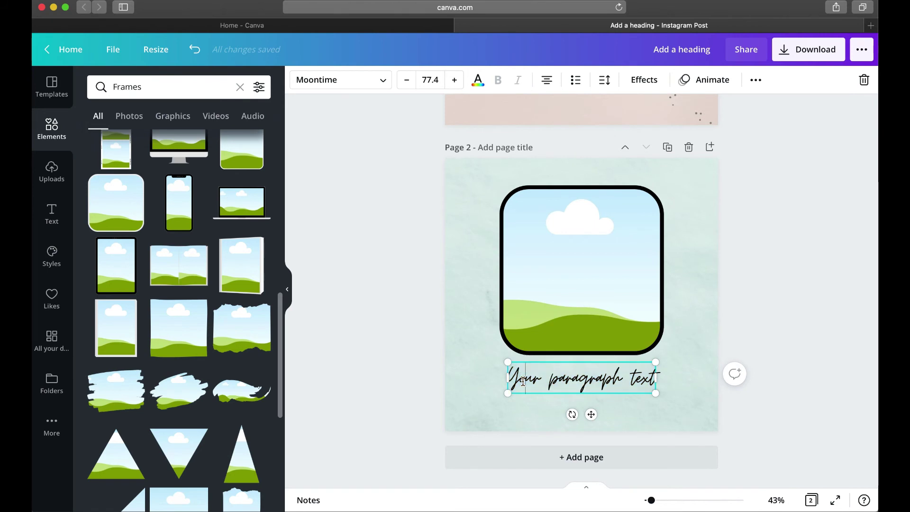
Set the font of the text below the frame to Carena Regular and its size to 40
left_click(378, 80)
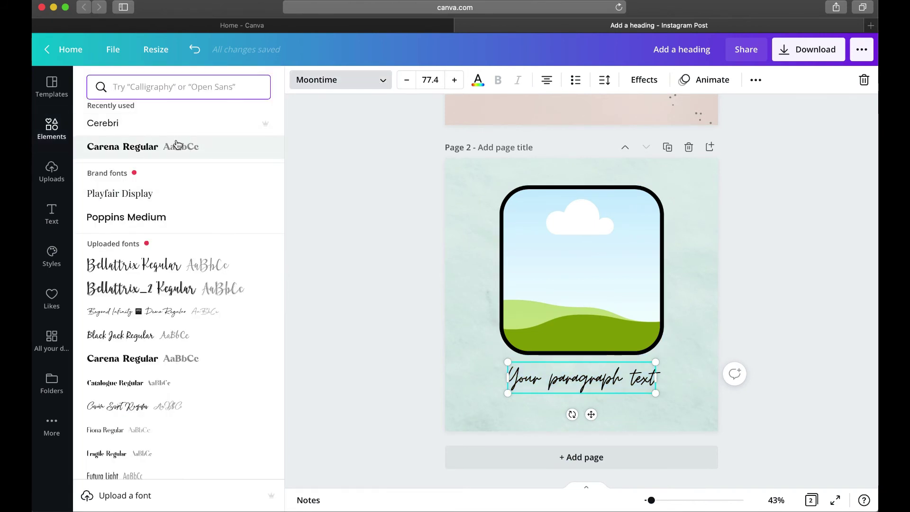
left_click(155, 151)
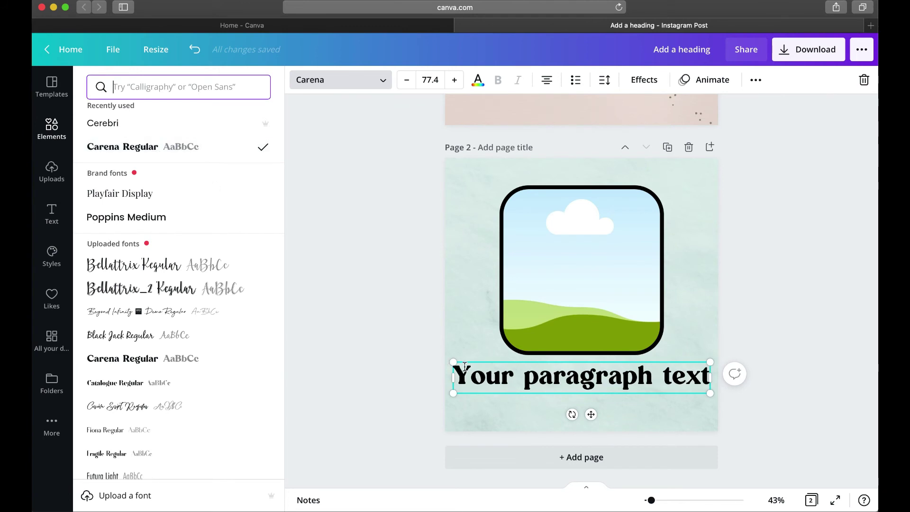
left_click(406, 80)
left_click(426, 81)
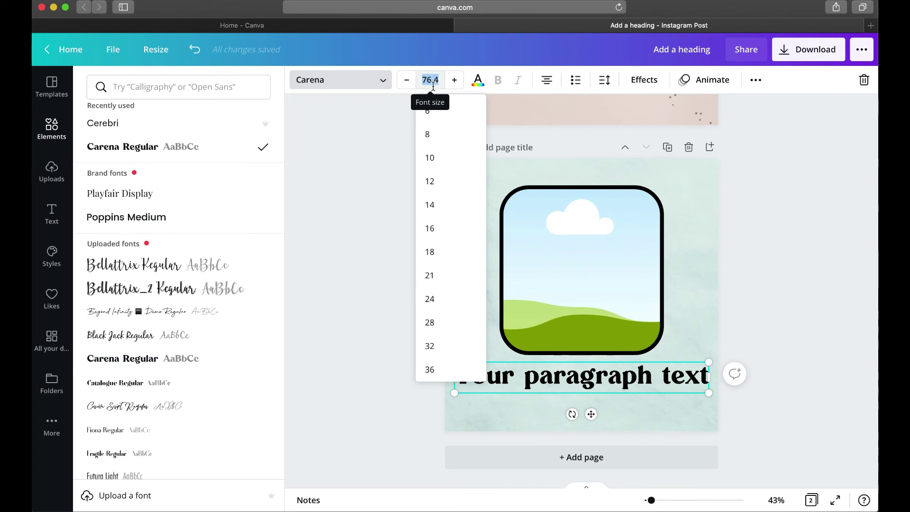
left_click(431, 299)
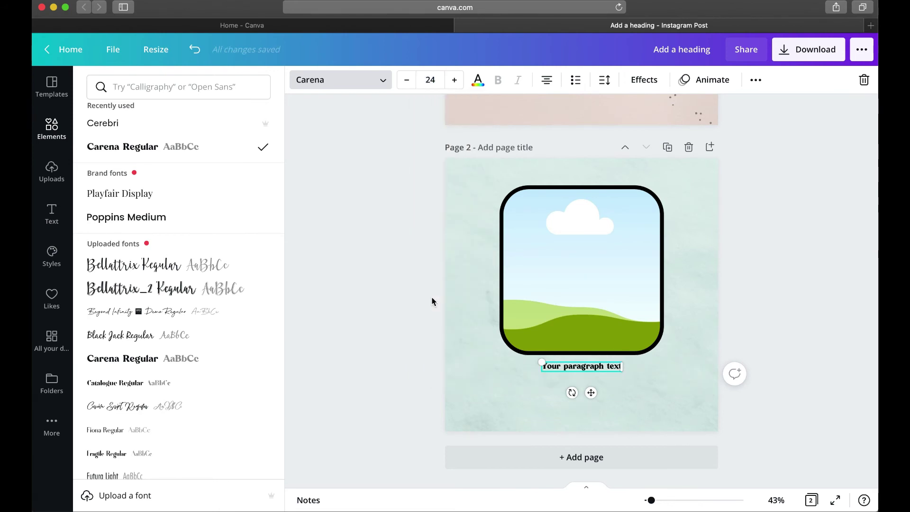
left_click(455, 80)
left_click(454, 81)
left_click(455, 80)
left_click(454, 80)
left_click(455, 80)
left_click(455, 80)
left_click(455, 80)
left_click(455, 80)
left_click(454, 80)
left_click(454, 80)
left_click(455, 80)
left_click(455, 81)
left_click(455, 80)
left_click(454, 80)
left_click(453, 81)
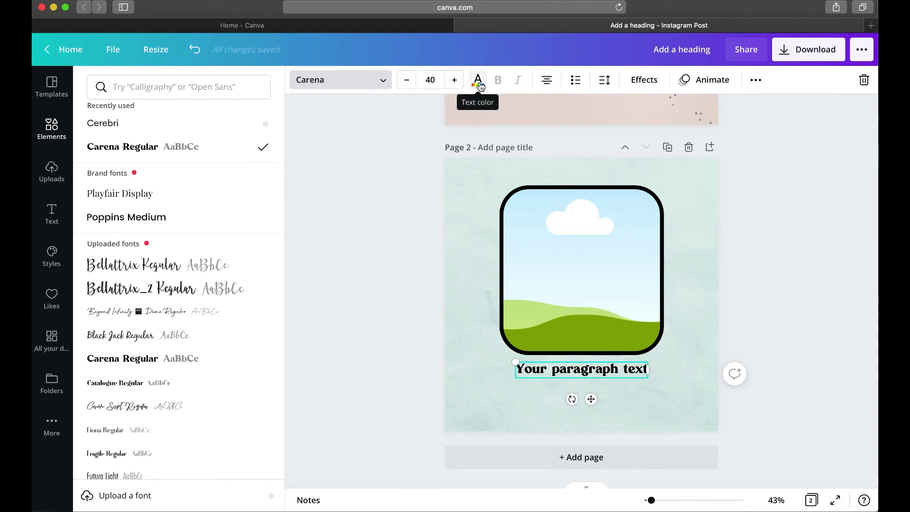
left_click(371, 249)
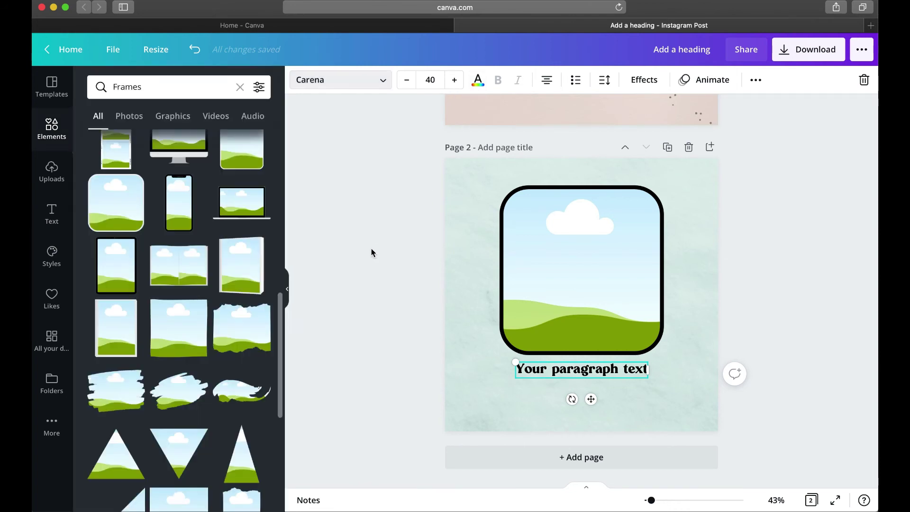
Add a second text box in the Moontime script font beneath the Carena line and reduce its font size
left_click(451, 320)
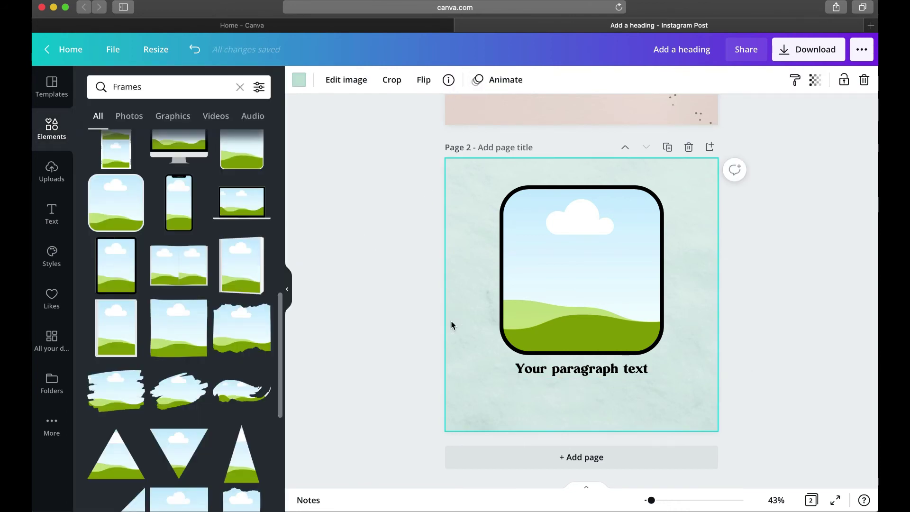
key("super+v")
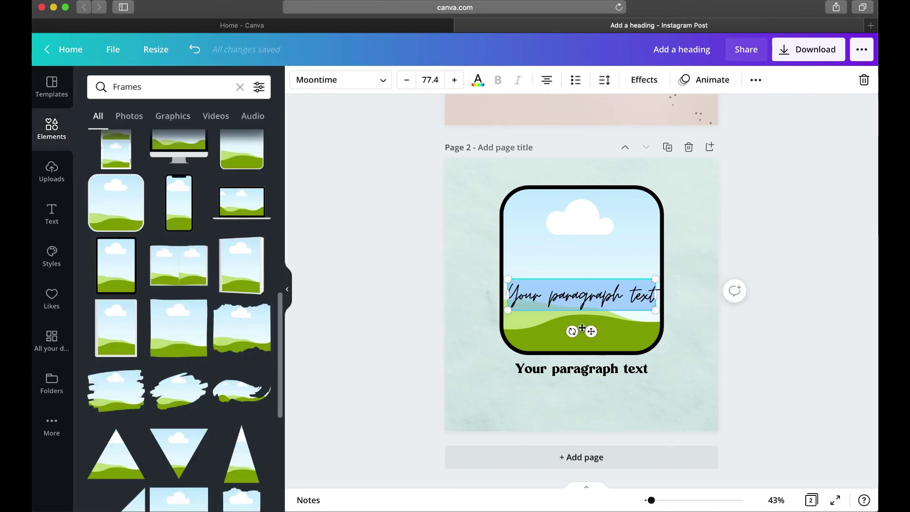
left_click_drag(591, 332, 590, 432)
left_click(409, 82)
left_click(411, 84)
left_click(411, 84)
left_click(411, 84)
left_click(410, 85)
left_click(411, 84)
left_click(411, 84)
left_click(410, 84)
left_click(368, 255)
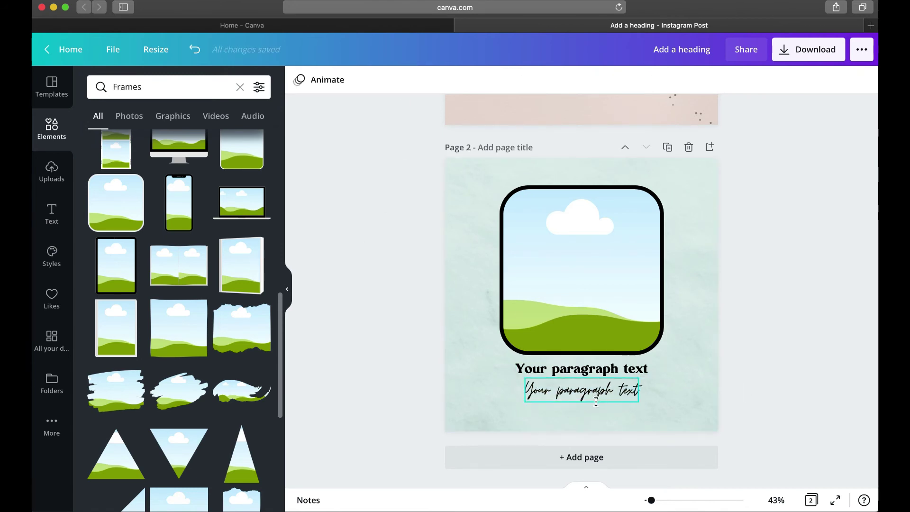
Search the elements library for "women" and limit the results to photos
scroll(597, 401, "up", 5)
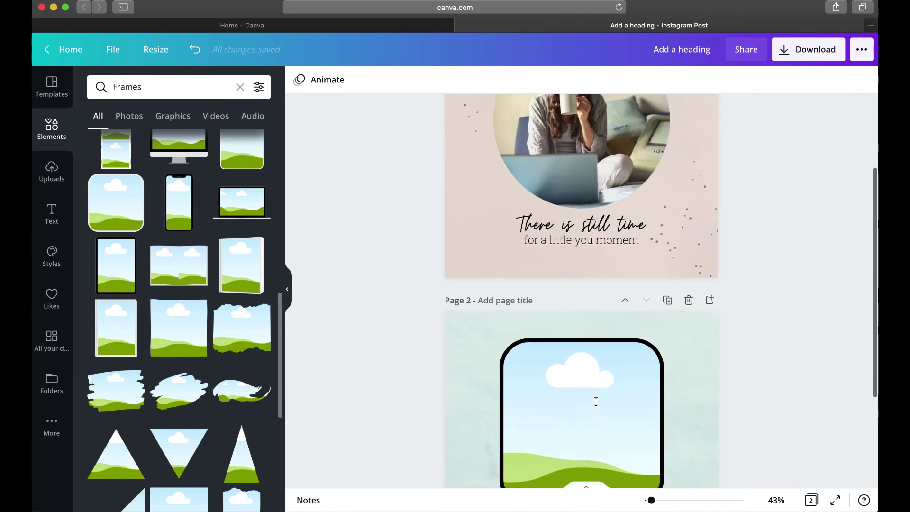
scroll(596, 401, "down", 4)
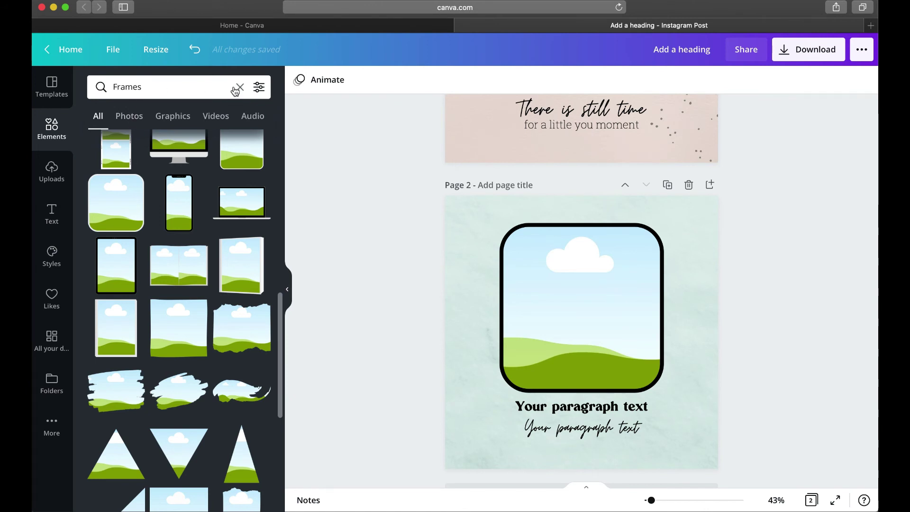
double_click(140, 87)
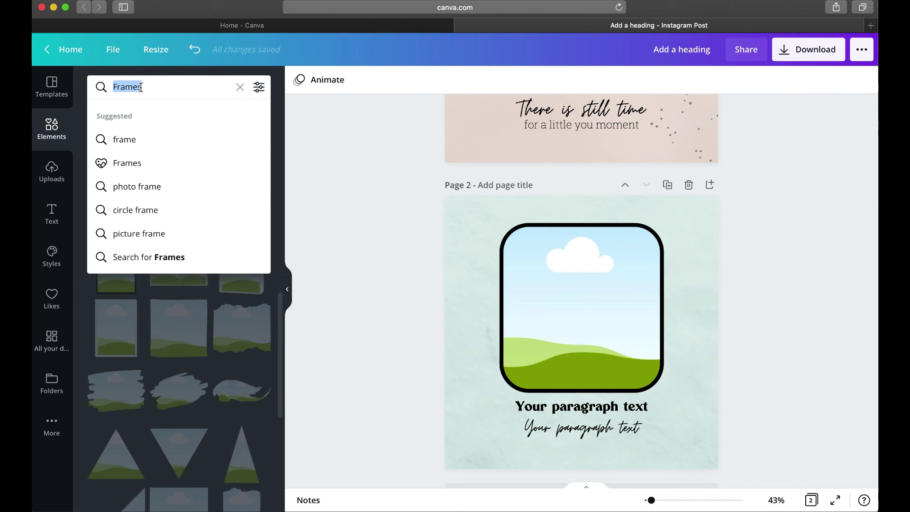
type("women")
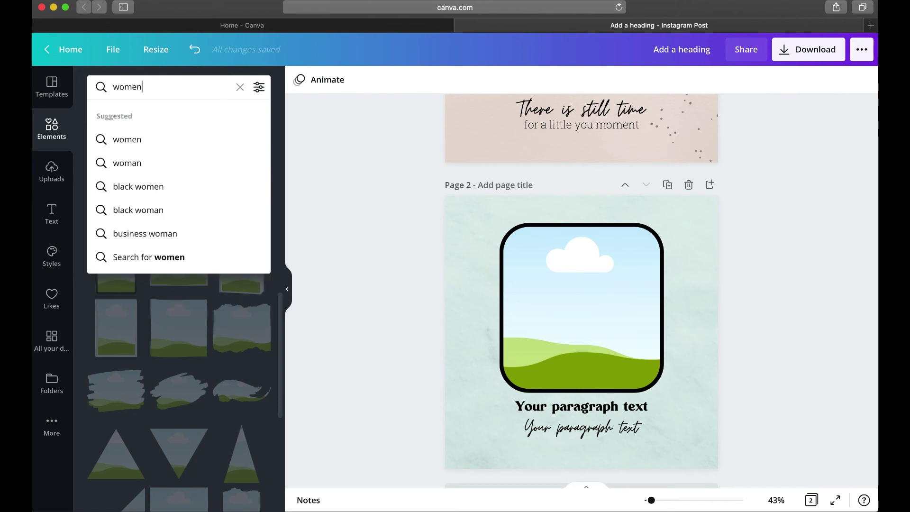
key("Return")
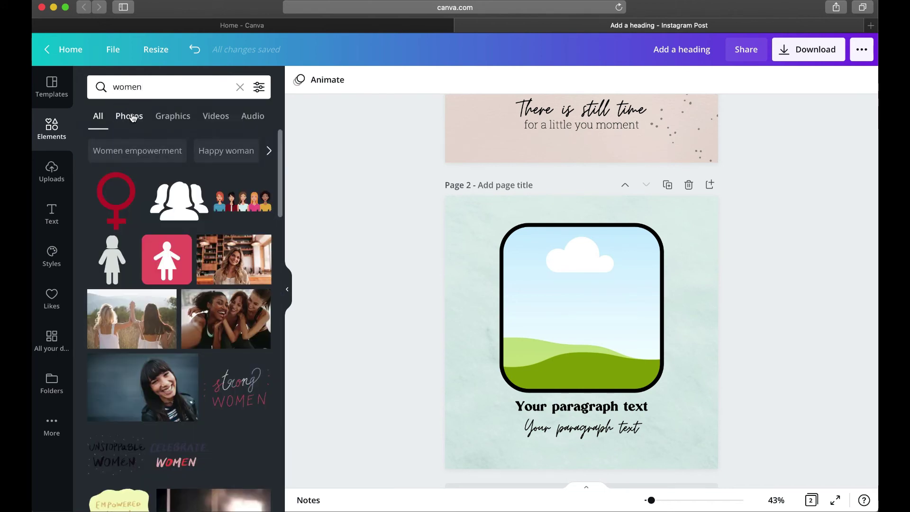
left_click(129, 116)
Fill page 2's rounded-square frame with the photo of three smiling women sitting in front of a brick wall
scroll(161, 219, "down", 5)
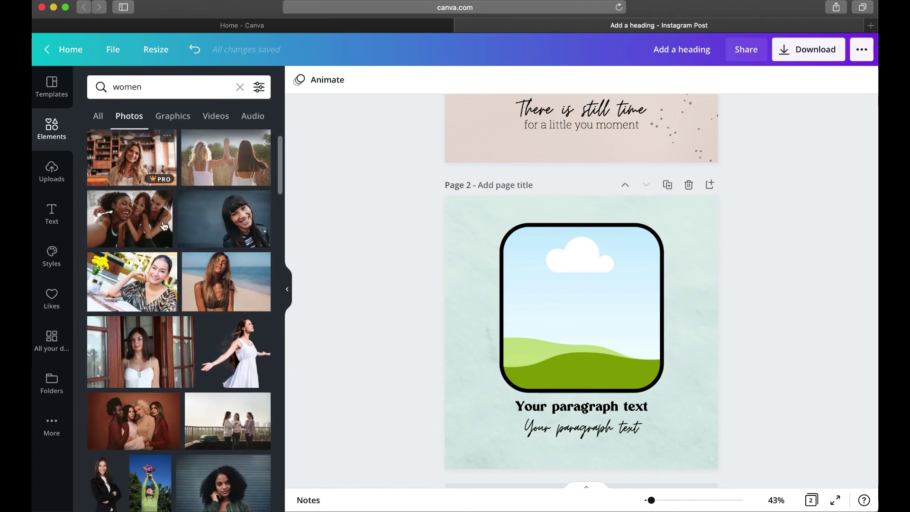
scroll(164, 226, "down", 3)
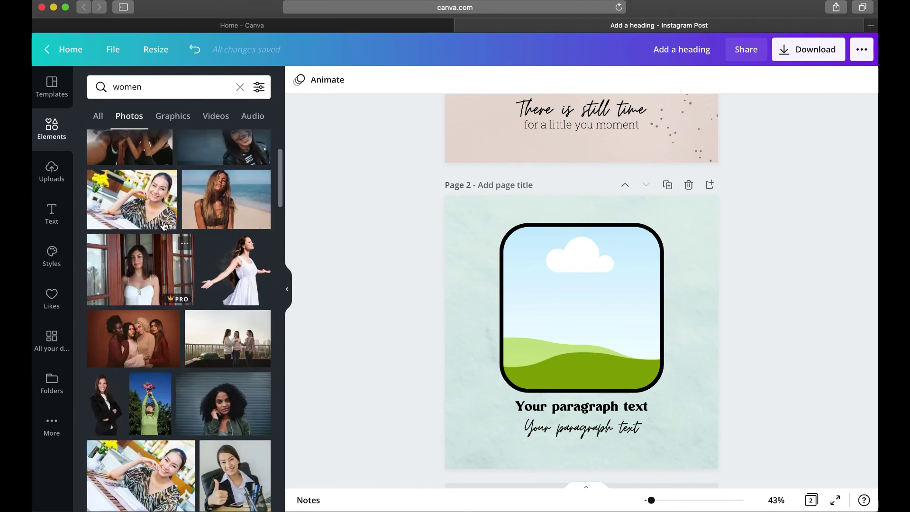
scroll(164, 226, "down", 10)
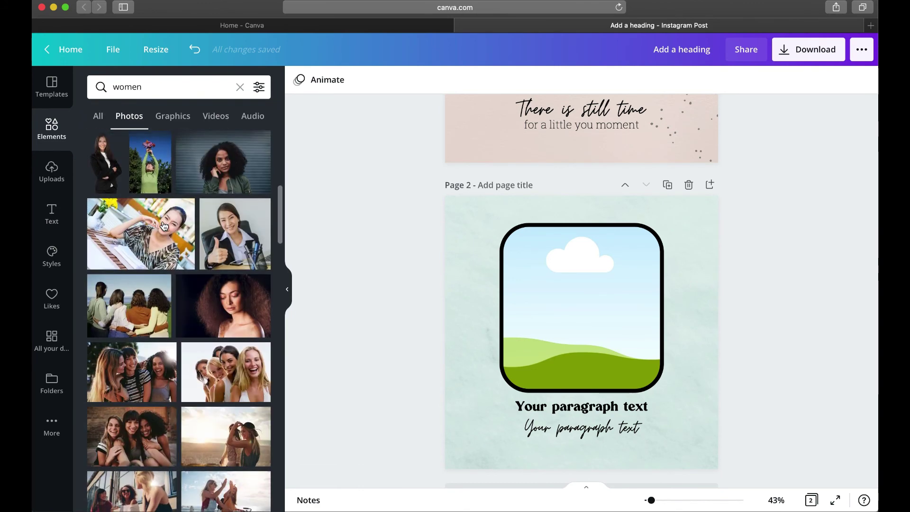
scroll(163, 225, "down", 3)
left_click_drag(132, 279, 589, 292)
scroll(577, 283, "up", 1)
left_click(577, 291)
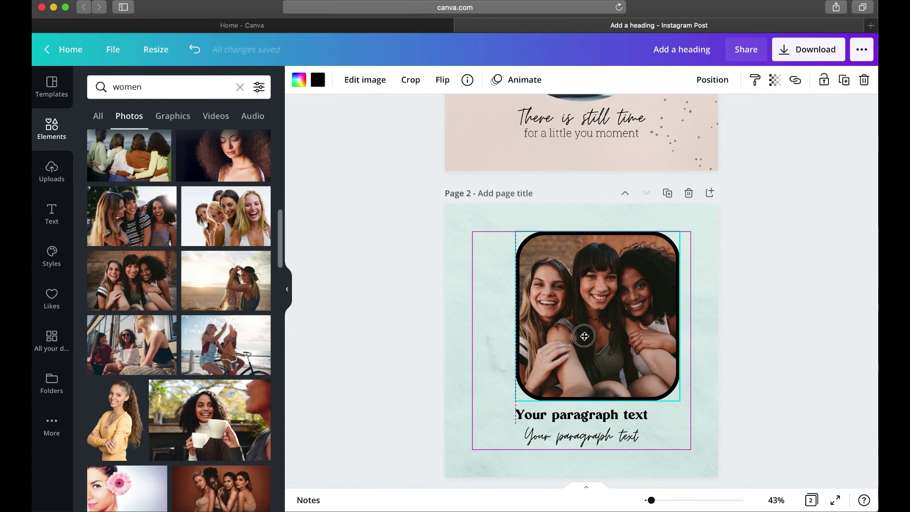
Align the photo frame and the two text lines below it on page 2 to a shared horizontal center
left_click(545, 415)
left_click_drag(545, 415, 537, 415)
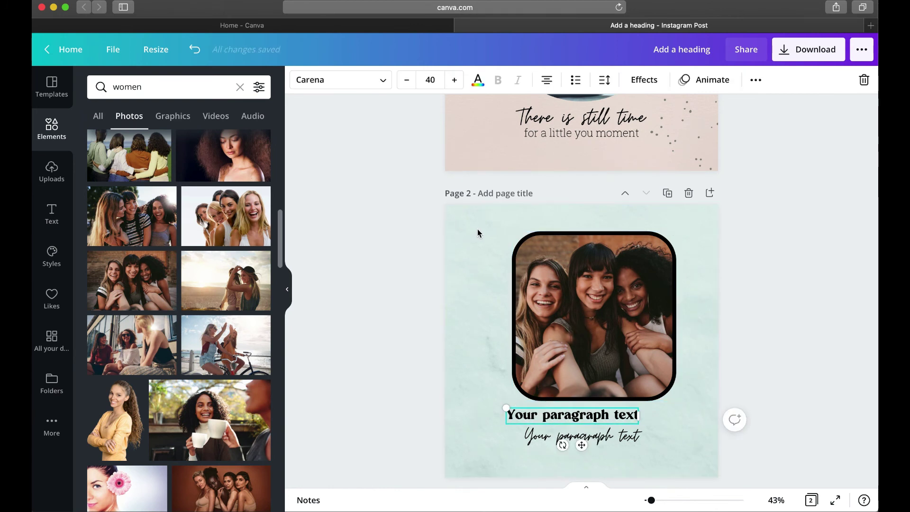
left_click_drag(434, 239, 550, 470)
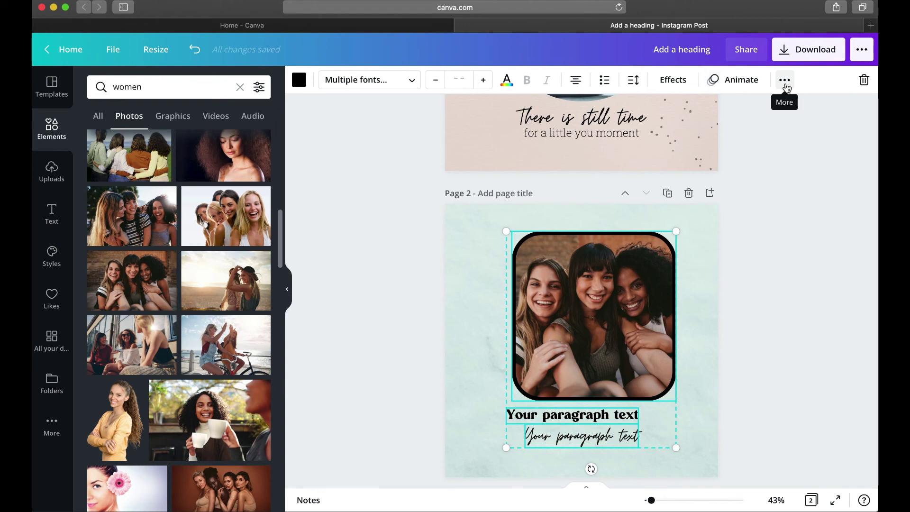
left_click(287, 289)
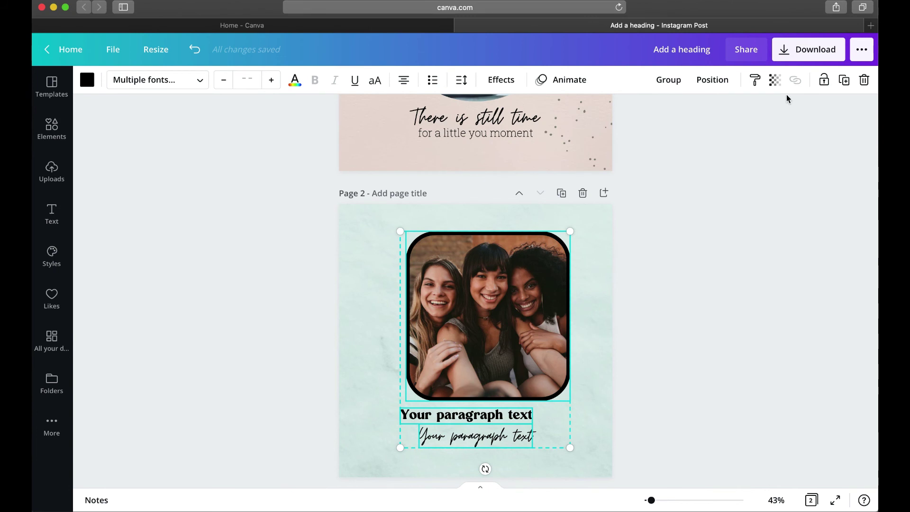
left_click(713, 80)
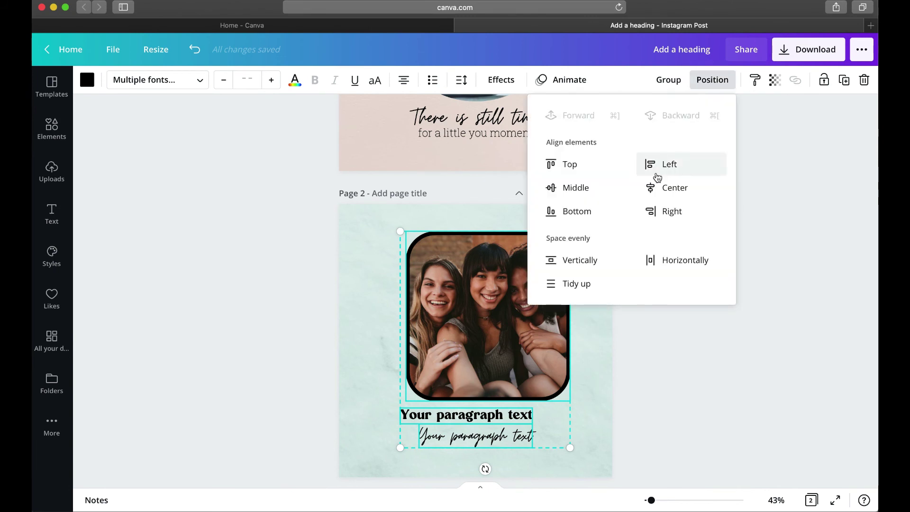
left_click(660, 194)
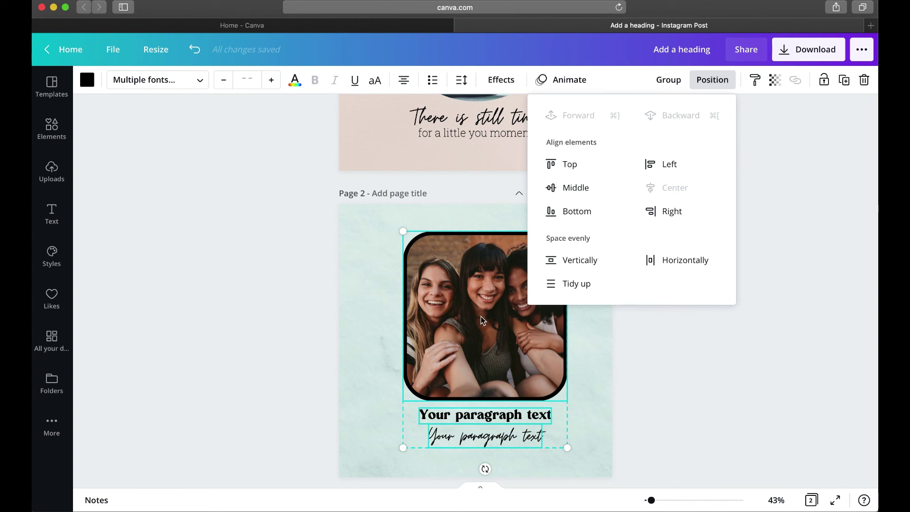
Group the photo frame with its two text lines and center the group horizontally on page 2
left_click(668, 84)
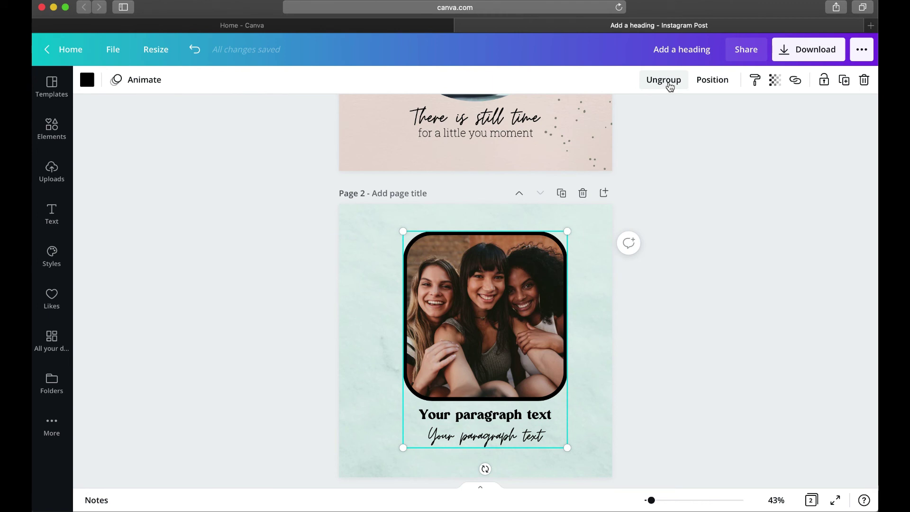
left_click(717, 80)
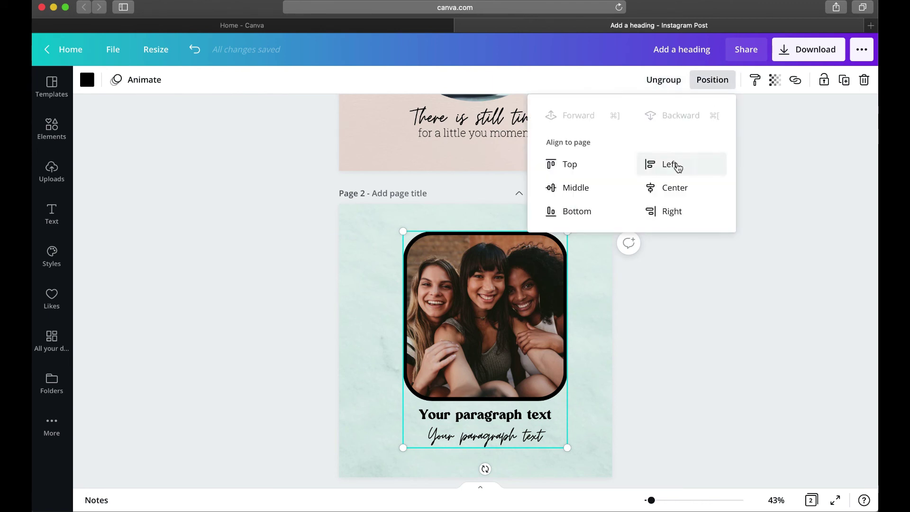
left_click(671, 186)
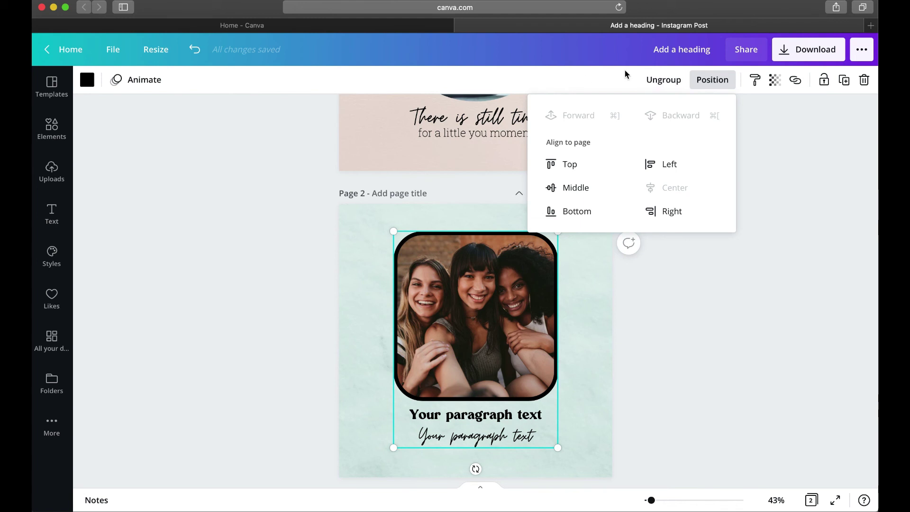
left_click(595, 81)
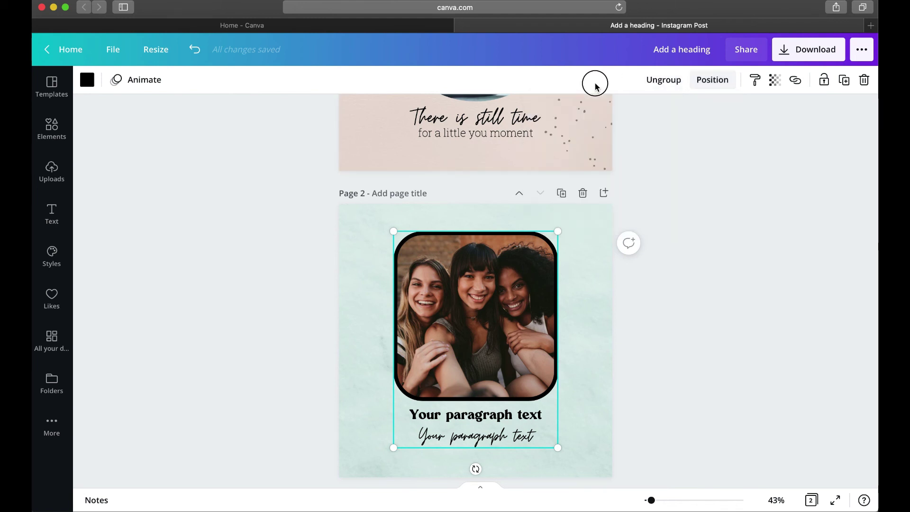
Ungroup the photo frame and the two text lines on page 2
left_click(659, 85)
left_click(659, 86)
left_click(658, 85)
left_click(285, 285)
Search the elements library for "splatter" and limit the results to graphics
scroll(284, 282, "up", 5)
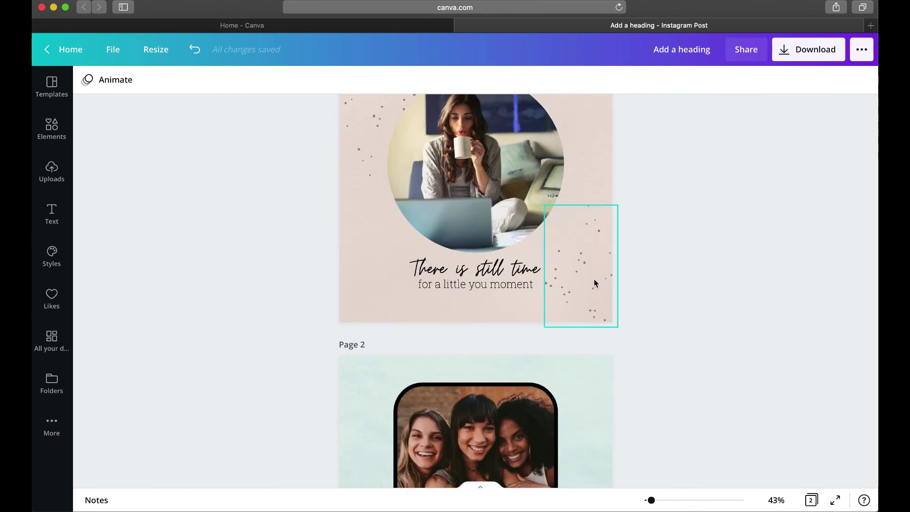
scroll(594, 282, "up", 2)
scroll(595, 282, "down", 6)
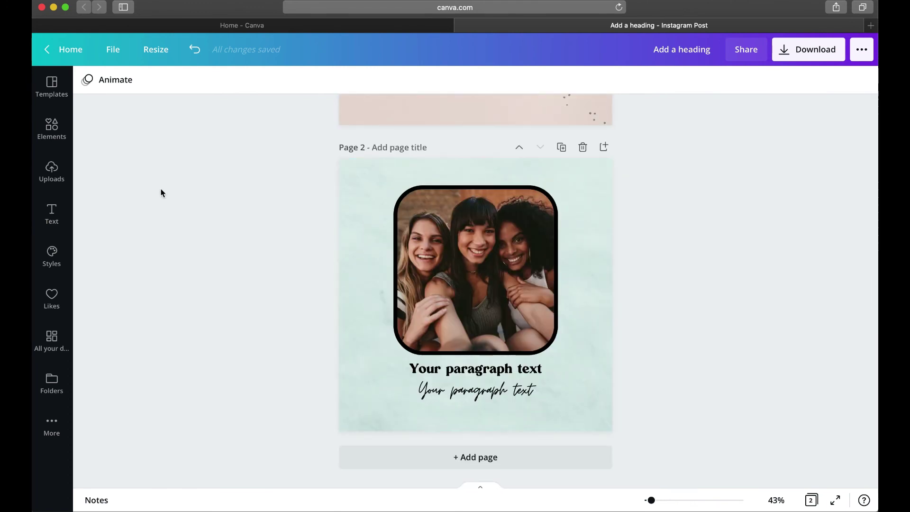
left_click(60, 131)
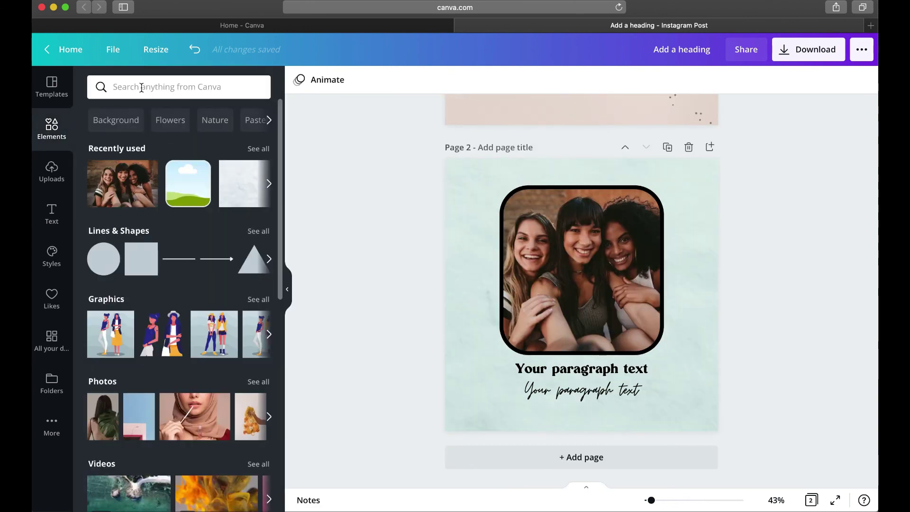
left_click(141, 88)
type("splatter")
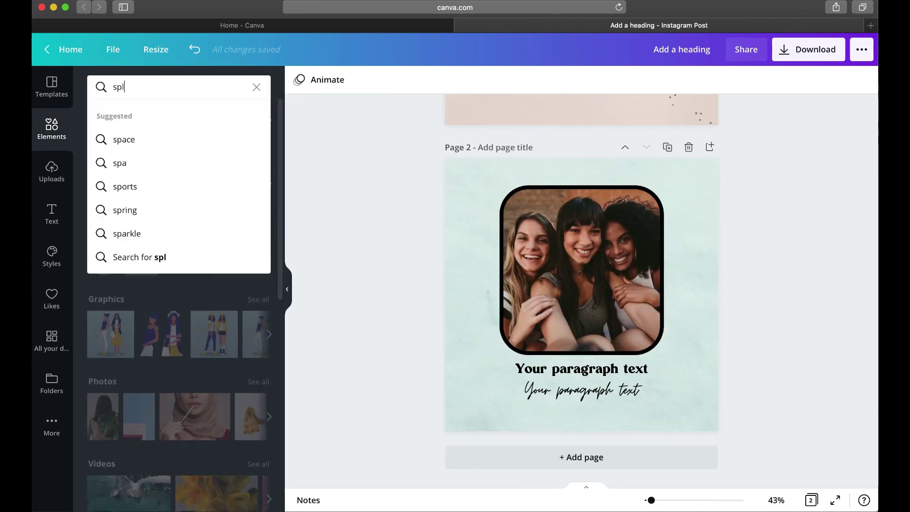
key("Return")
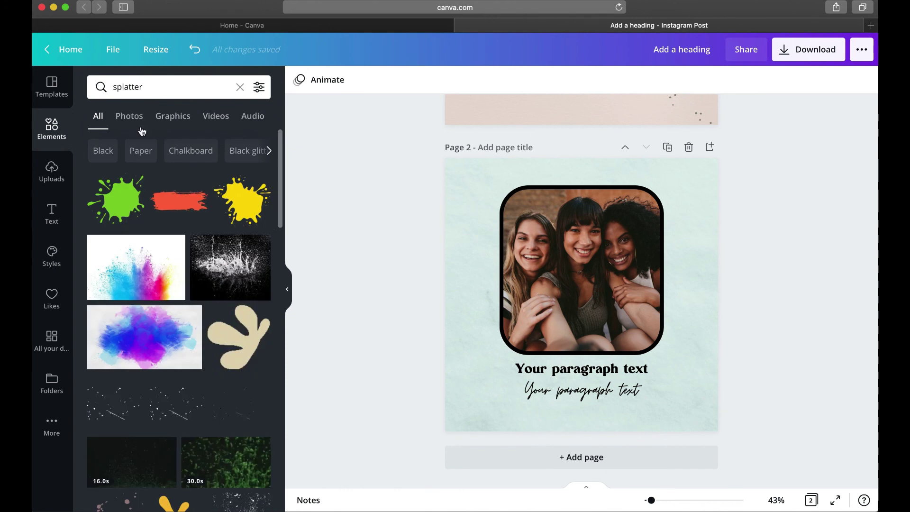
left_click(172, 122)
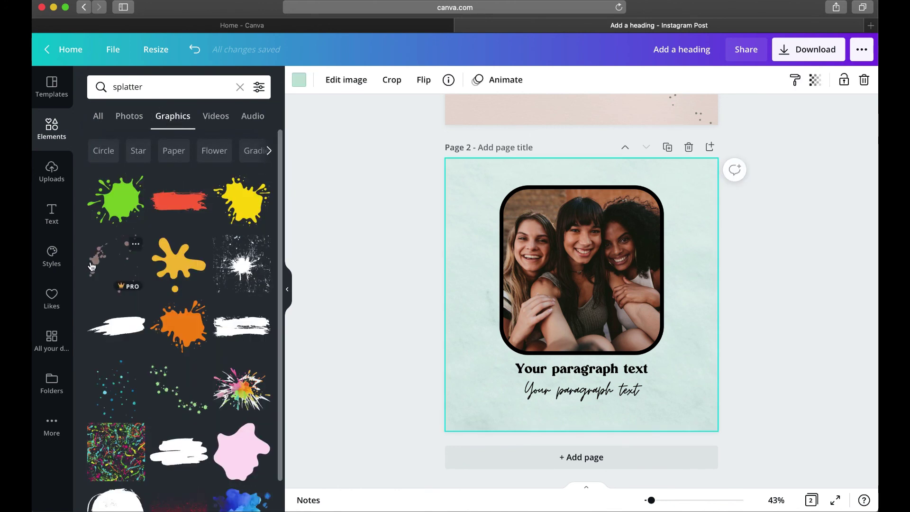
Add the grey-brown paint splatter graphic to page 2's upper-left corner and recolor it white from the brand palette
left_click(94, 266)
left_click_drag(537, 287, 457, 195)
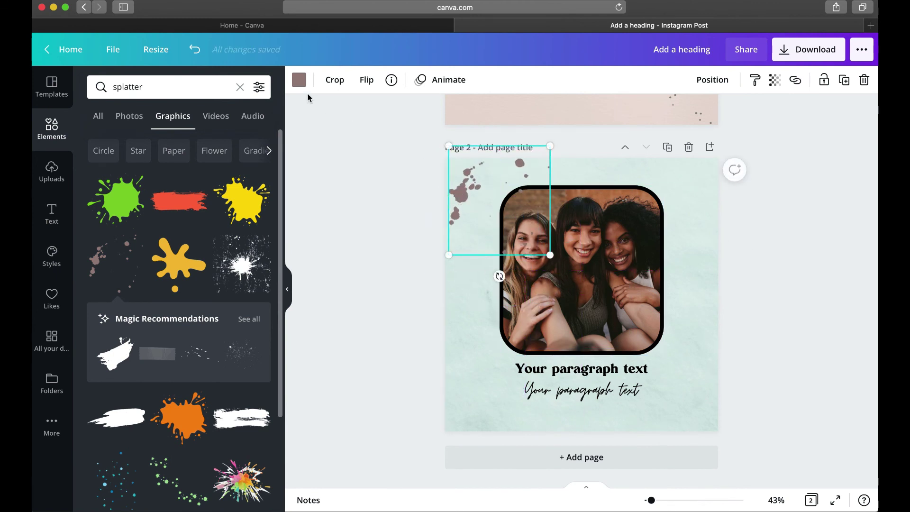
left_click(299, 81)
left_click(228, 201)
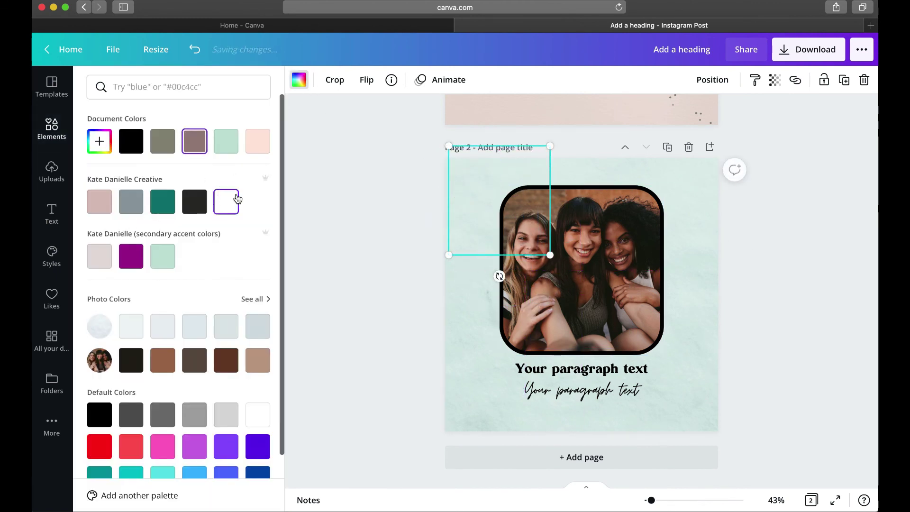
Lower the transparency value of the white splatter so it looks fainter against the background
left_click(774, 80)
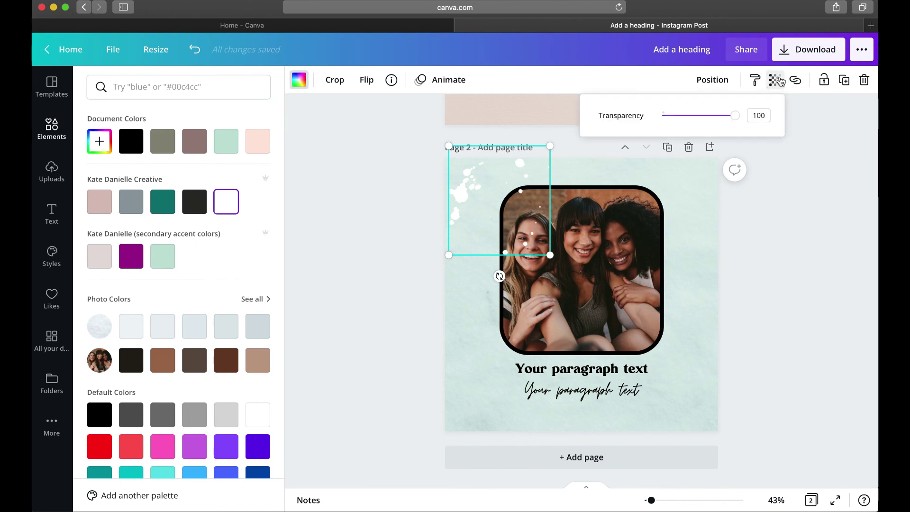
left_click_drag(736, 120, 706, 124)
left_click(359, 218)
left_click(393, 217)
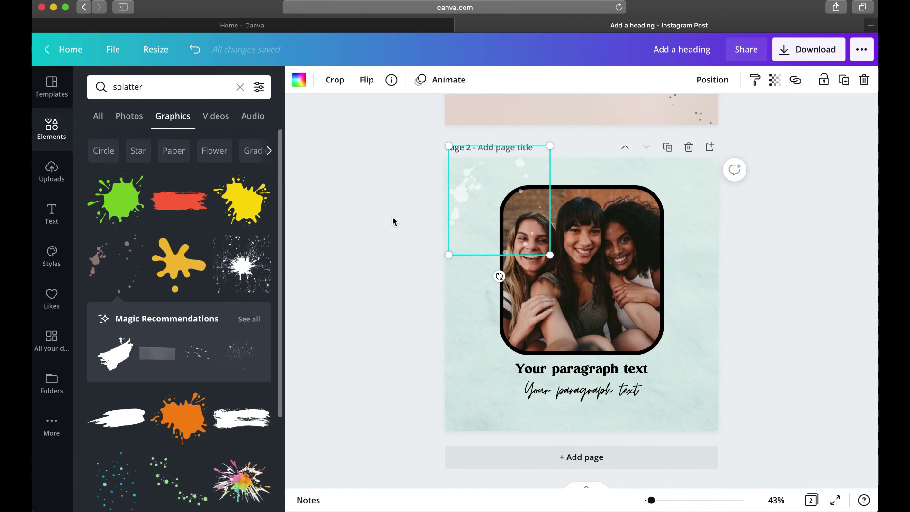
Duplicate the white splatter, move the copy to page 2's lower-right corner and rotate it to fit that corner
left_click(460, 196)
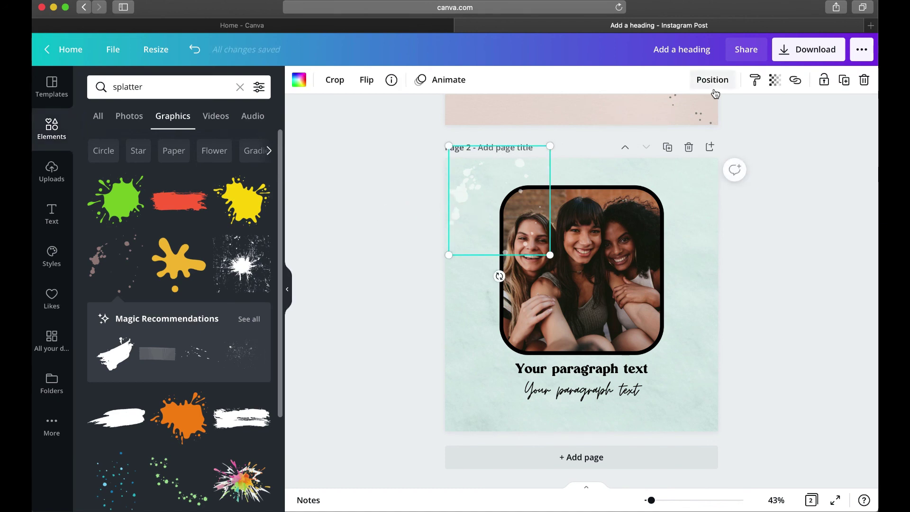
left_click(843, 83)
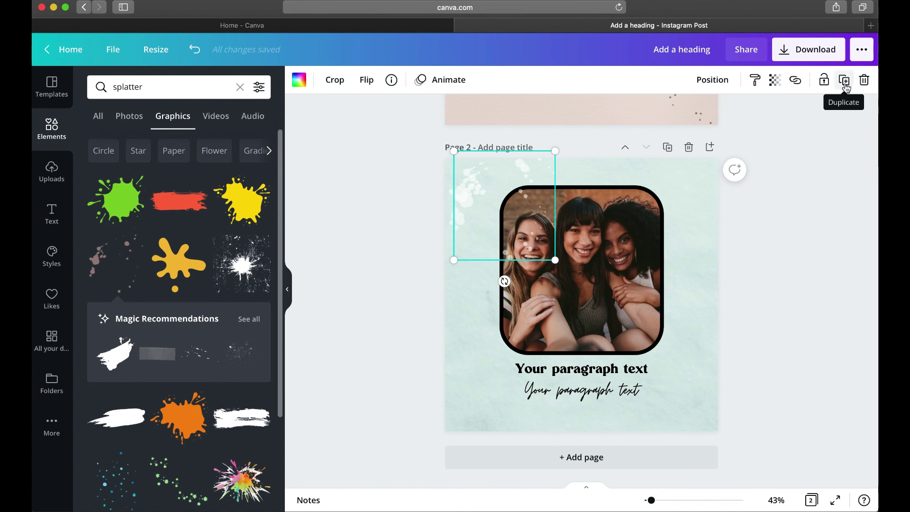
left_click_drag(468, 189, 664, 385)
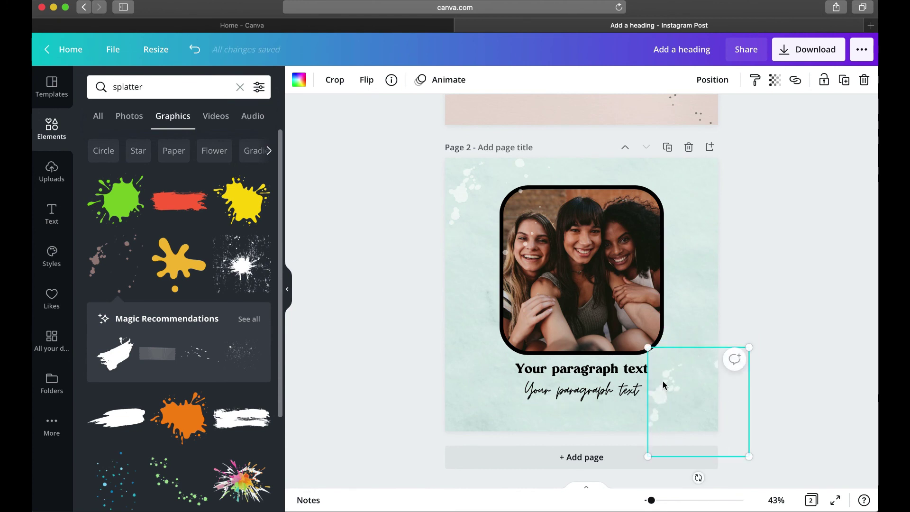
left_click(700, 479)
left_click_drag(802, 361, 706, 325)
left_click(363, 289)
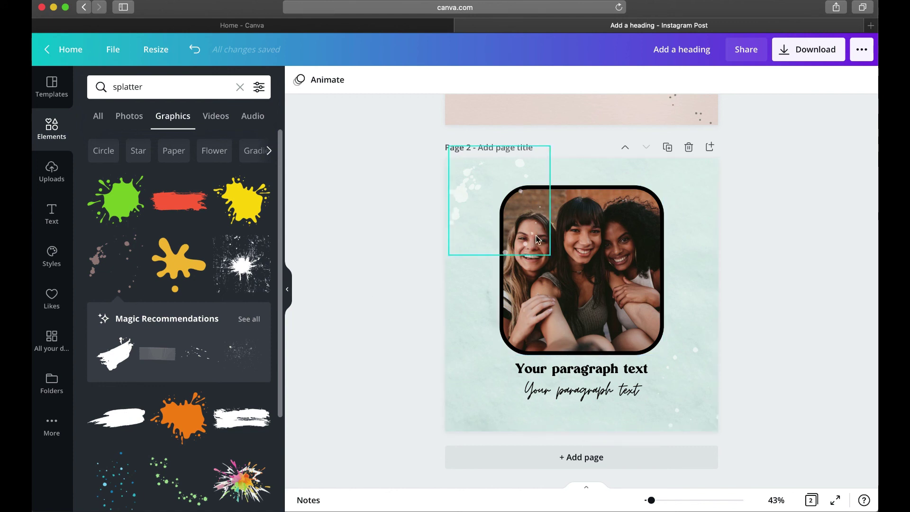
Bring the framed photo of the three women forward, in front of the splatter graphics
left_click(623, 234)
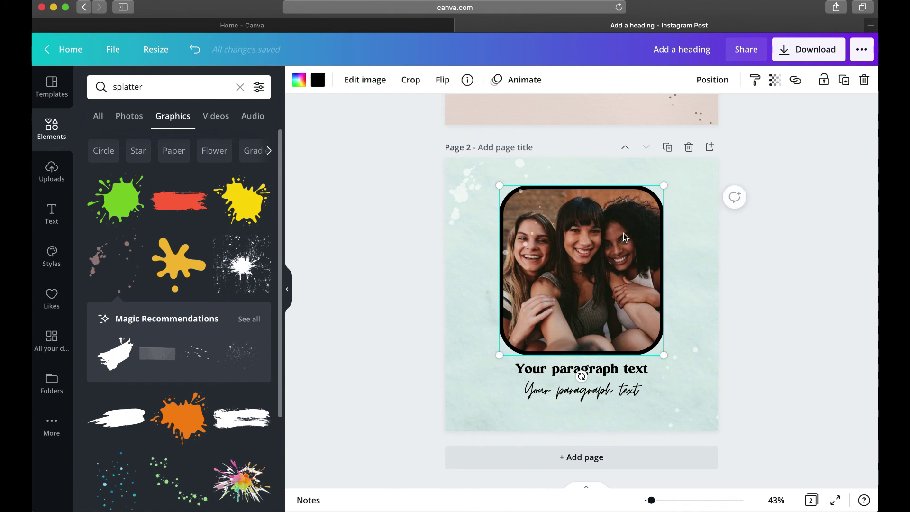
left_click(712, 80)
left_click(588, 117)
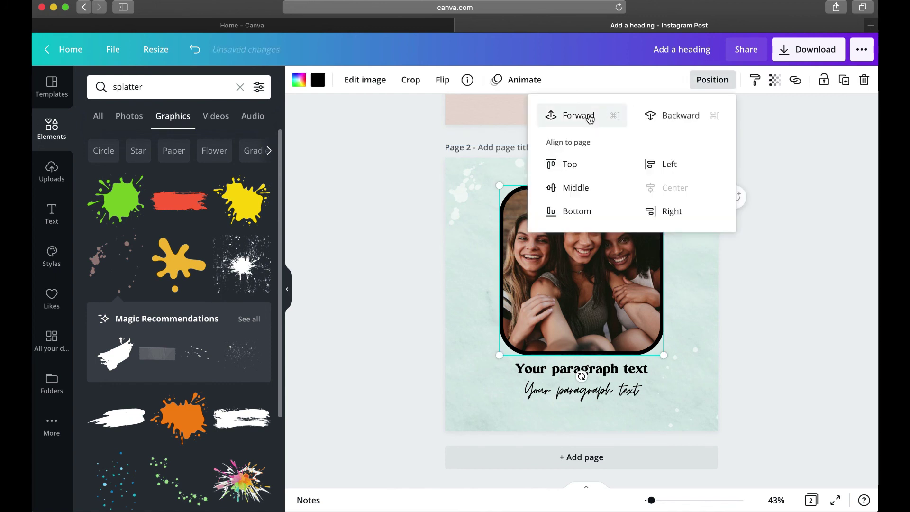
left_click(792, 351)
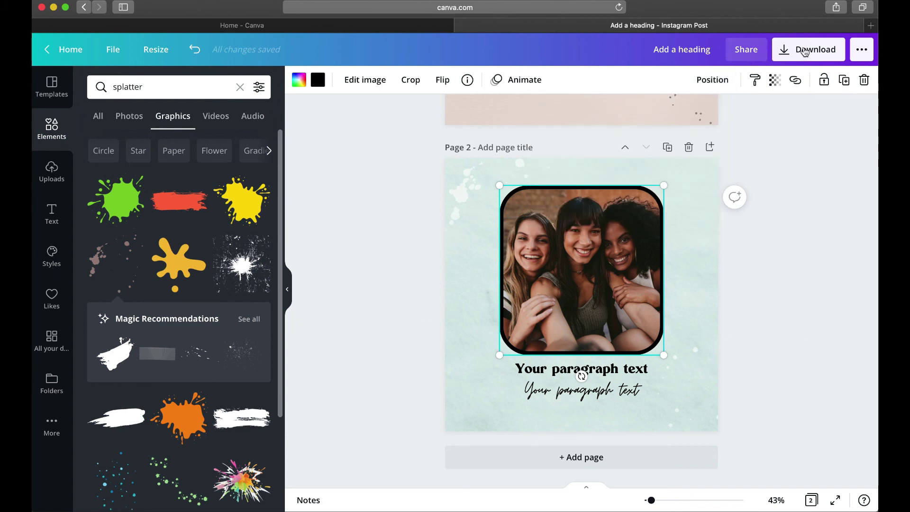
Download only page 2 of the design as a PNG at size 1
left_click(821, 53)
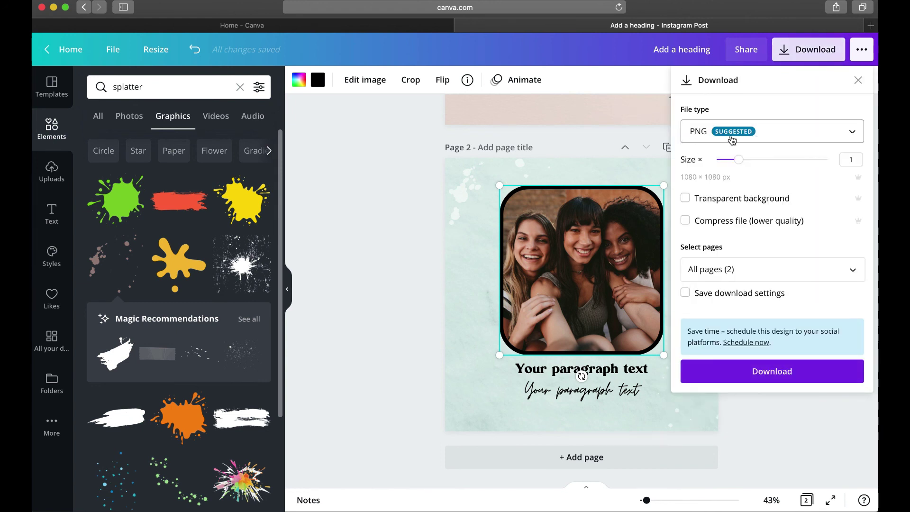
left_click(767, 138)
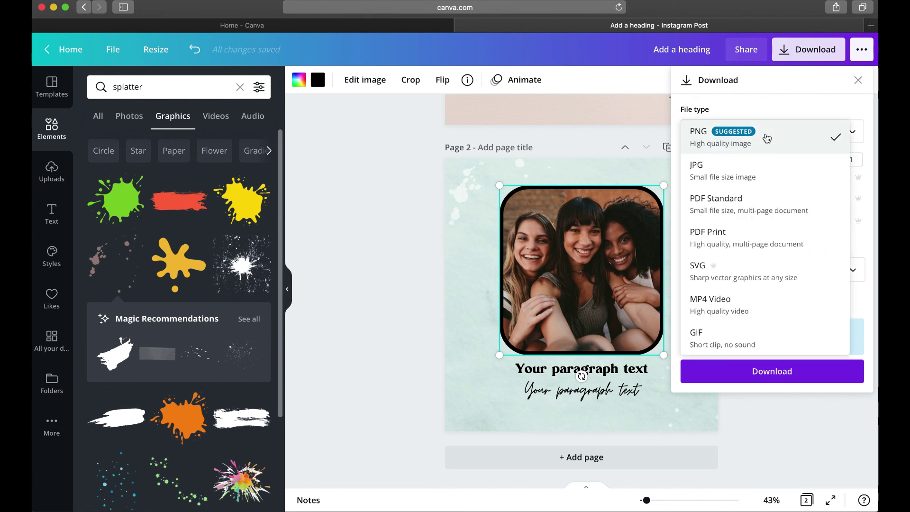
left_click(764, 88)
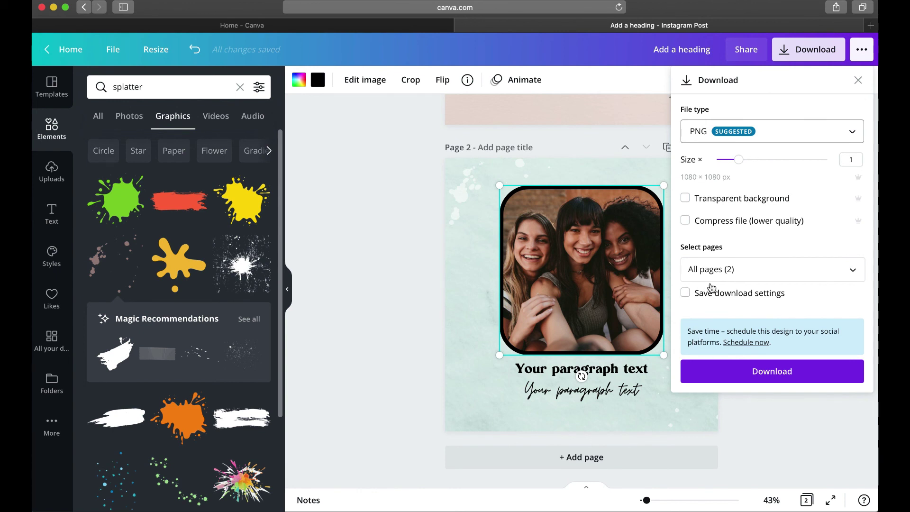
left_click(852, 269)
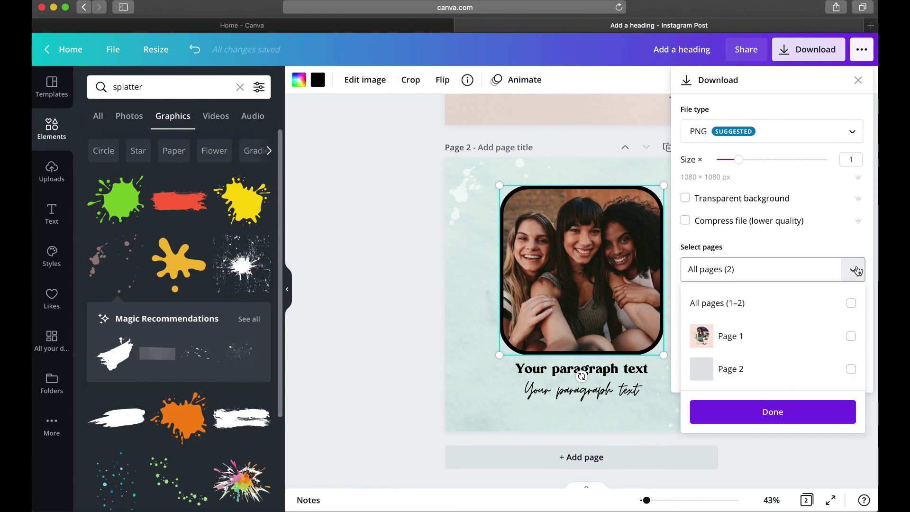
left_click(851, 368)
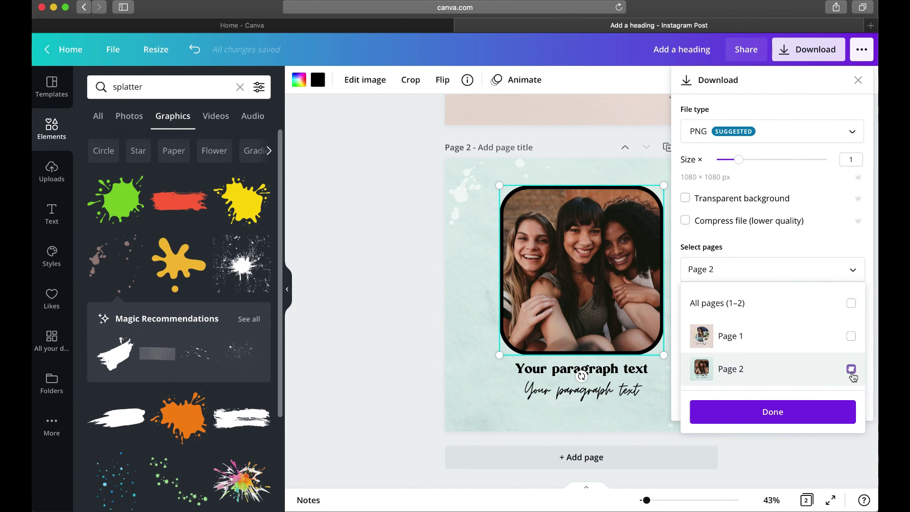
left_click(802, 413)
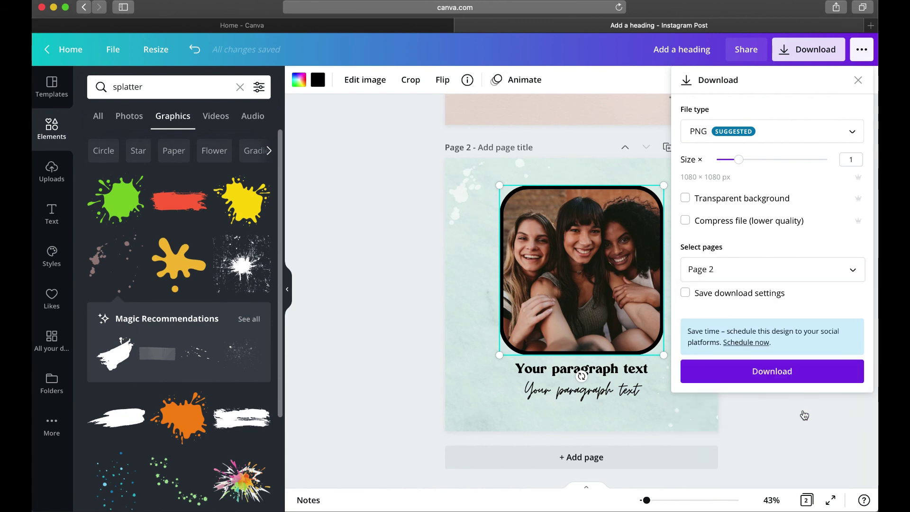
left_click(799, 370)
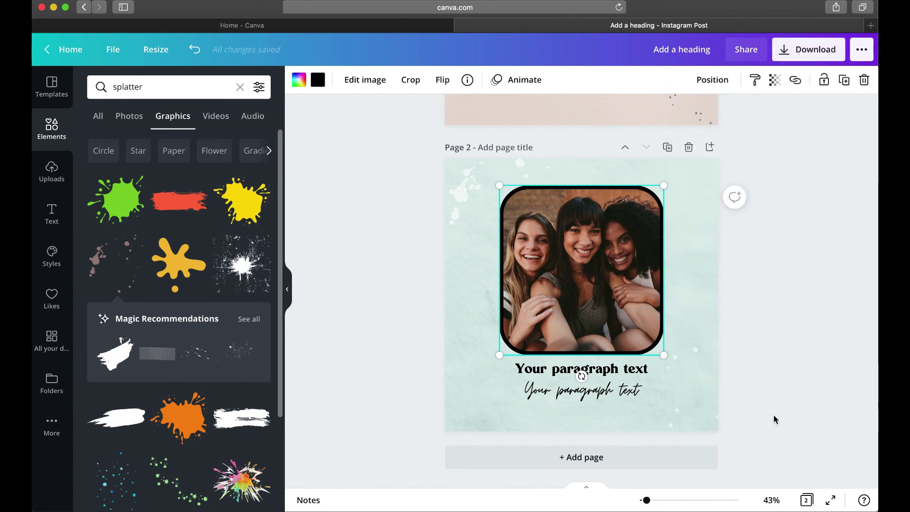